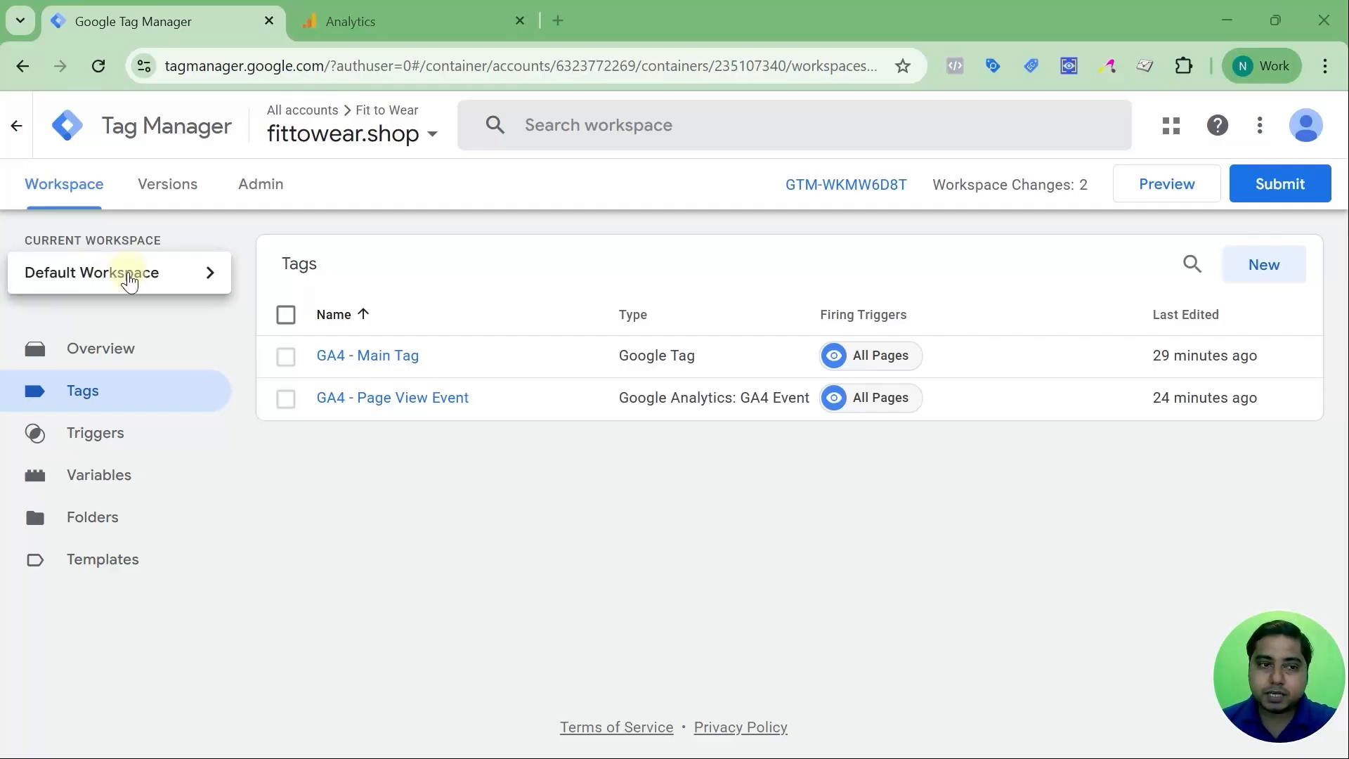
pyautogui.click(127, 275)
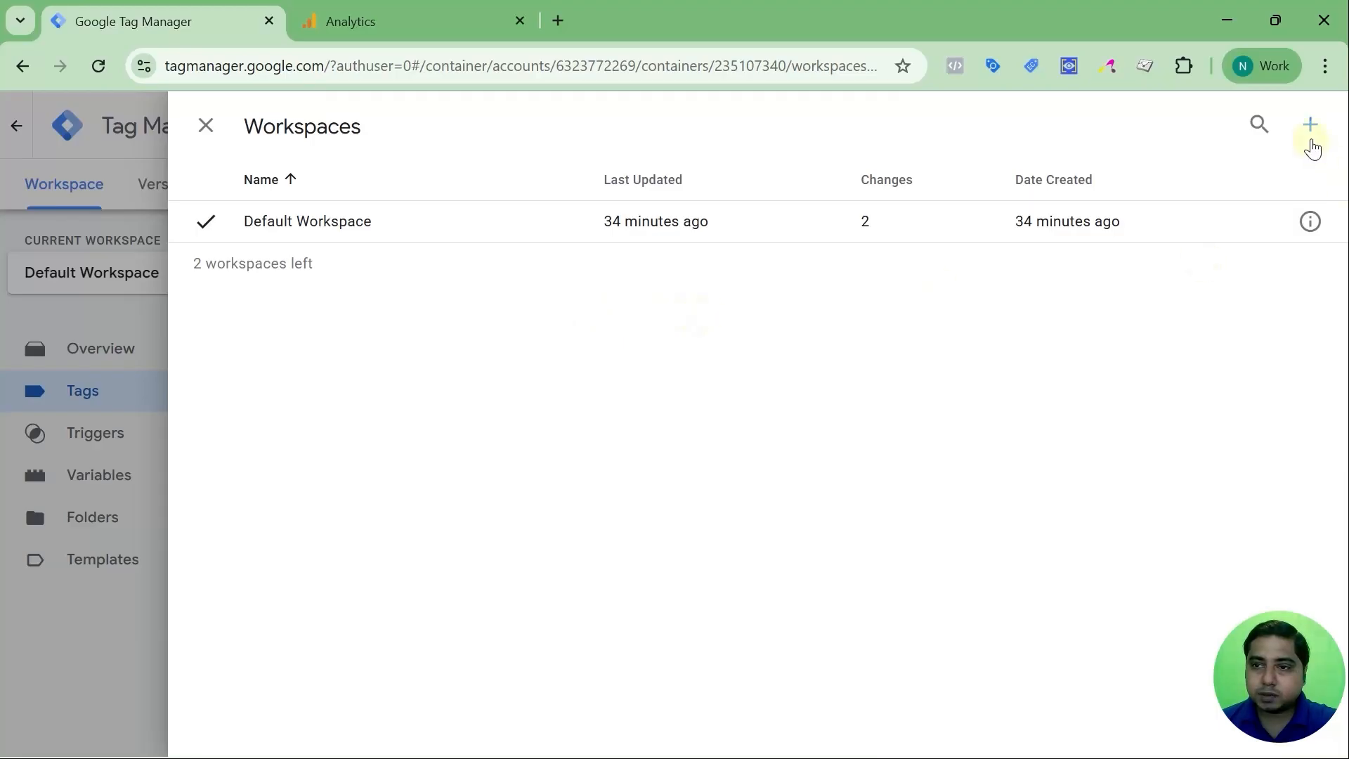
pyautogui.click(1310, 128)
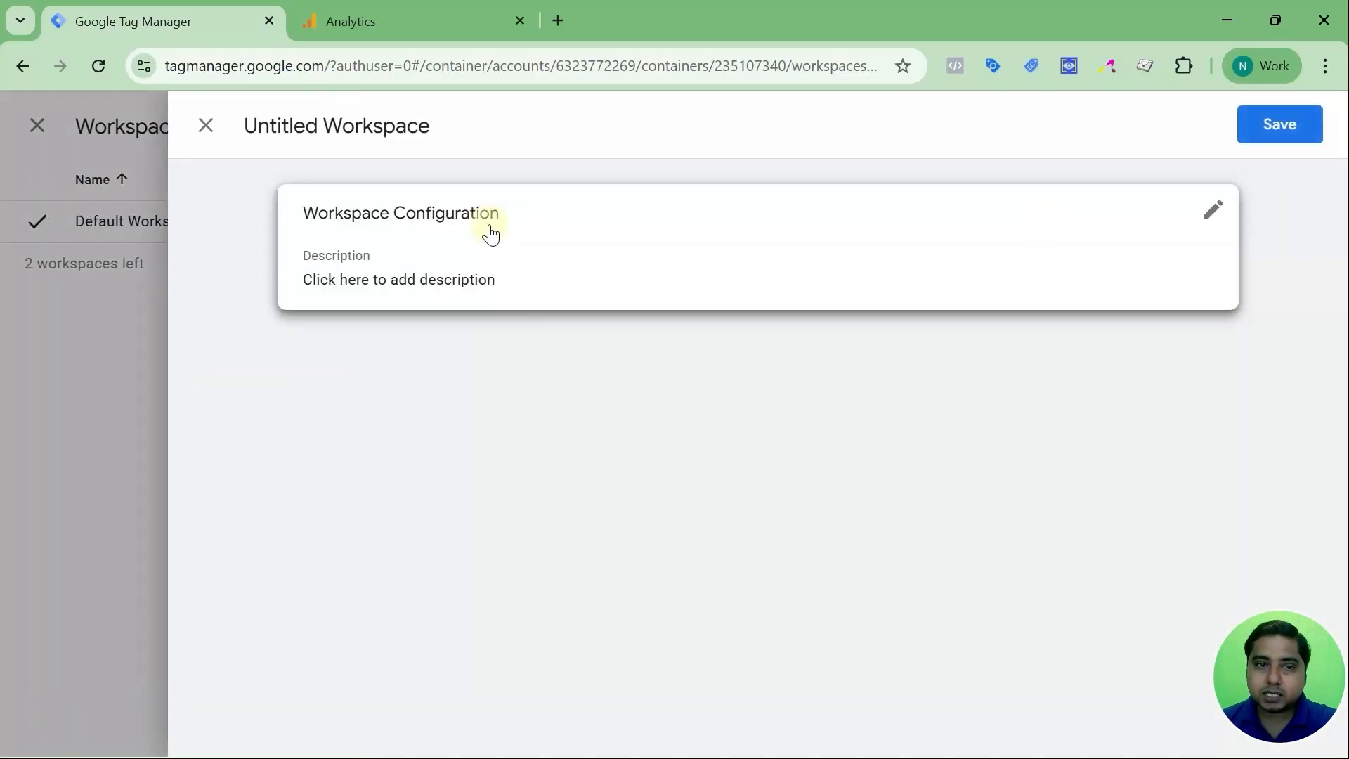
pyautogui.click(489, 226)
pyautogui.click(371, 133)
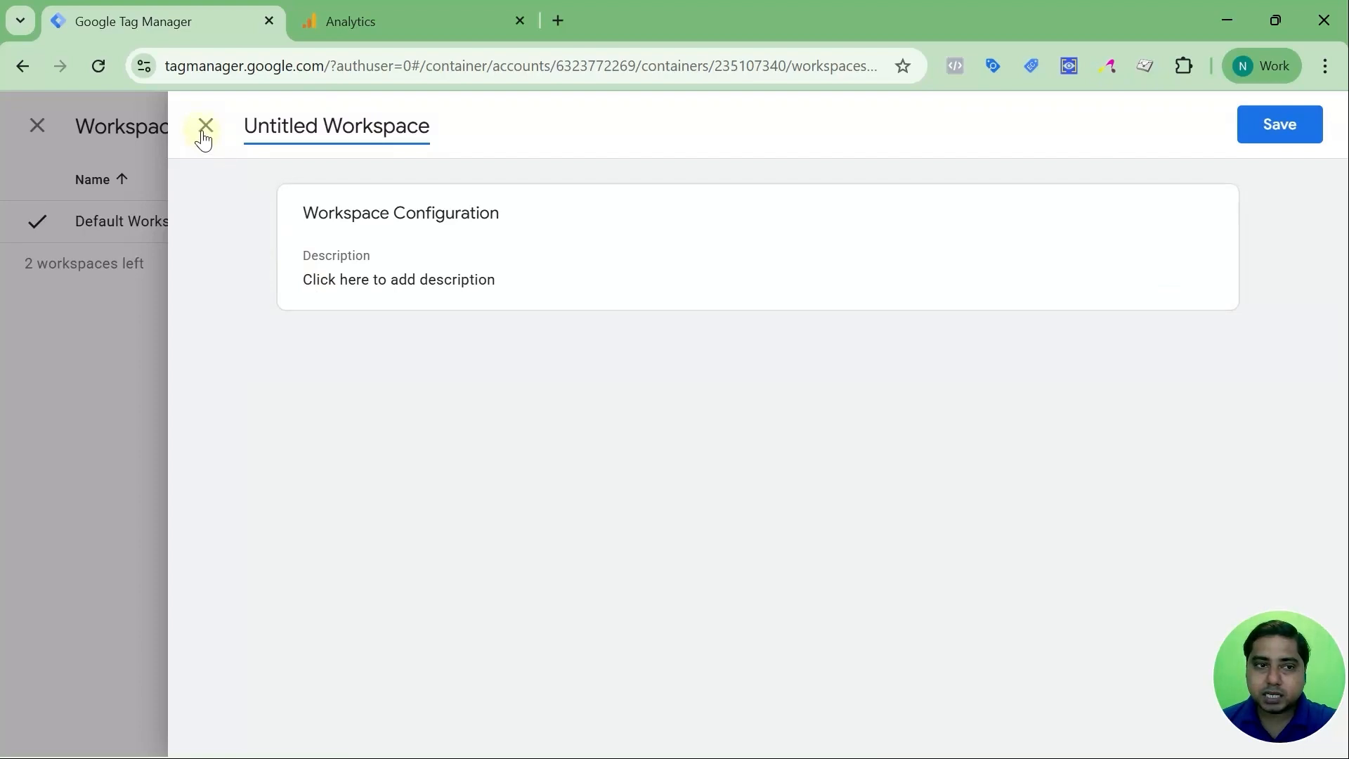
pyautogui.click(204, 137)
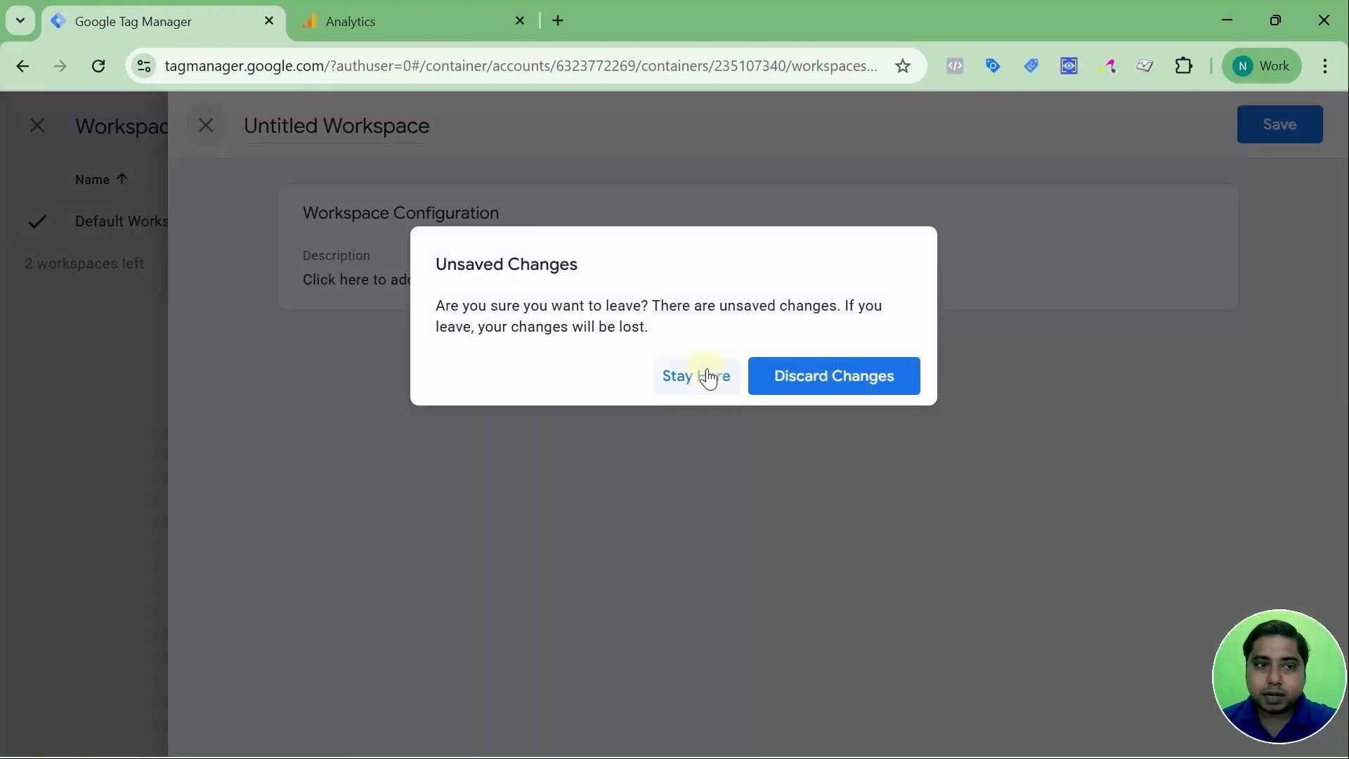
pyautogui.click(830, 376)
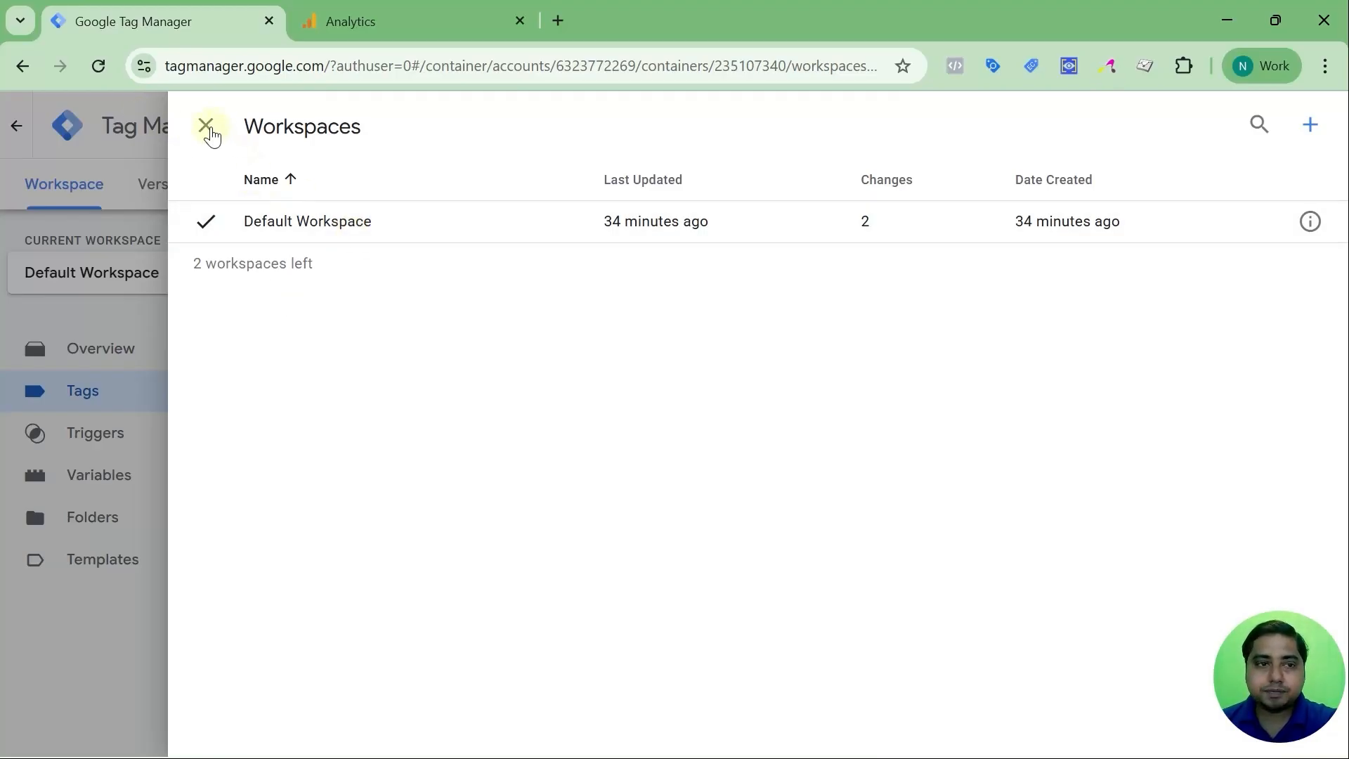
pyautogui.click(206, 126)
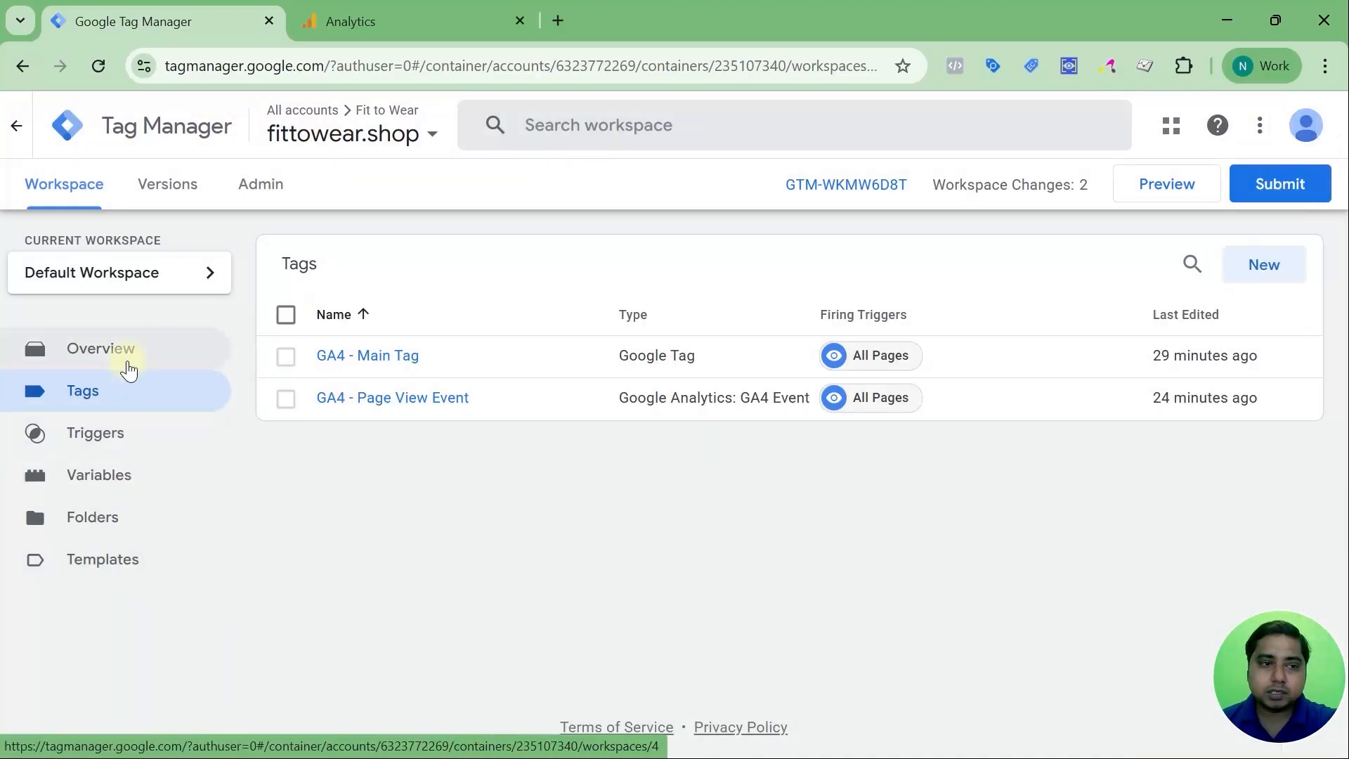
pyautogui.click(127, 356)
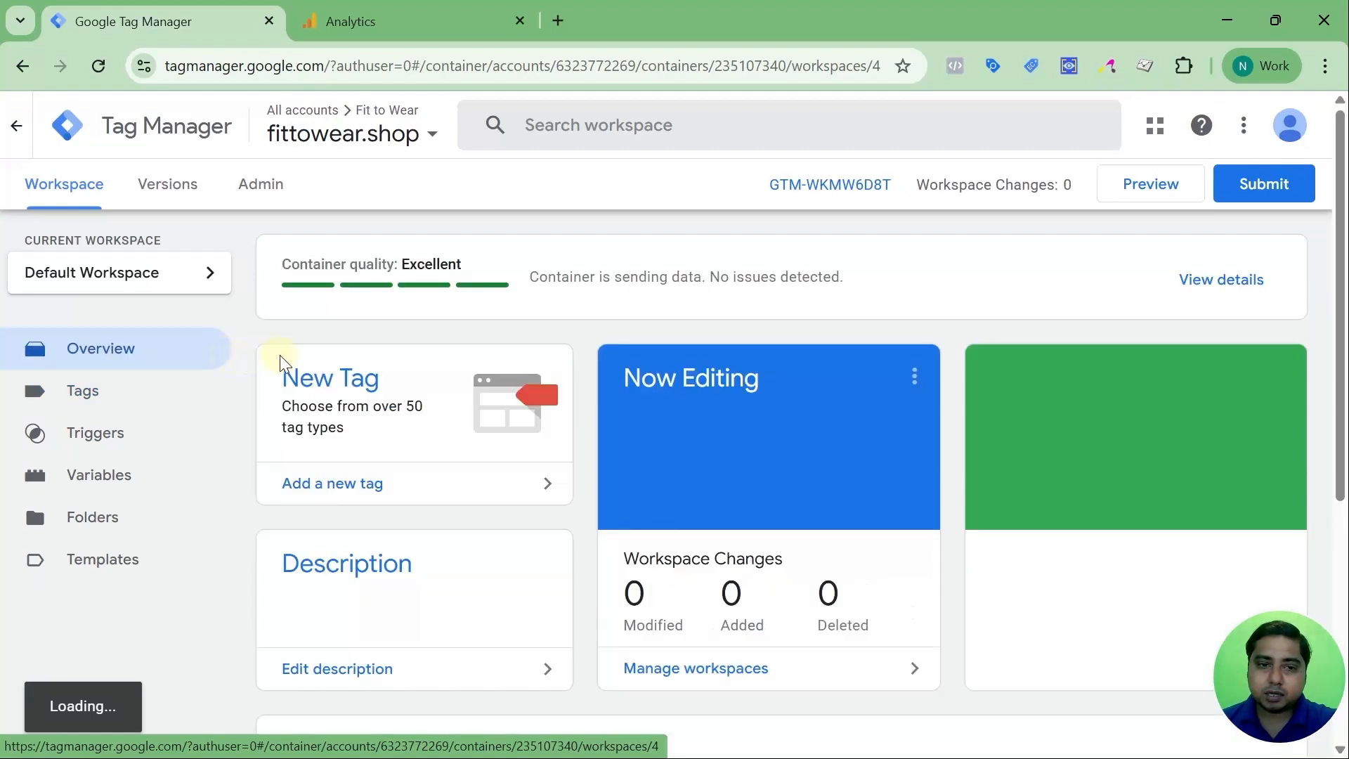
pyautogui.scroll(-3, 352, 425)
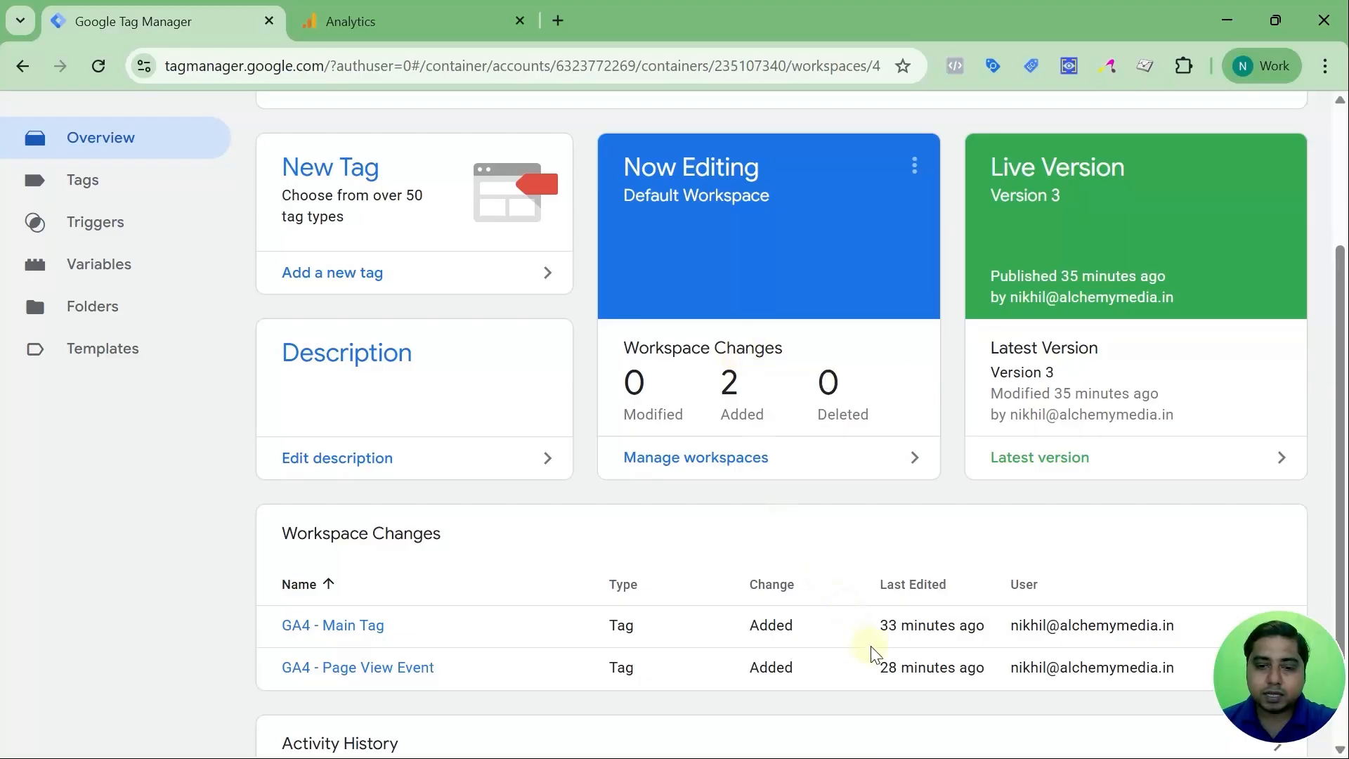
pyautogui.scroll(-2, 551, 463)
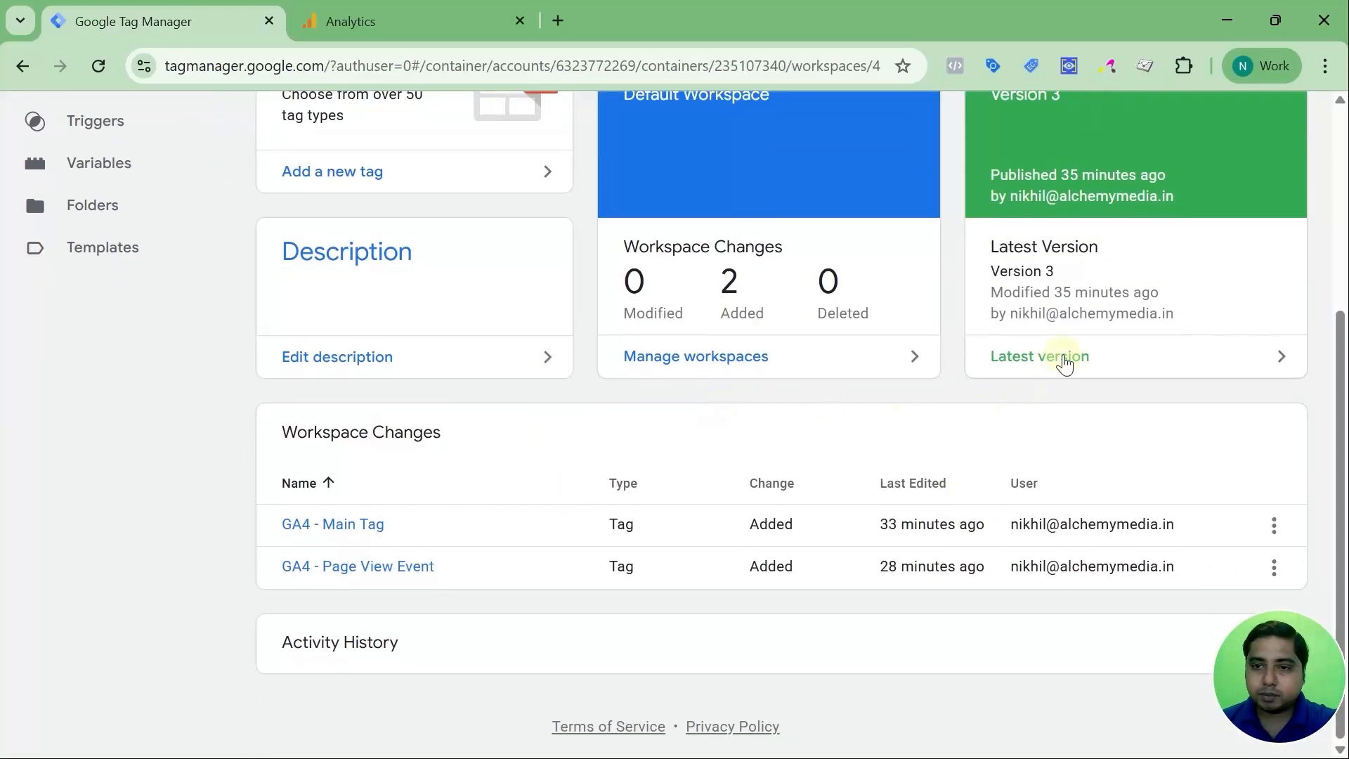
pyautogui.scroll(5, 1106, 378)
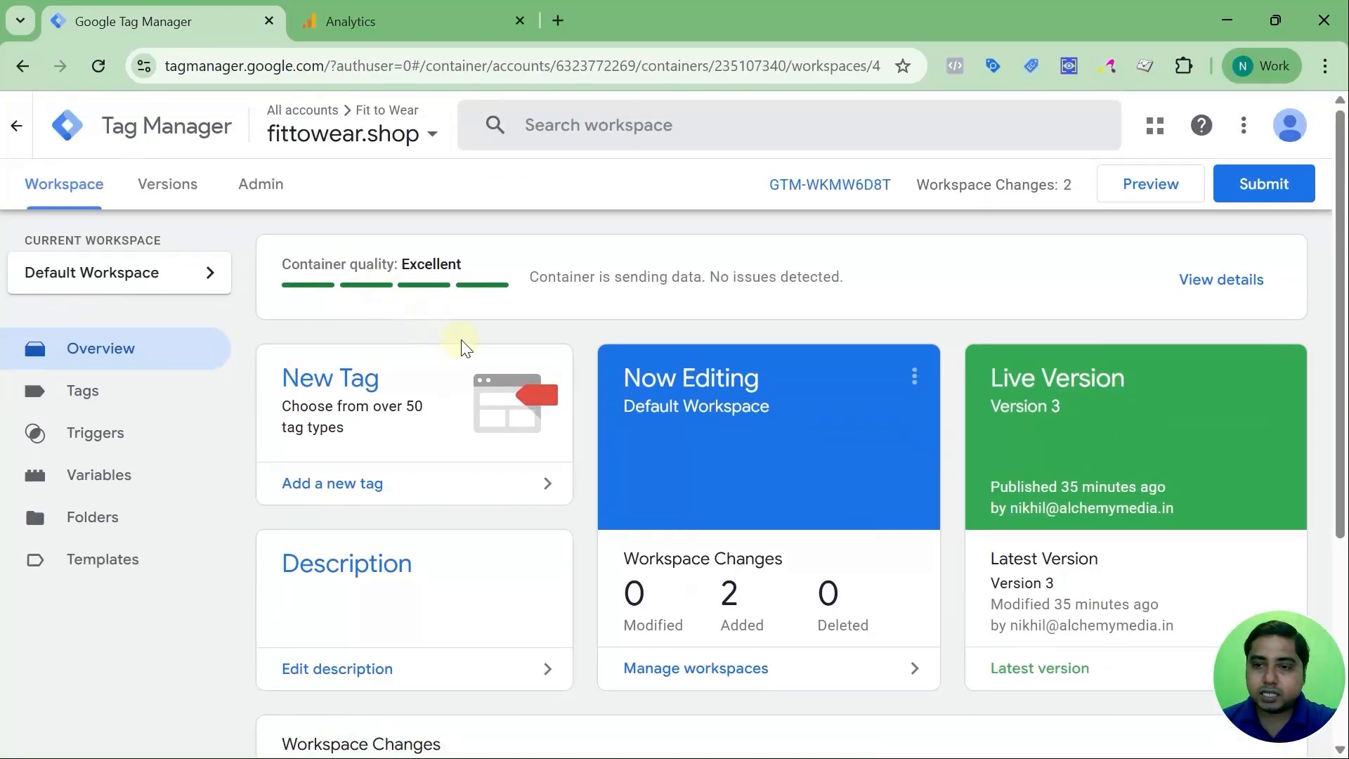
pyautogui.scroll(-4, 462, 345)
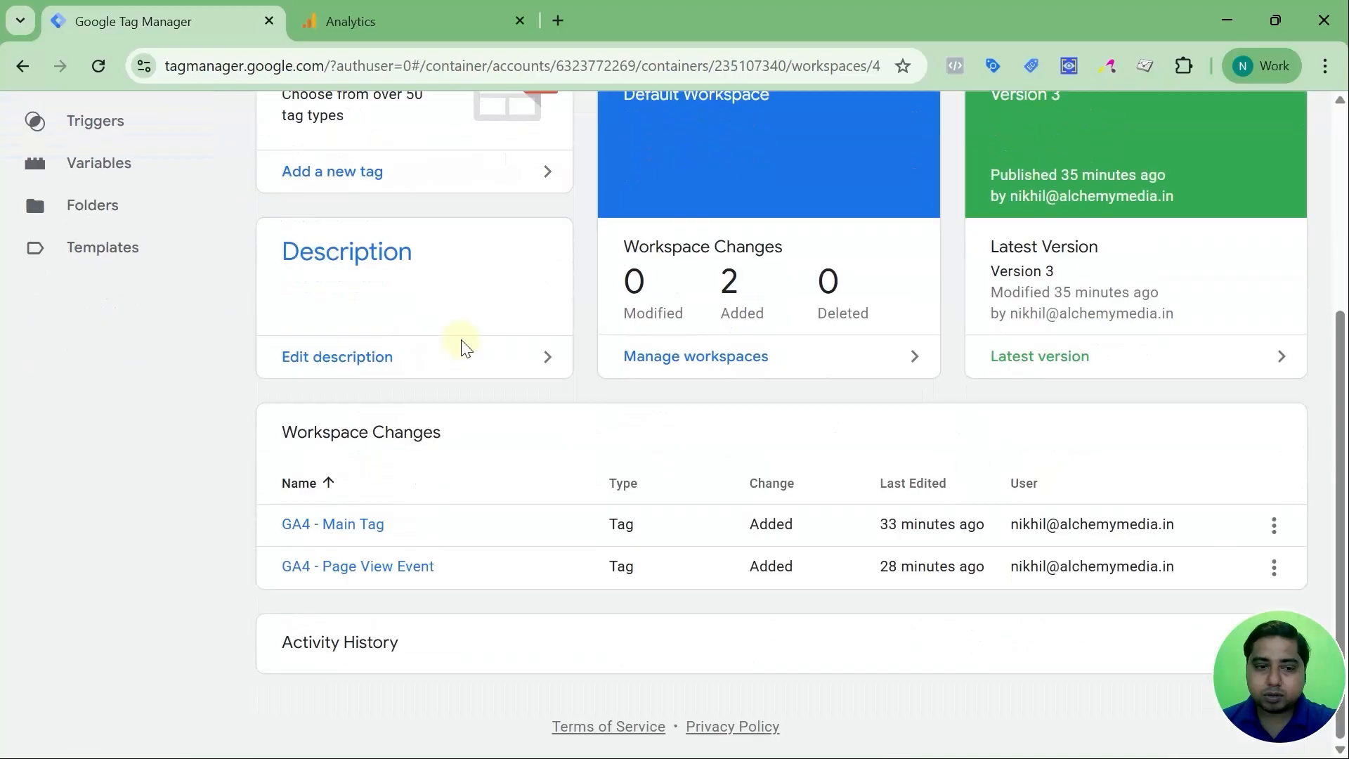
pyautogui.scroll(4, 462, 346)
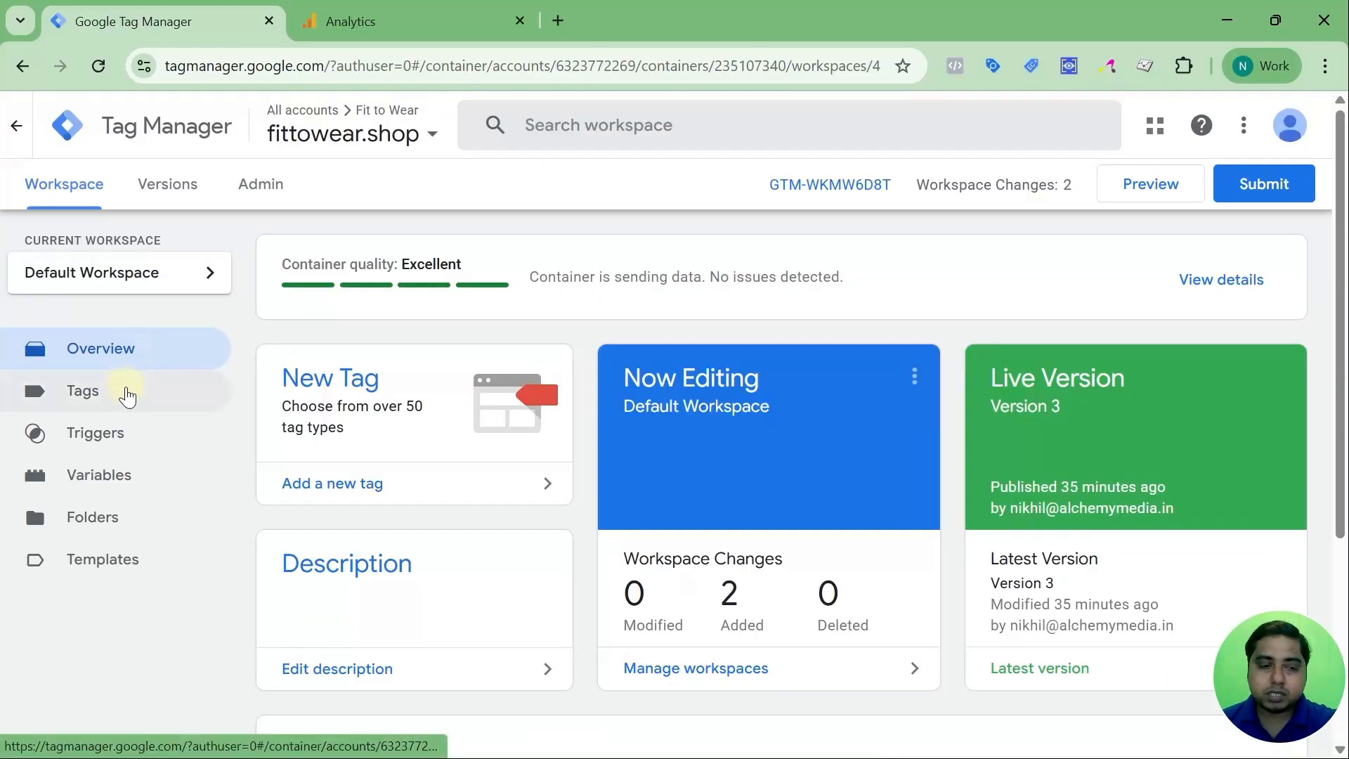
pyautogui.click(127, 396)
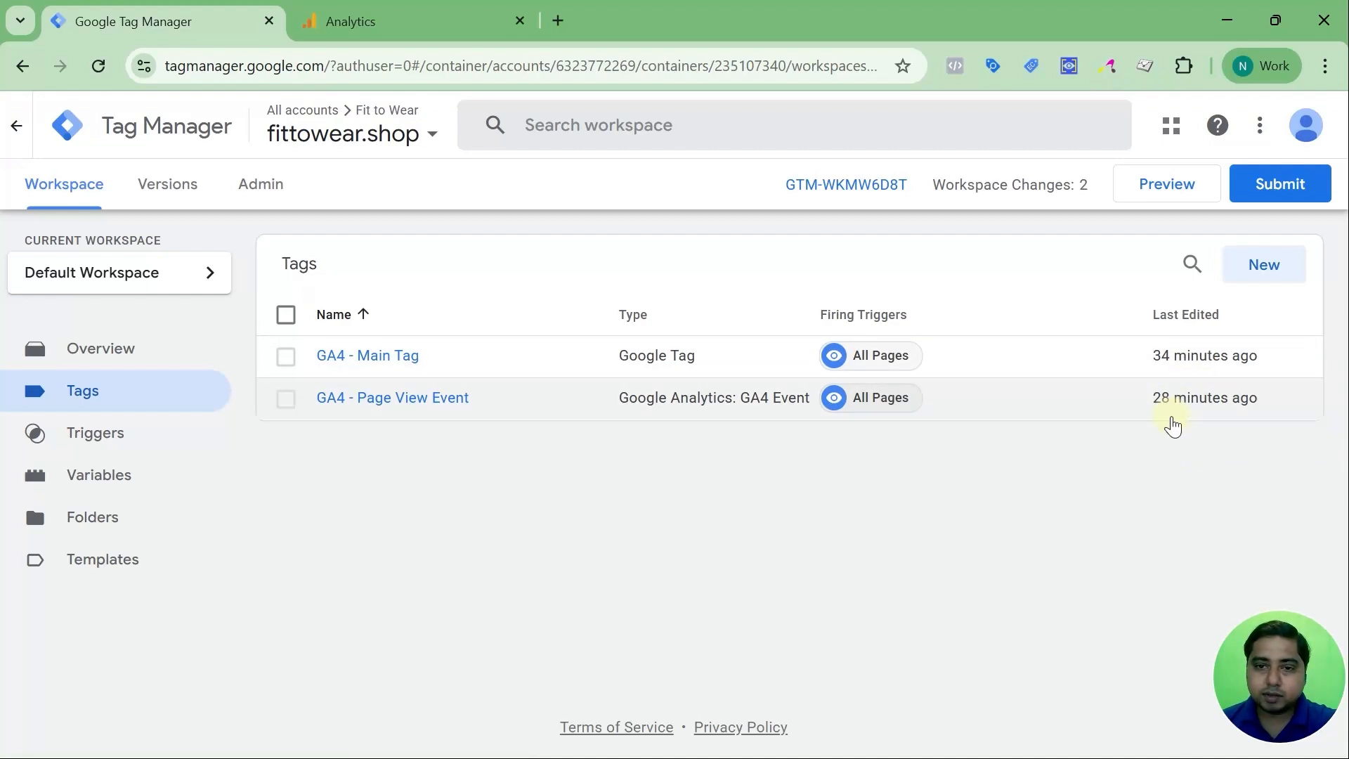
# Create a new Untitled Tag and scroll through the whole Choose tag type list
pyautogui.click(1273, 279)
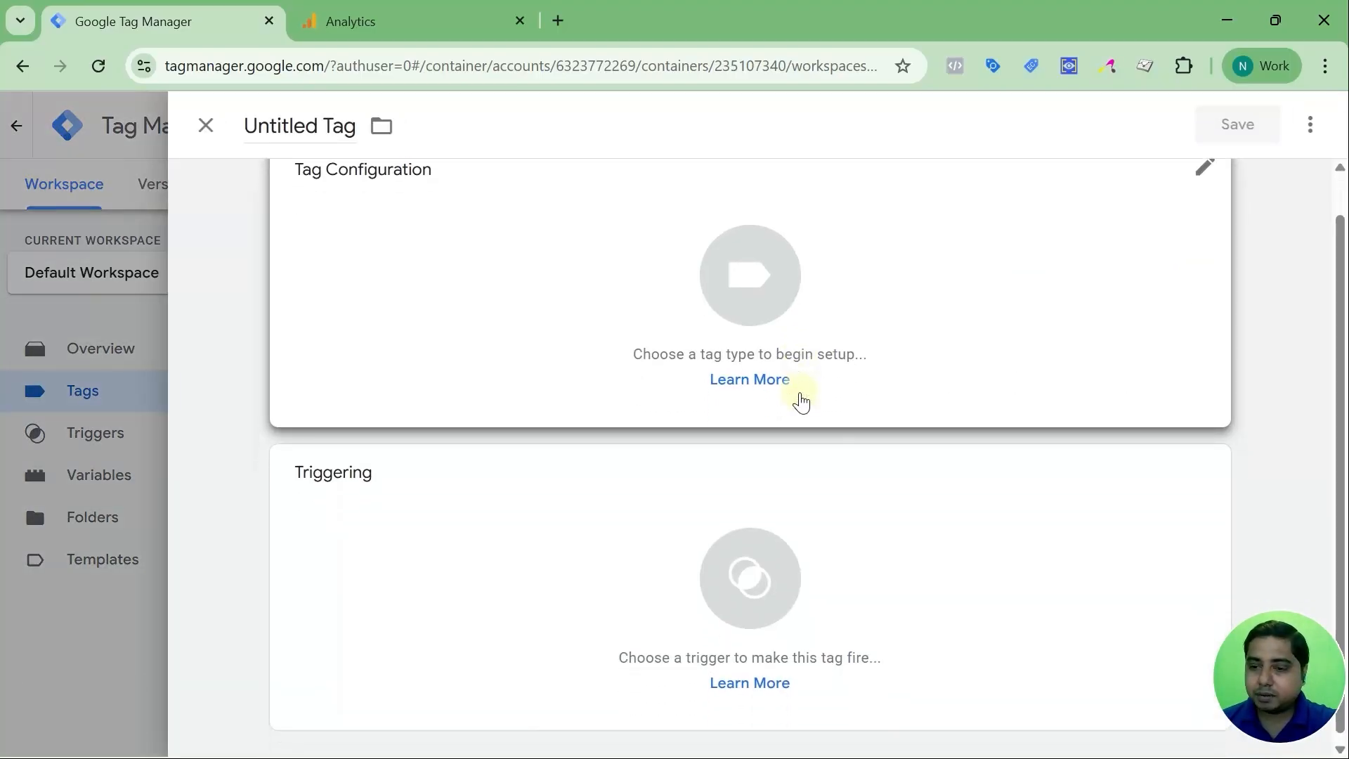
pyautogui.click(752, 341)
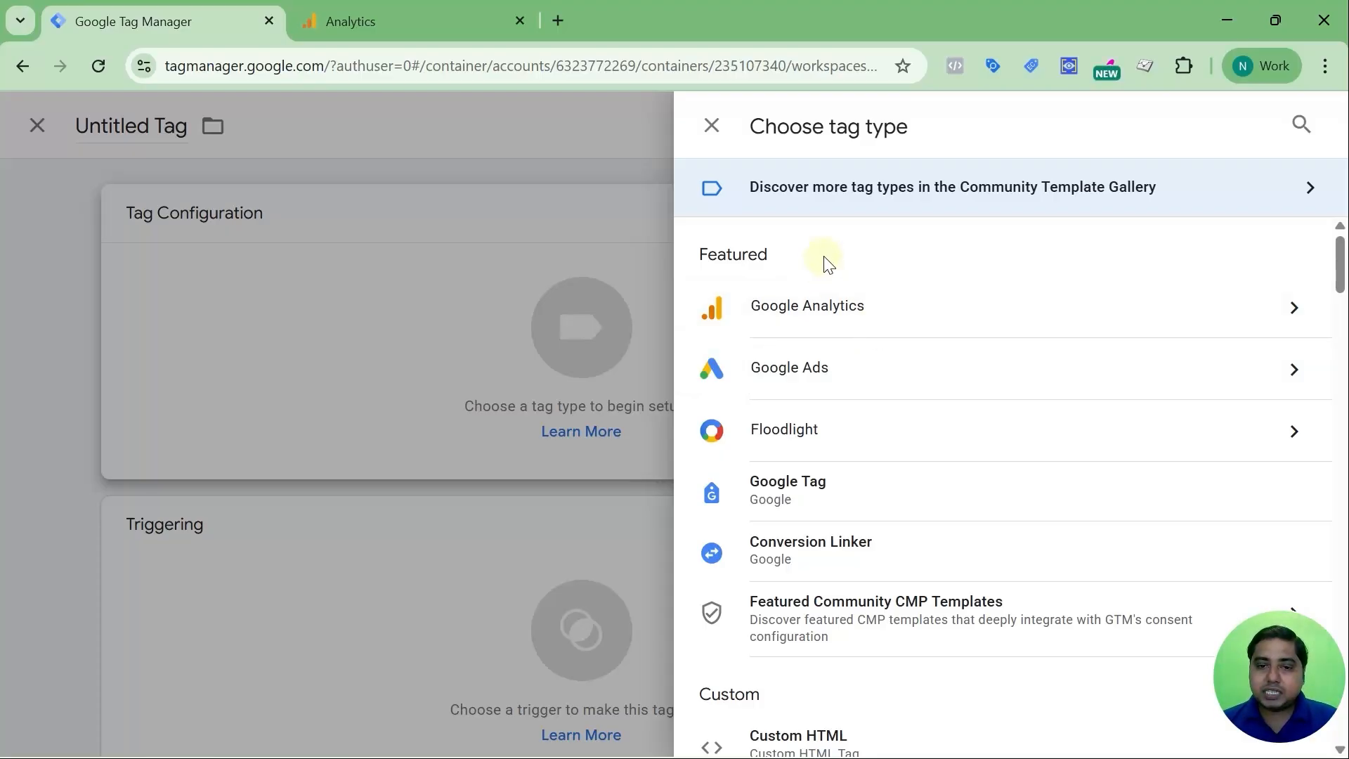
pyautogui.scroll(-1, 848, 339)
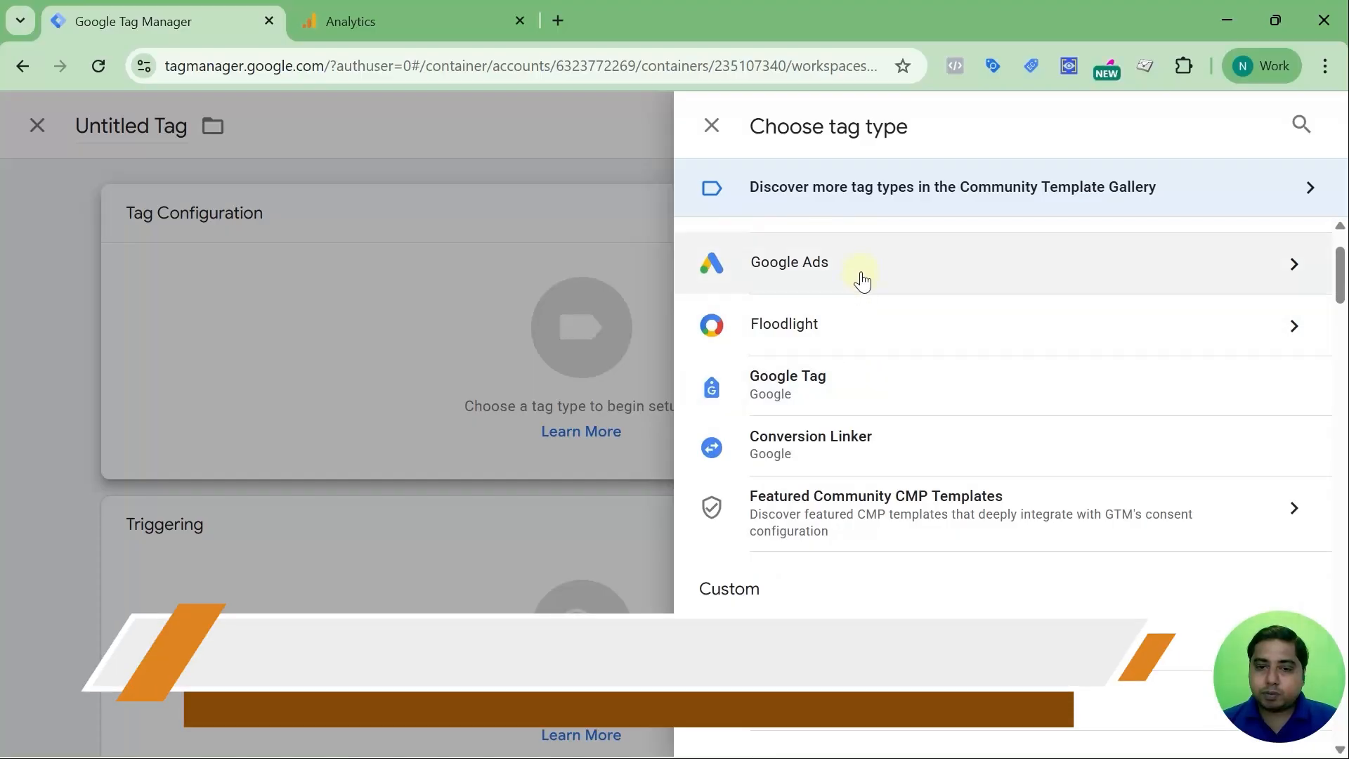
pyautogui.scroll(1, 891, 393)
pyautogui.scroll(-3, 889, 393)
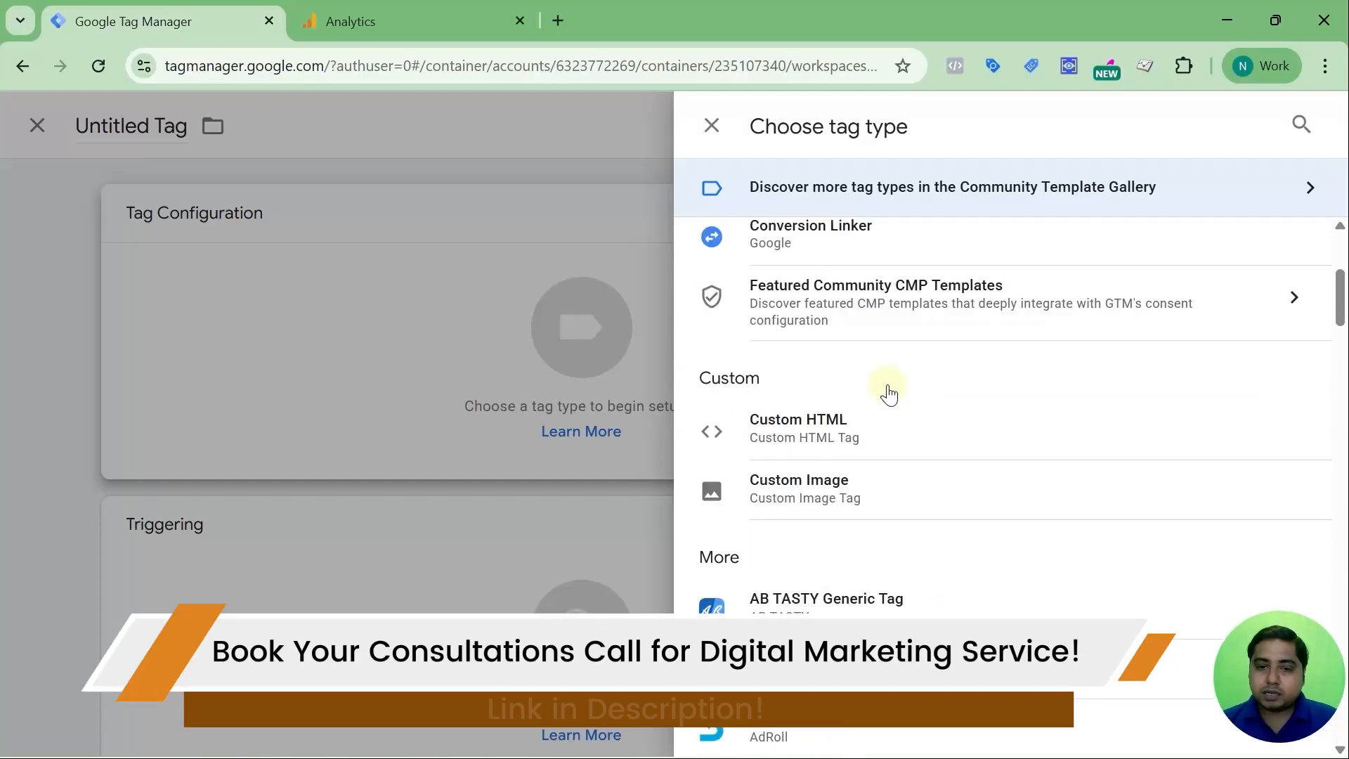
pyautogui.scroll(-4, 889, 394)
pyautogui.scroll(-1, 856, 386)
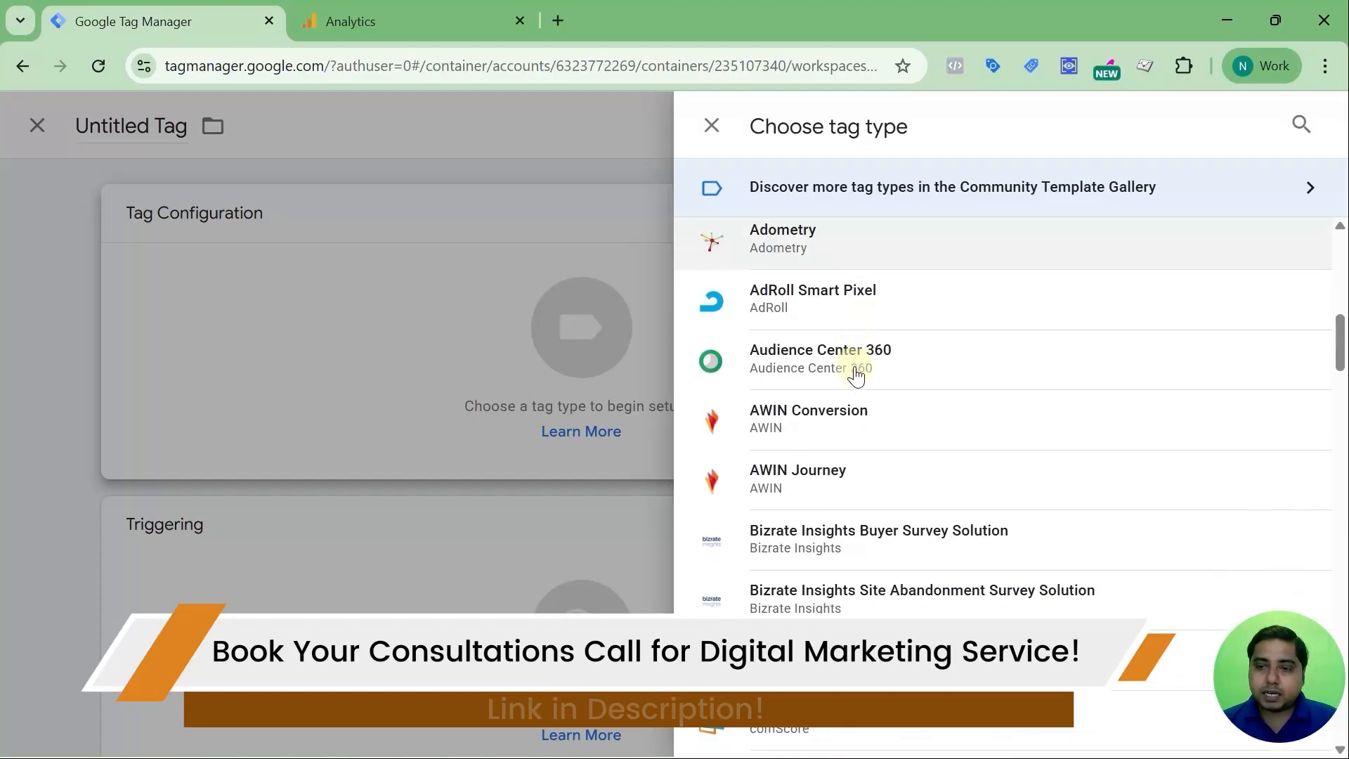
pyautogui.scroll(-2, 856, 376)
pyautogui.scroll(-6, 856, 376)
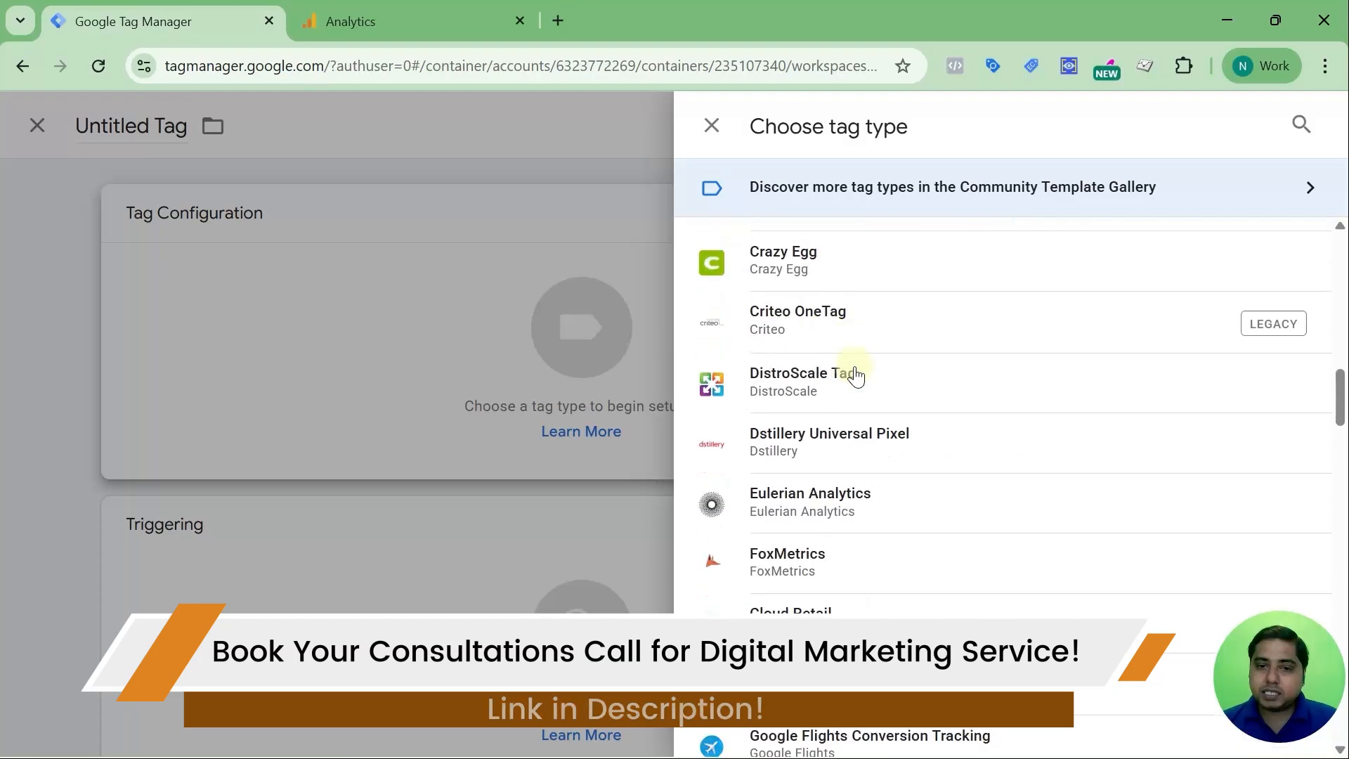
pyautogui.scroll(-8, 856, 376)
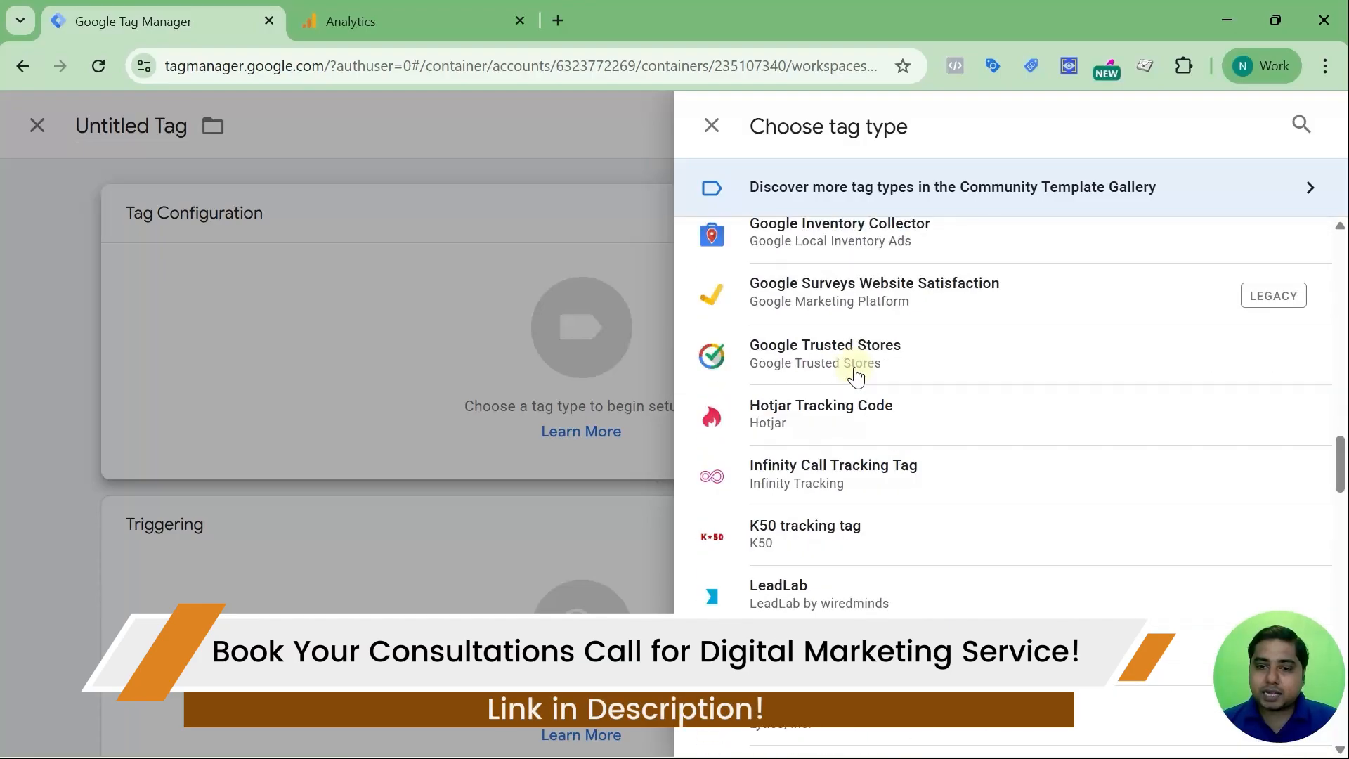
pyautogui.scroll(-9, 856, 377)
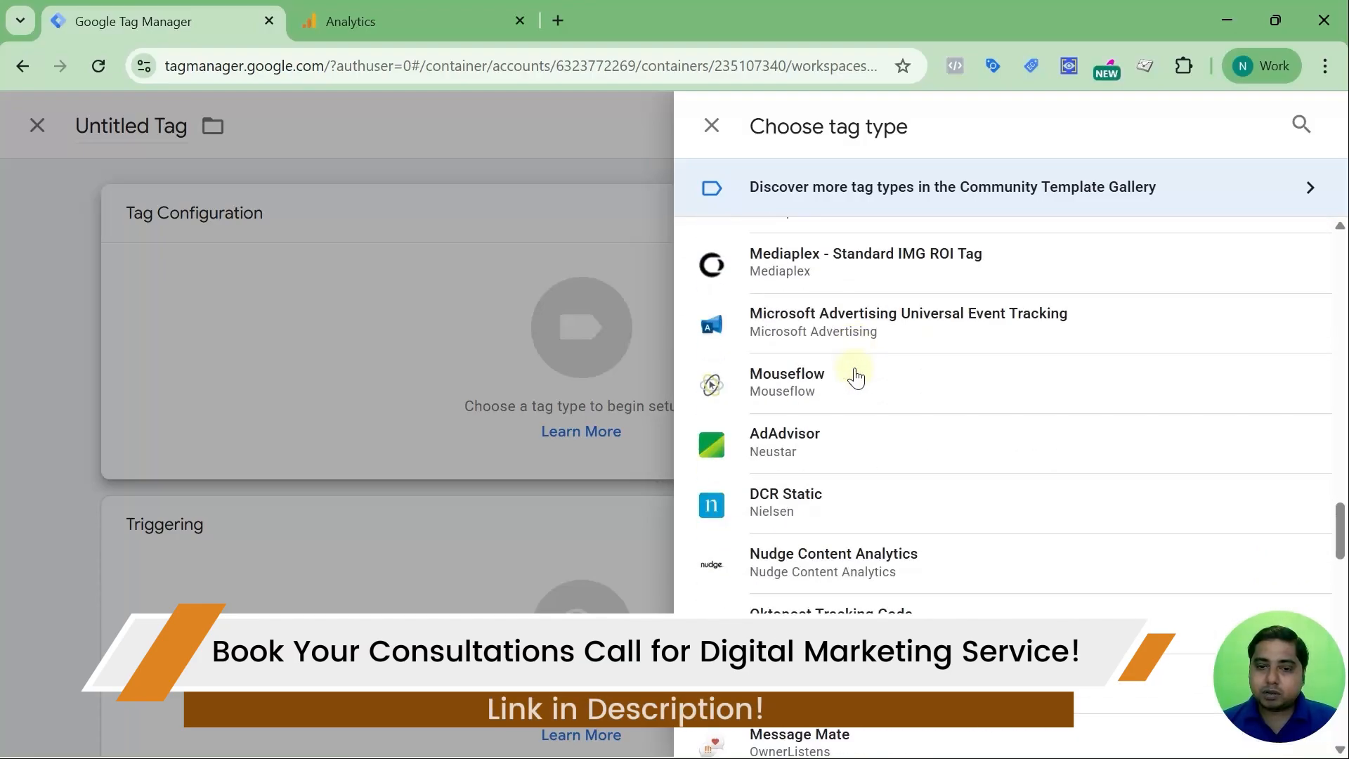
pyautogui.scroll(-15, 856, 376)
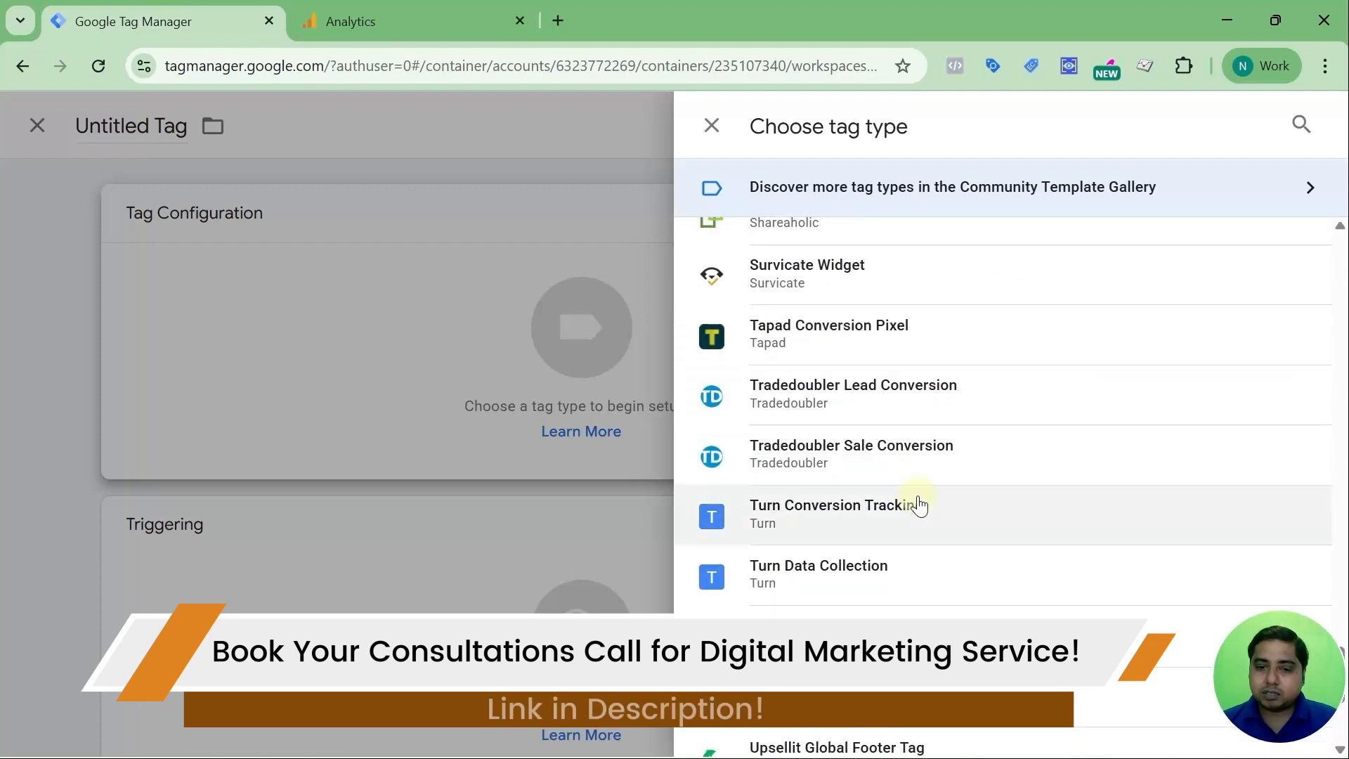
pyautogui.scroll(-5, 916, 499)
pyautogui.scroll(2, 905, 478)
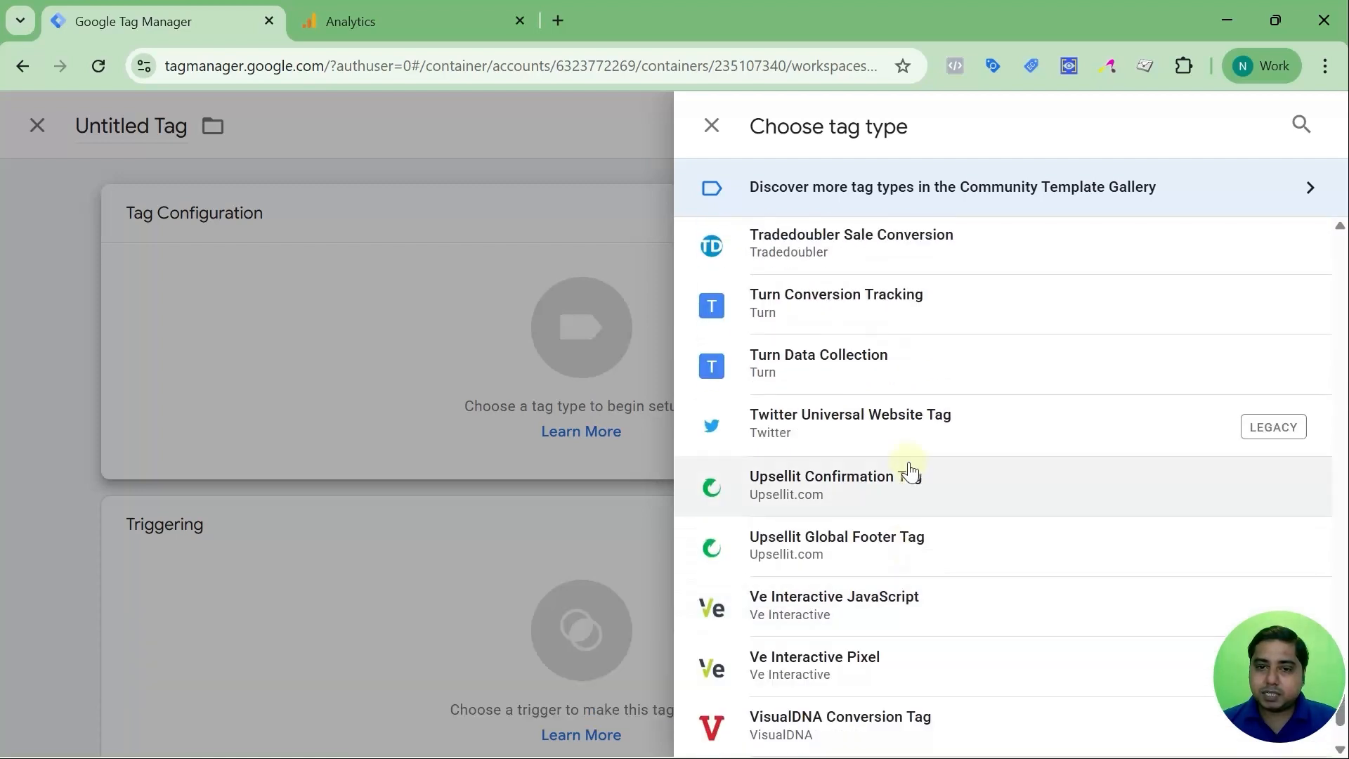
# Set the tag type to Twitter Universal Website Tag, then reopen and scroll the tag type chooser
pyautogui.click(881, 420)
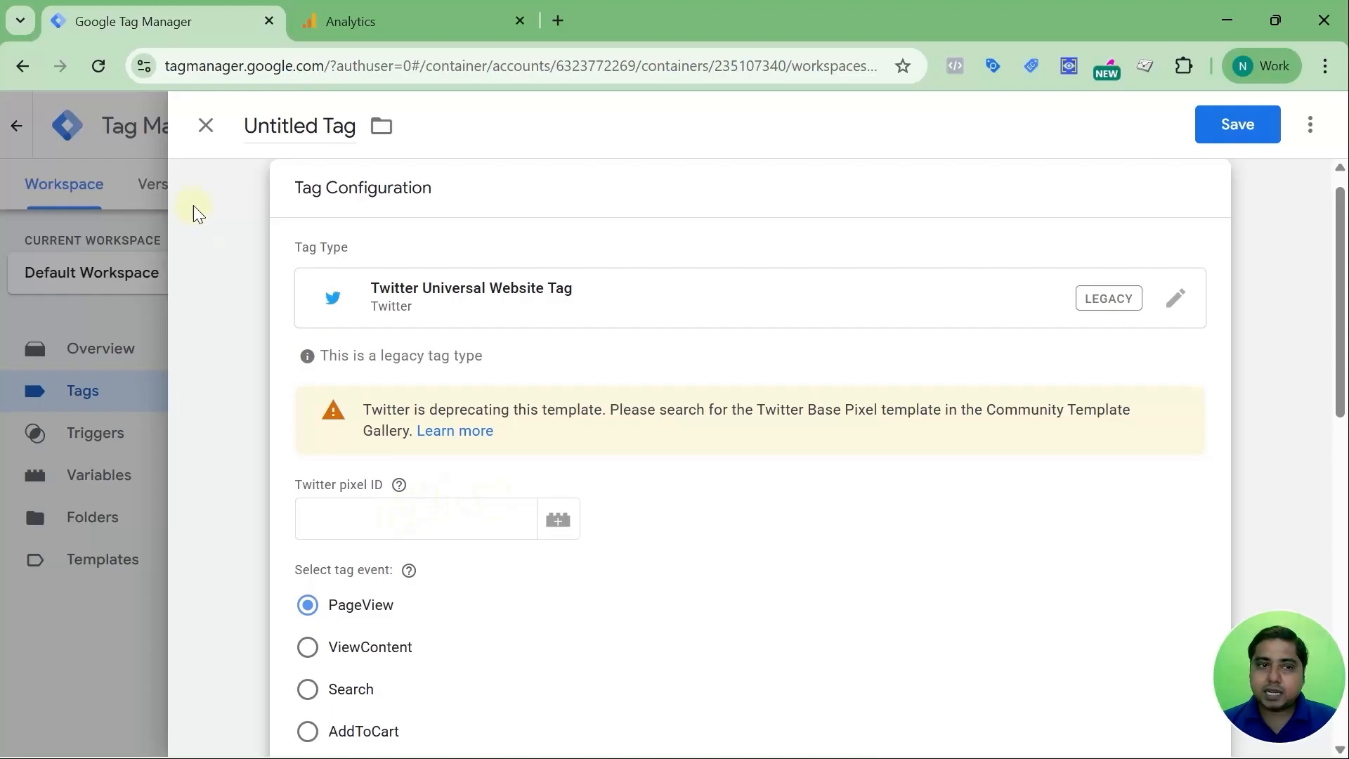
pyautogui.scroll(1, 752, 360)
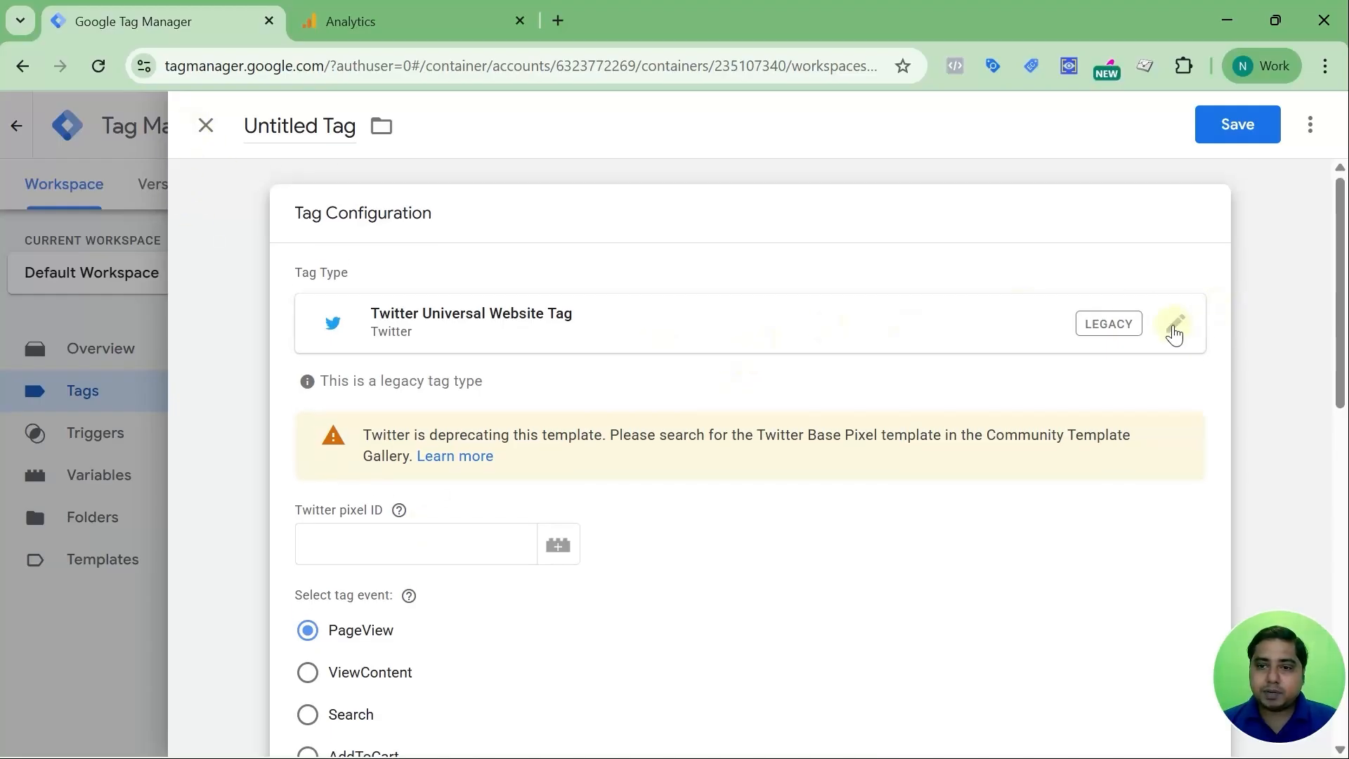
pyautogui.click(1175, 324)
pyautogui.scroll(-3, 906, 429)
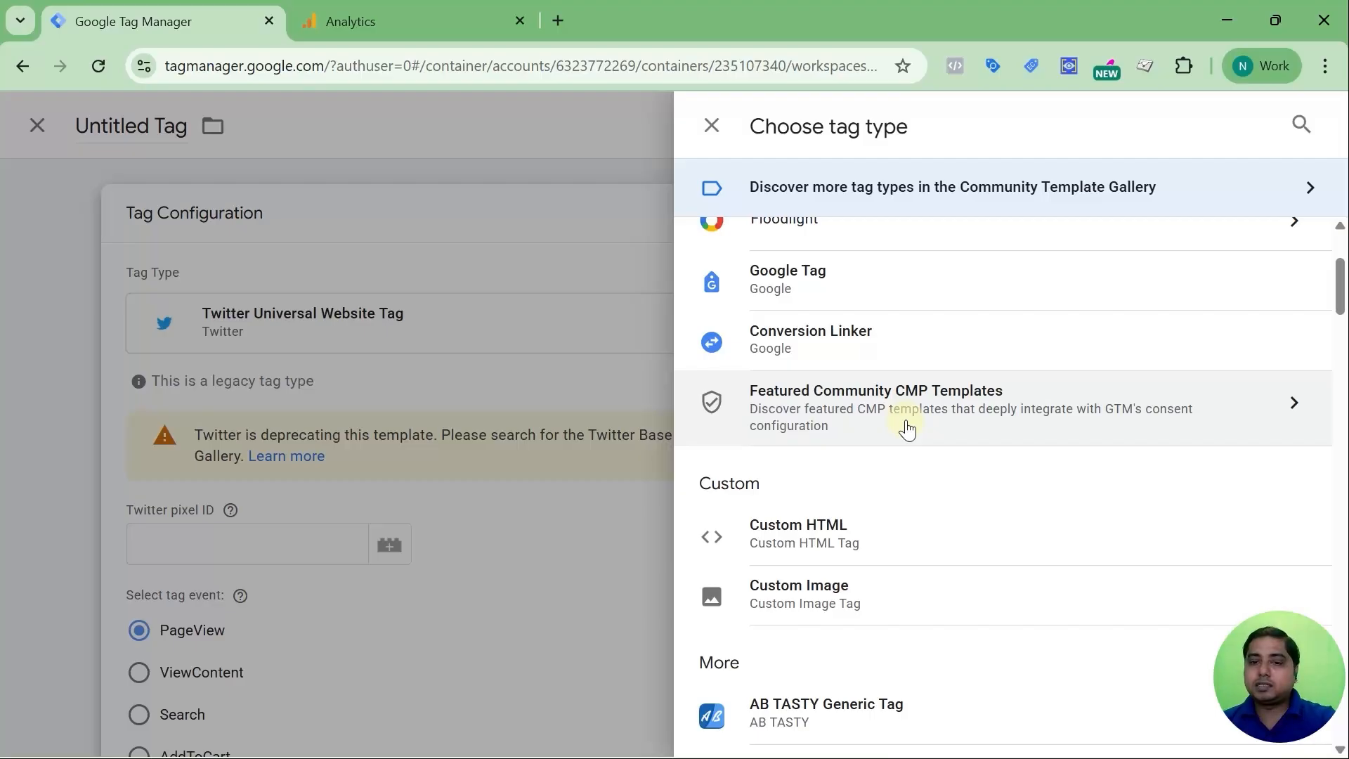
pyautogui.scroll(-5, 963, 391)
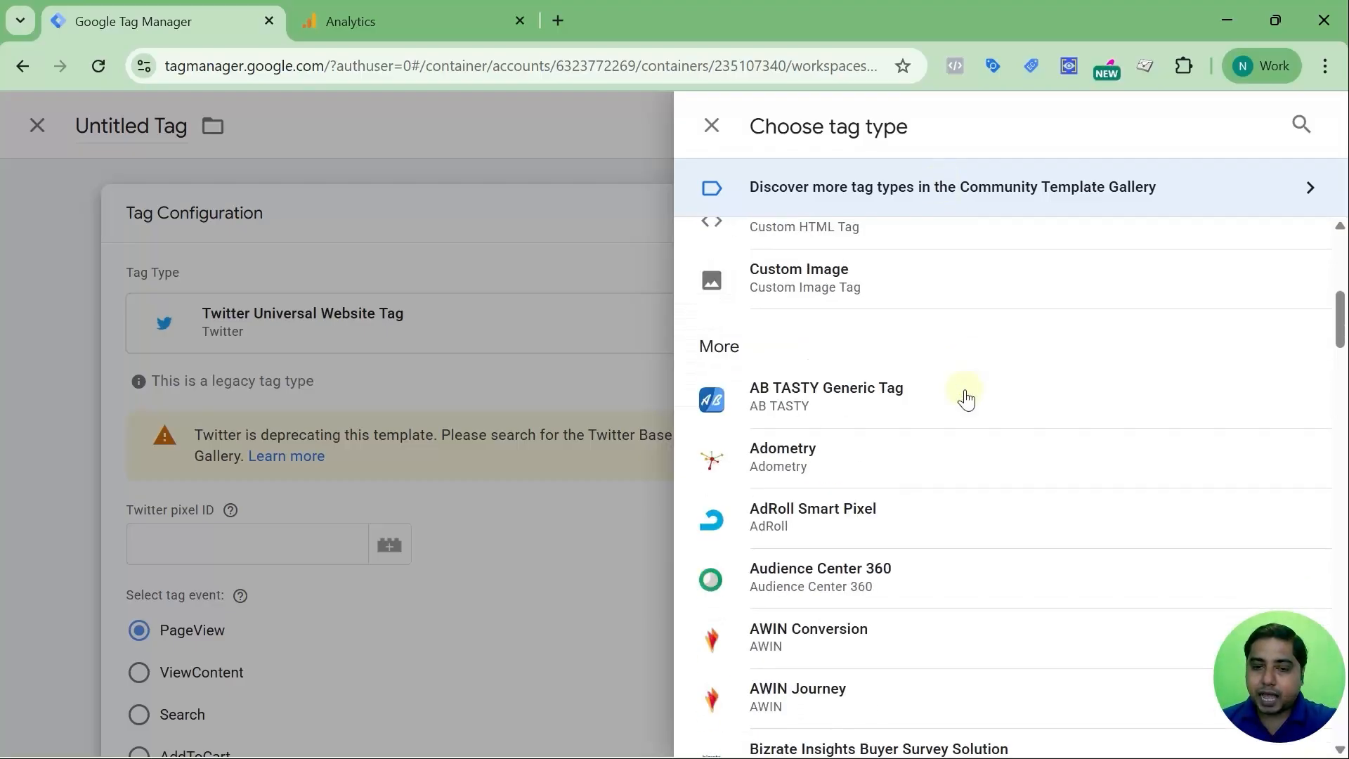
pyautogui.scroll(5, 964, 392)
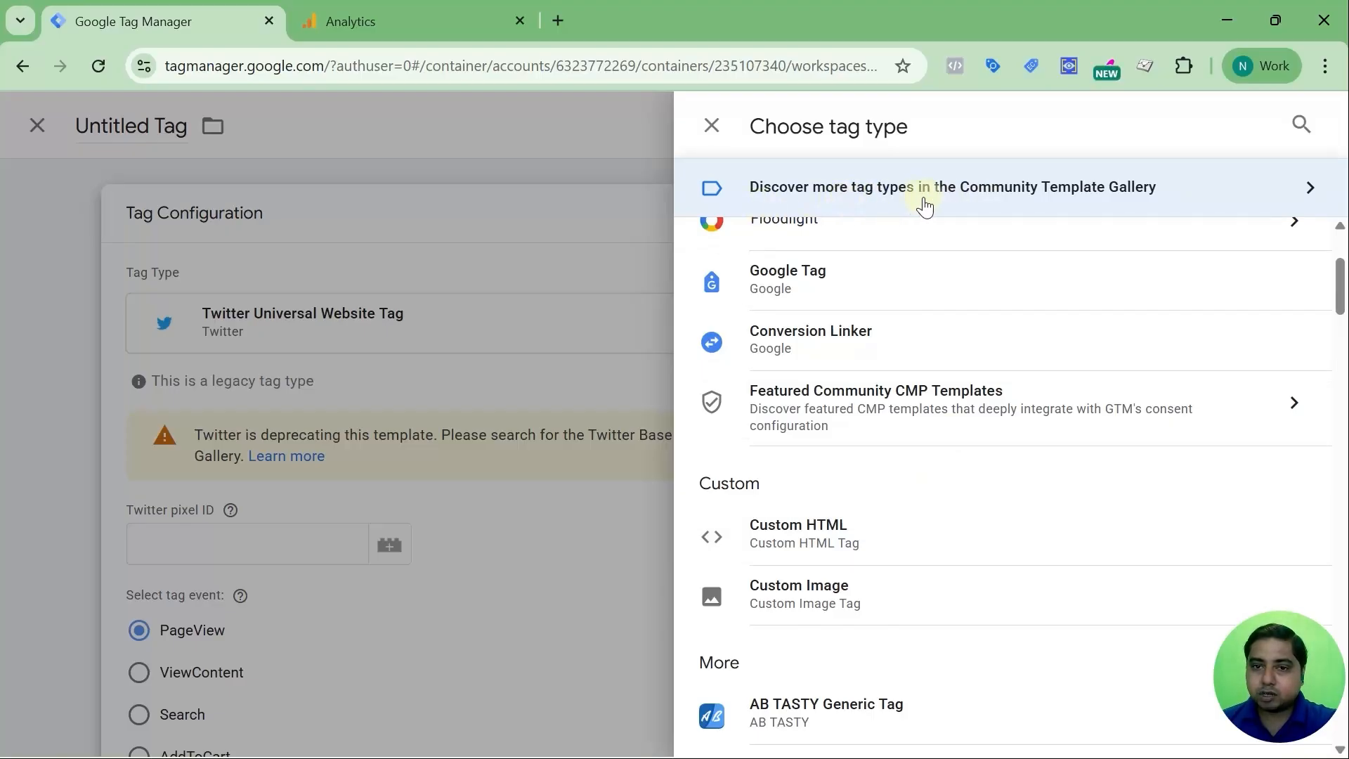
# Browse the Community Template Gallery's list of tag templates
pyautogui.click(1108, 189)
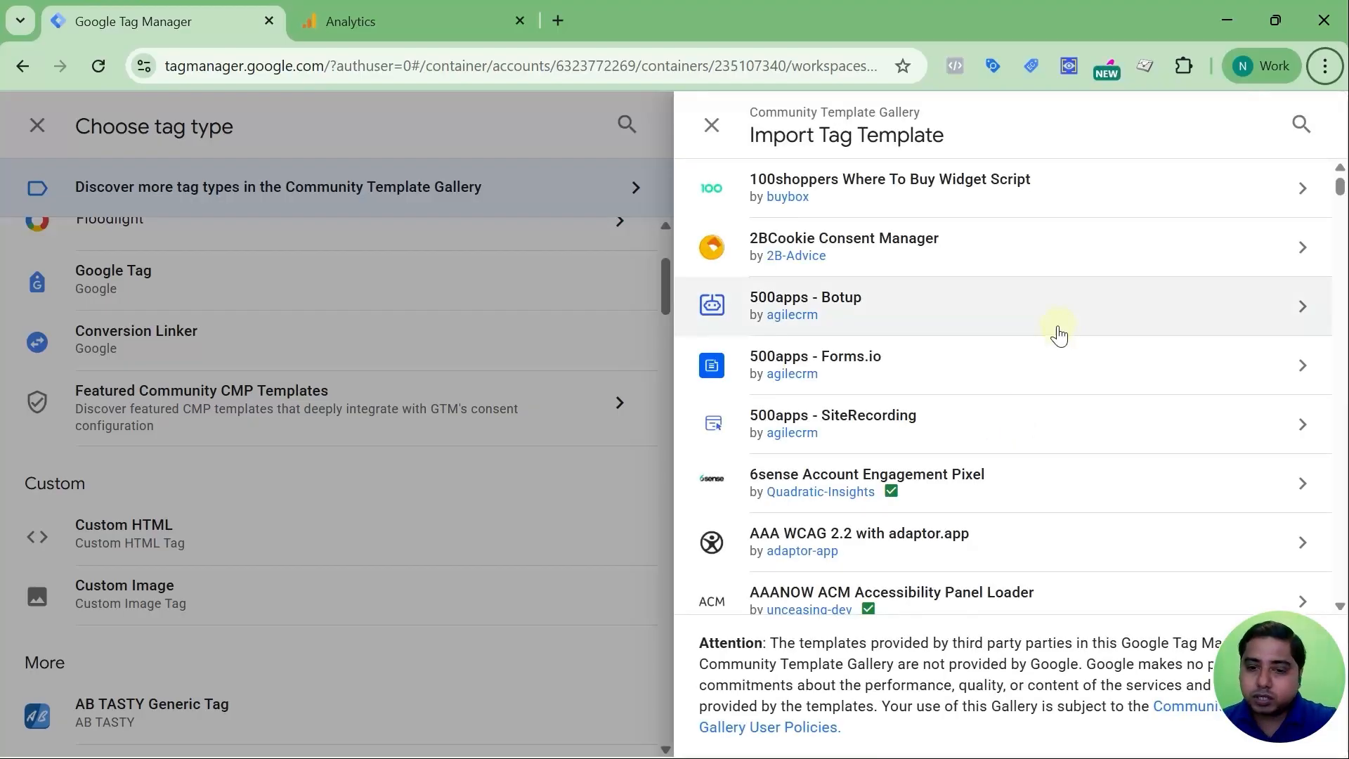
pyautogui.scroll(-9, 958, 373)
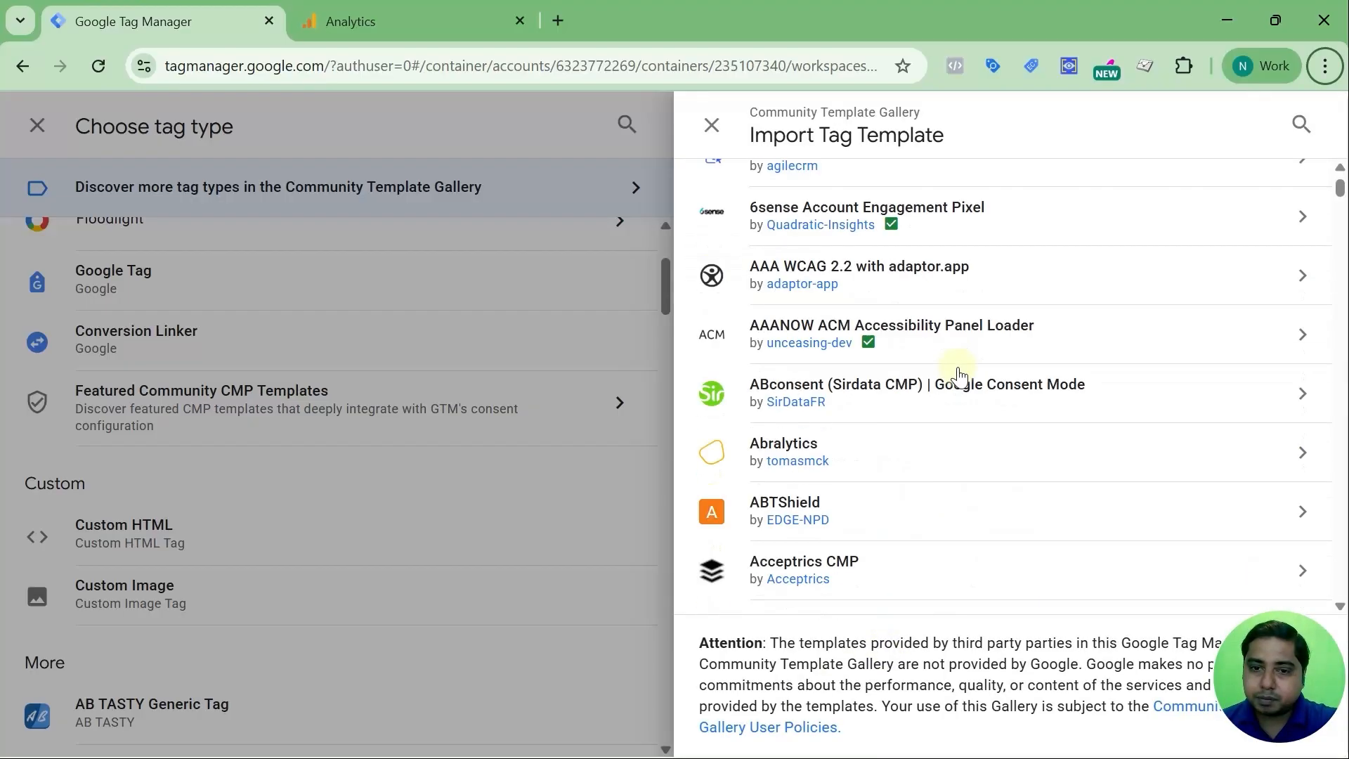
pyautogui.scroll(-20, 958, 373)
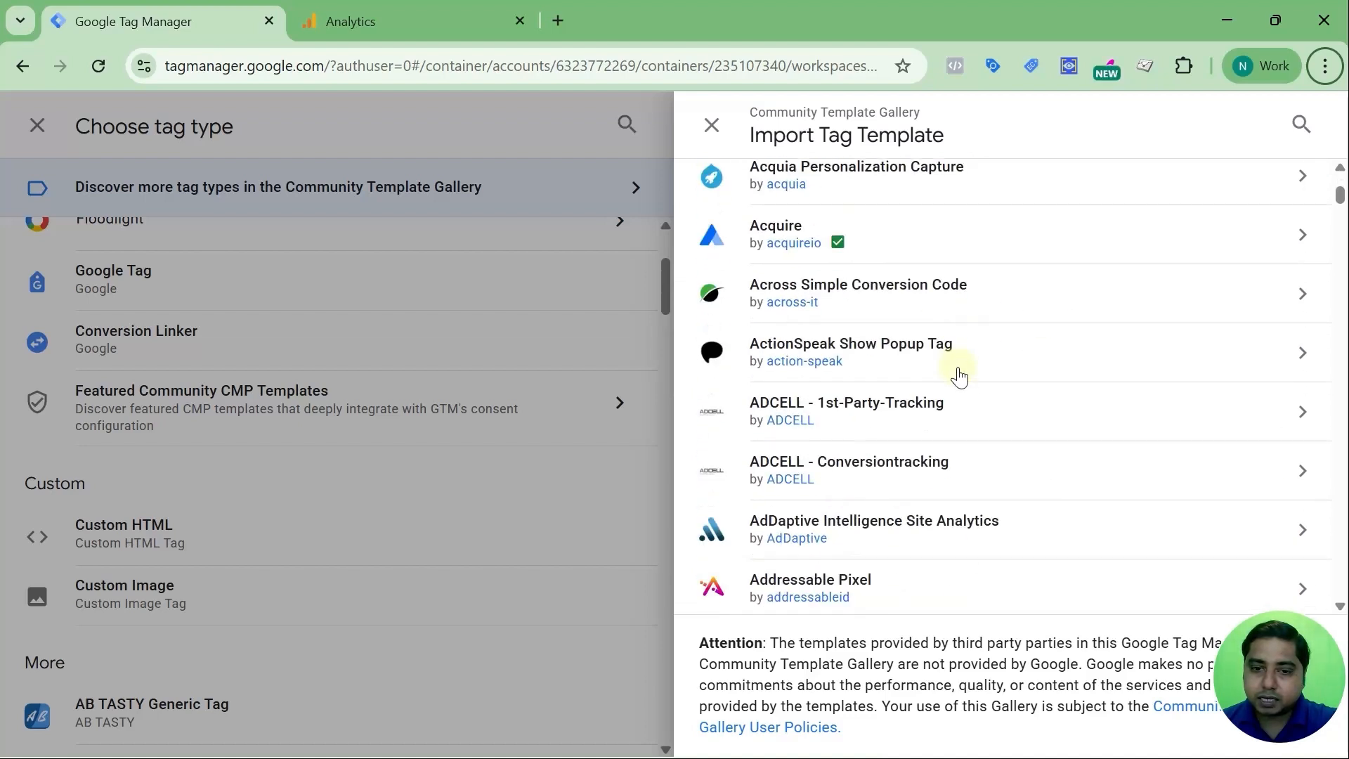
pyautogui.scroll(-6, 959, 377)
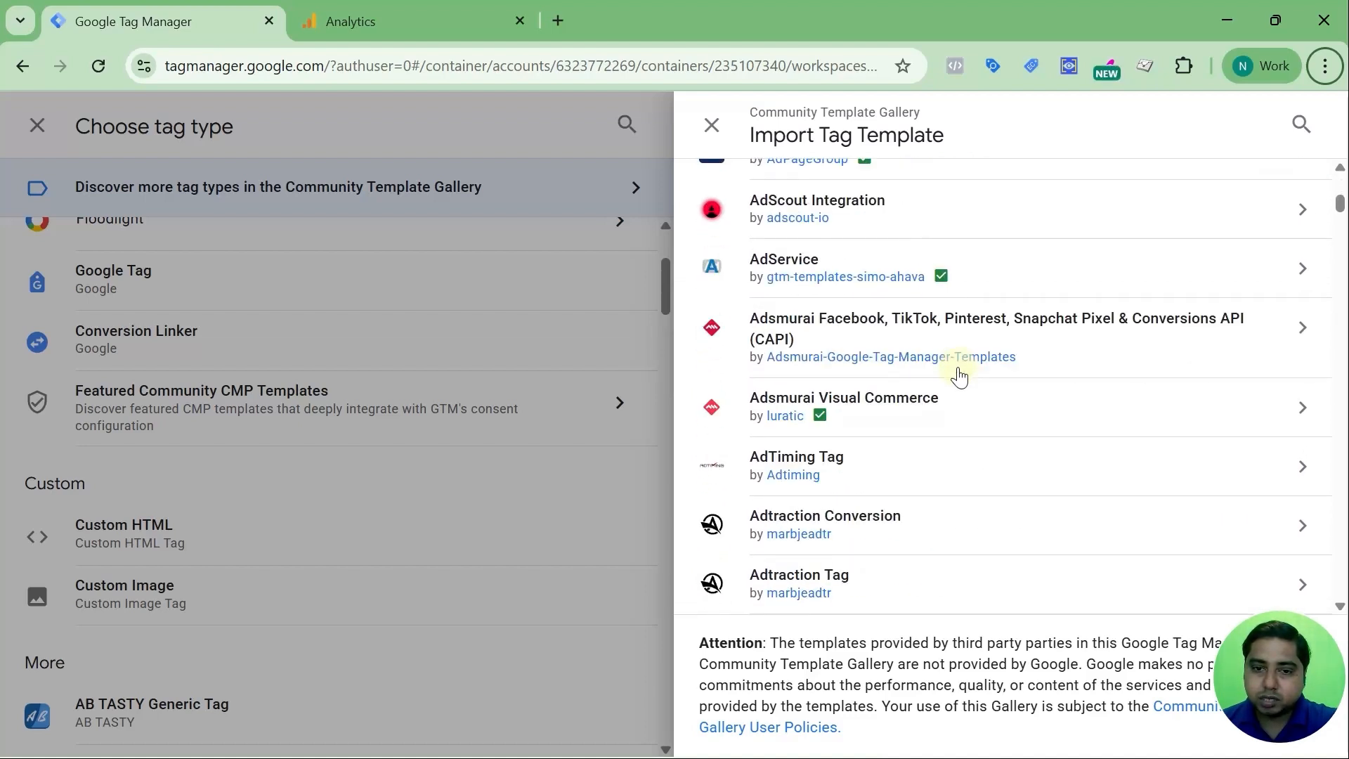
pyautogui.scroll(-18, 959, 377)
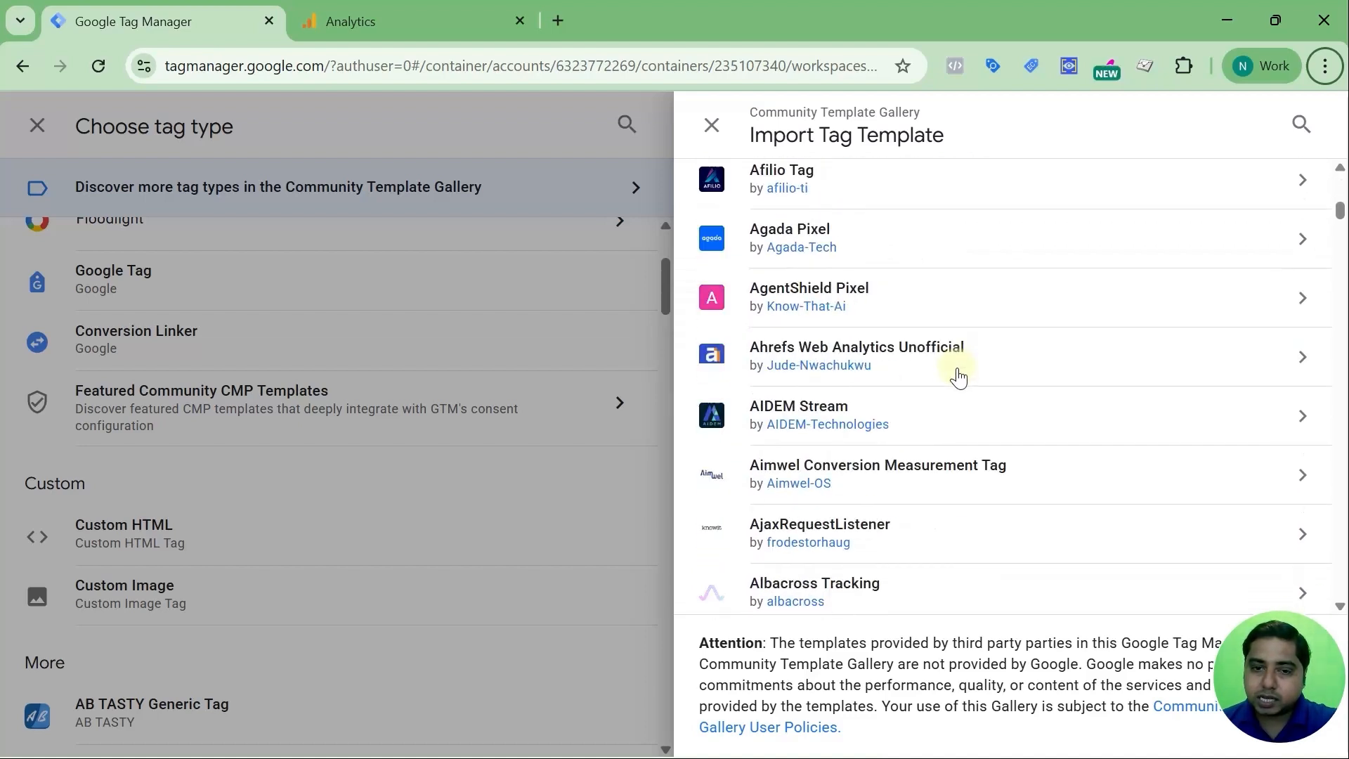
pyautogui.scroll(-9, 958, 378)
pyautogui.scroll(18, 958, 378)
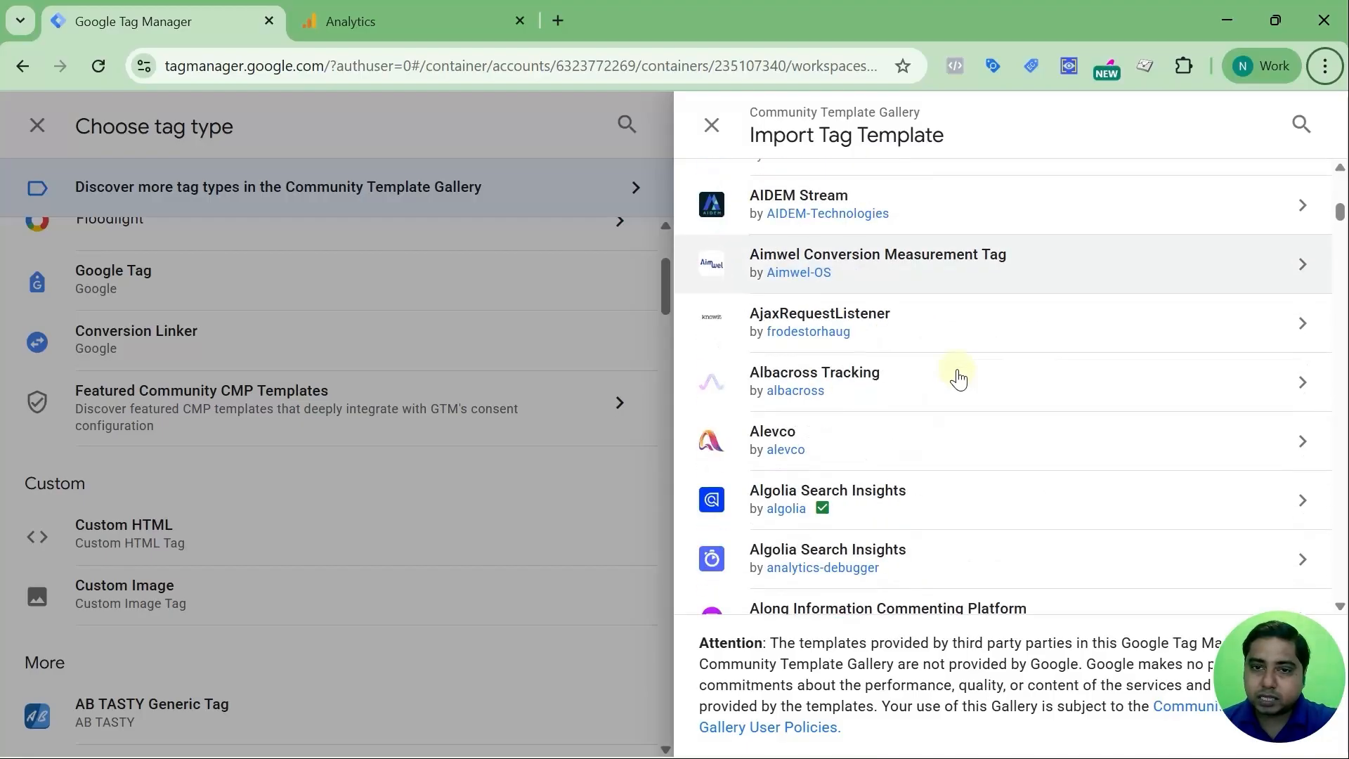
pyautogui.scroll(15, 959, 377)
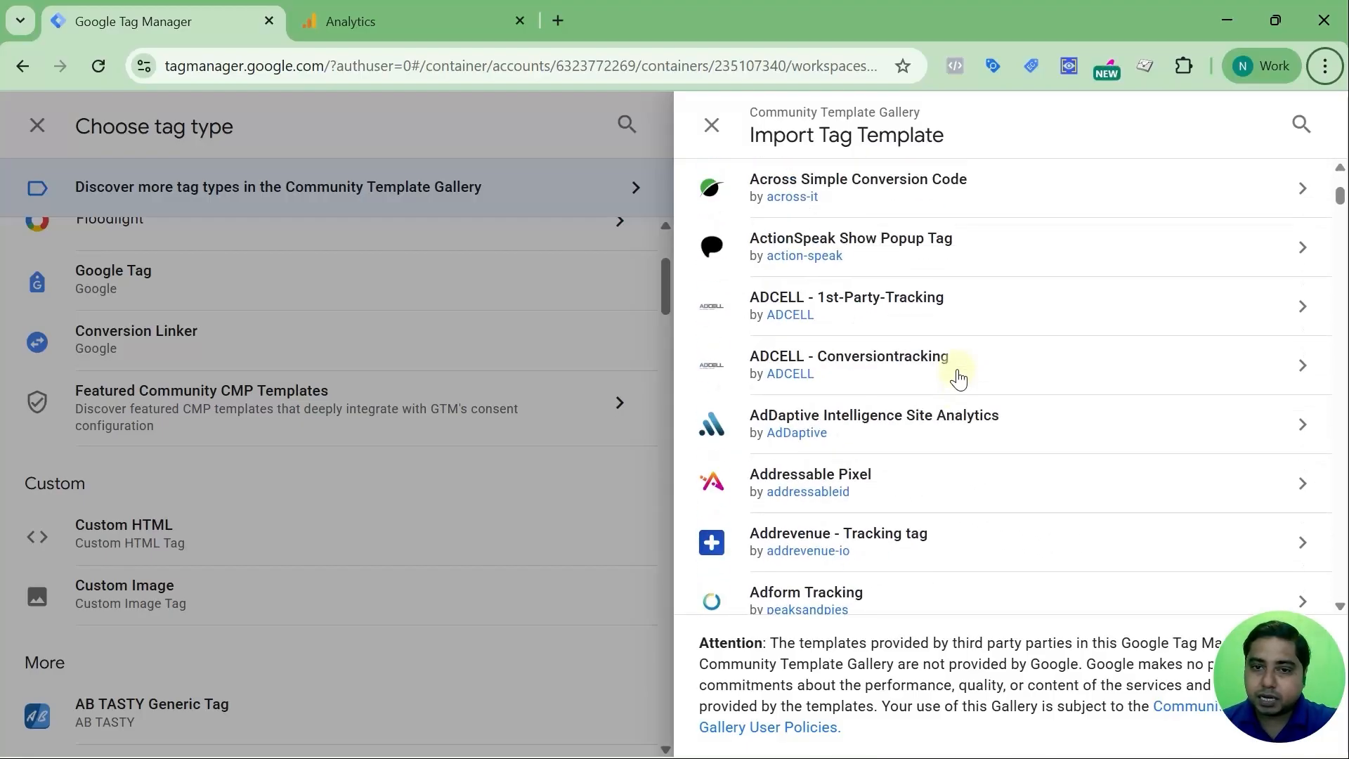
pyautogui.scroll(10, 960, 378)
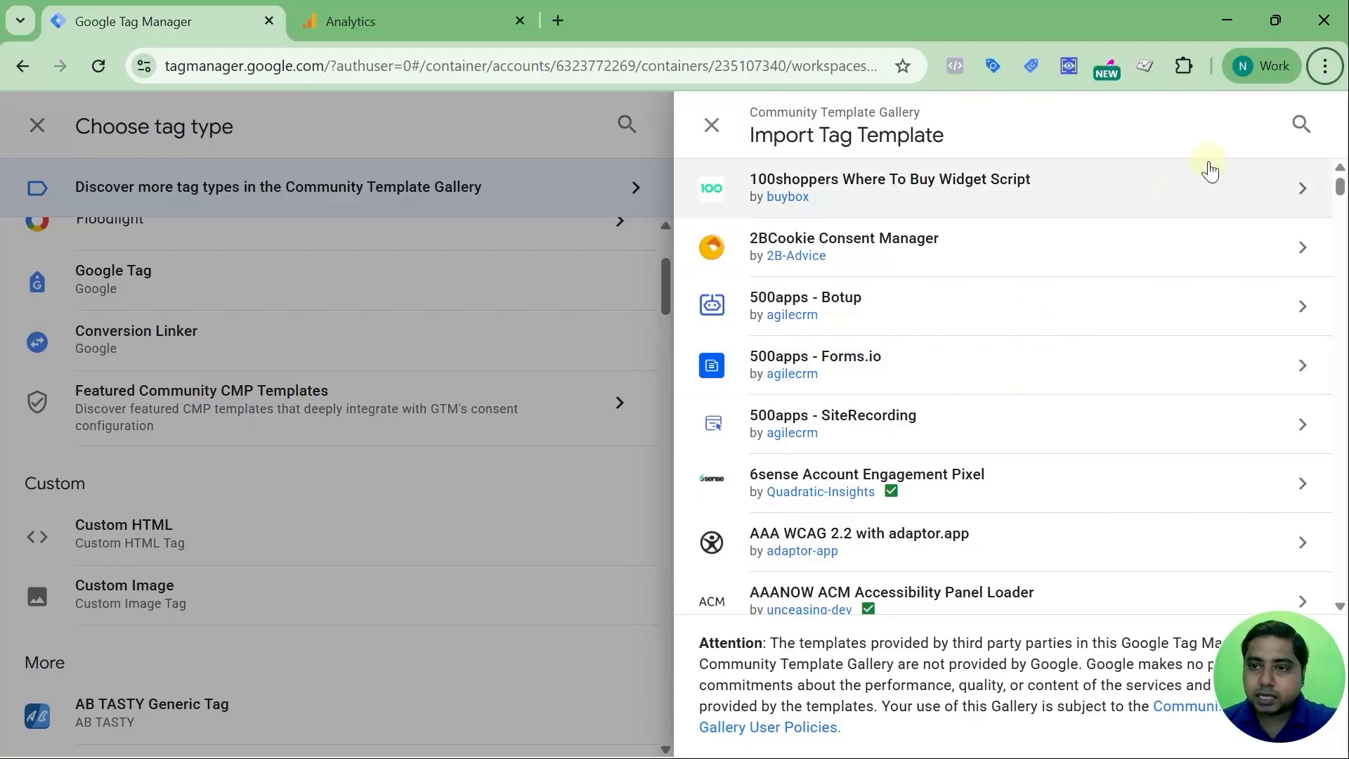
# Search the gallery for 'faceboo' and review the Facebook Pixel template details
pyautogui.click(1300, 127)
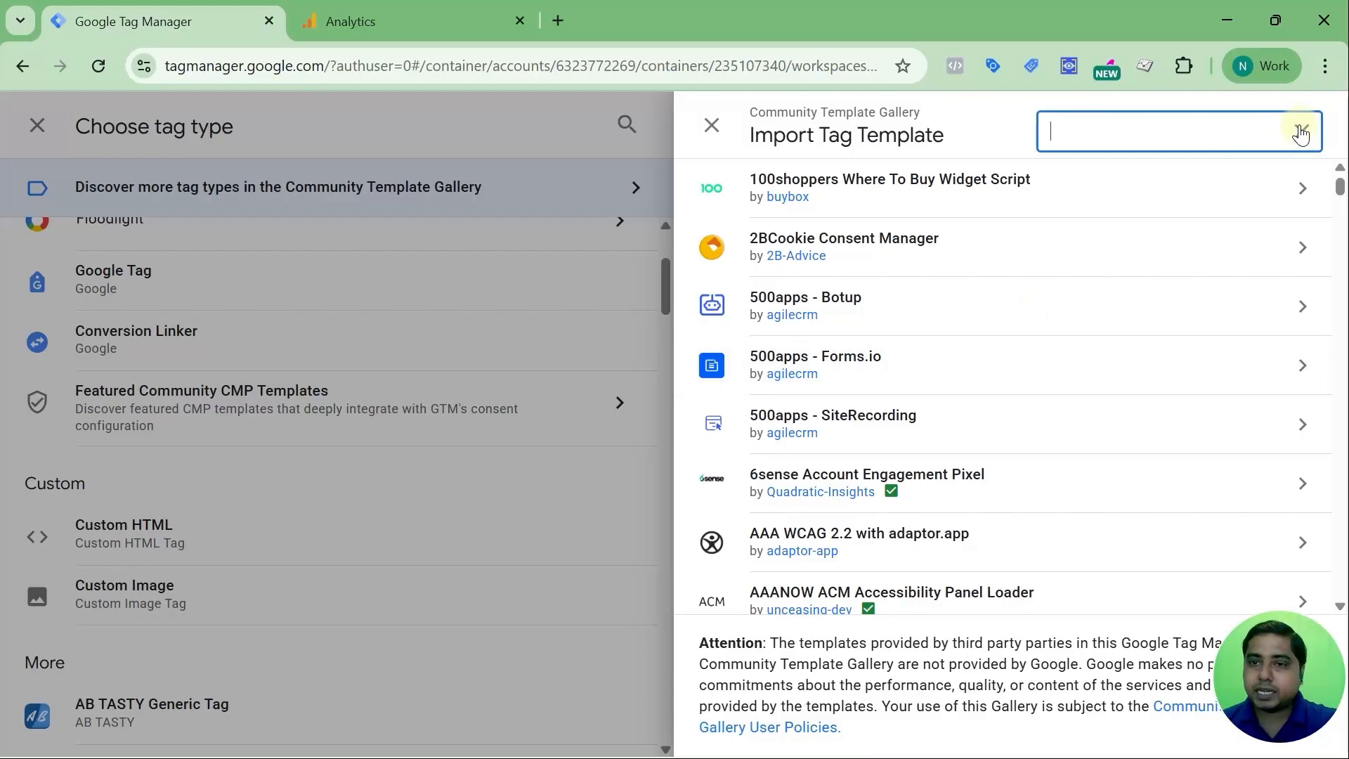
pyautogui.write('facebook')
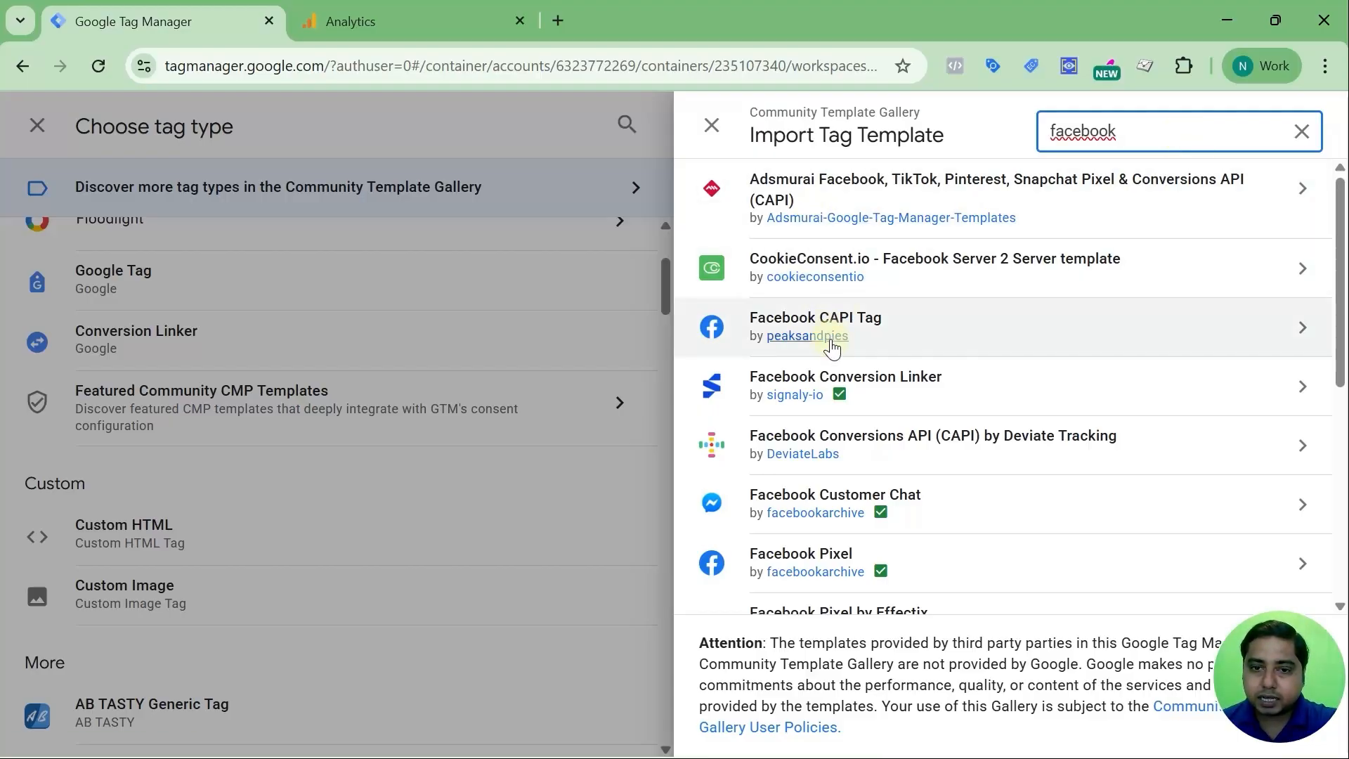
pyautogui.scroll(-5, 897, 343)
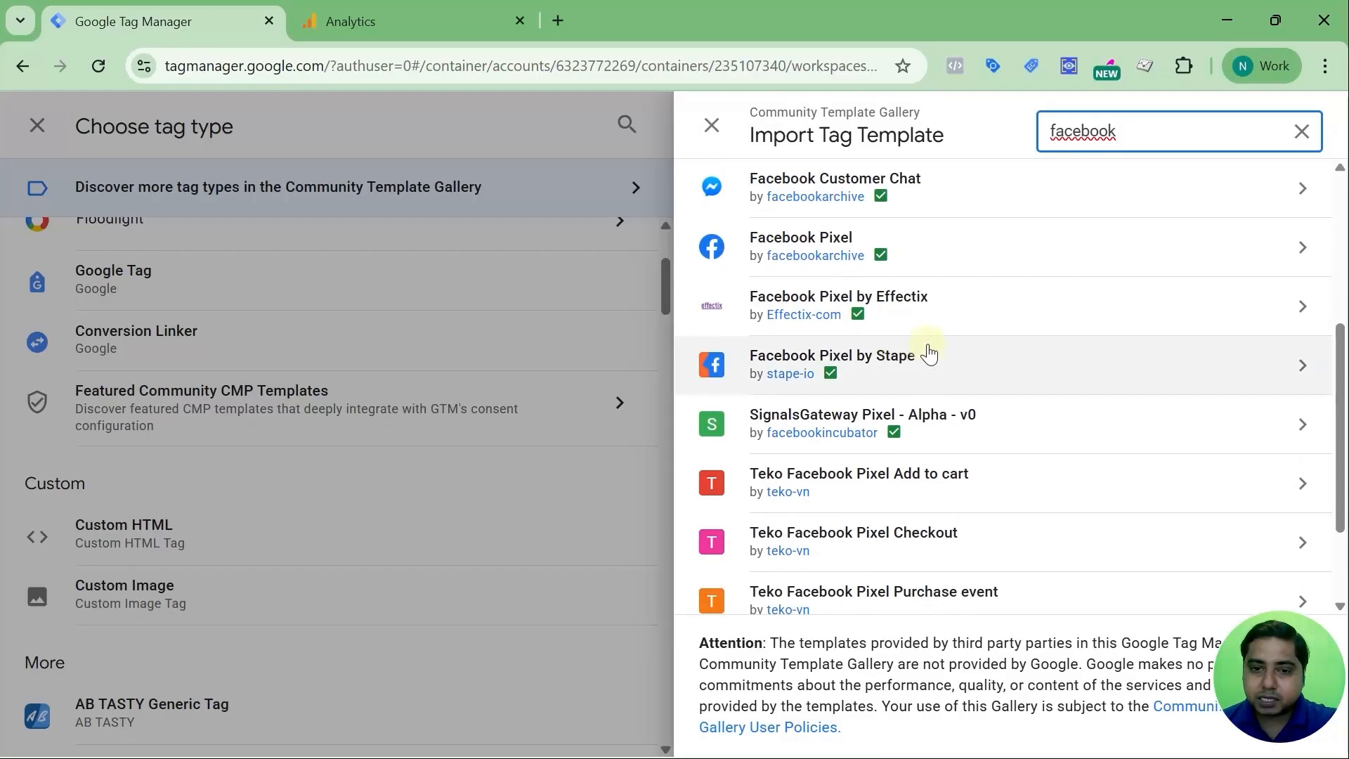
pyautogui.scroll(-2, 929, 351)
pyautogui.scroll(4, 925, 346)
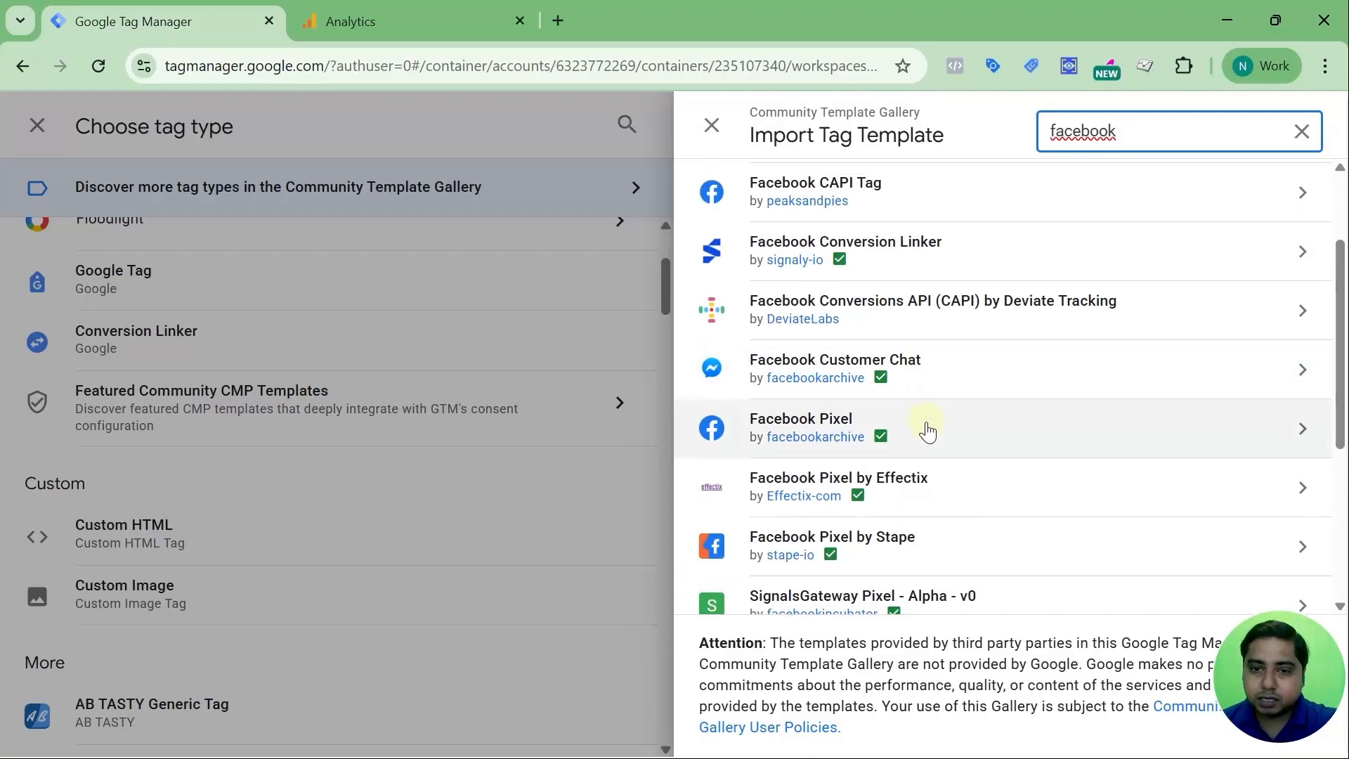
pyautogui.click(793, 427)
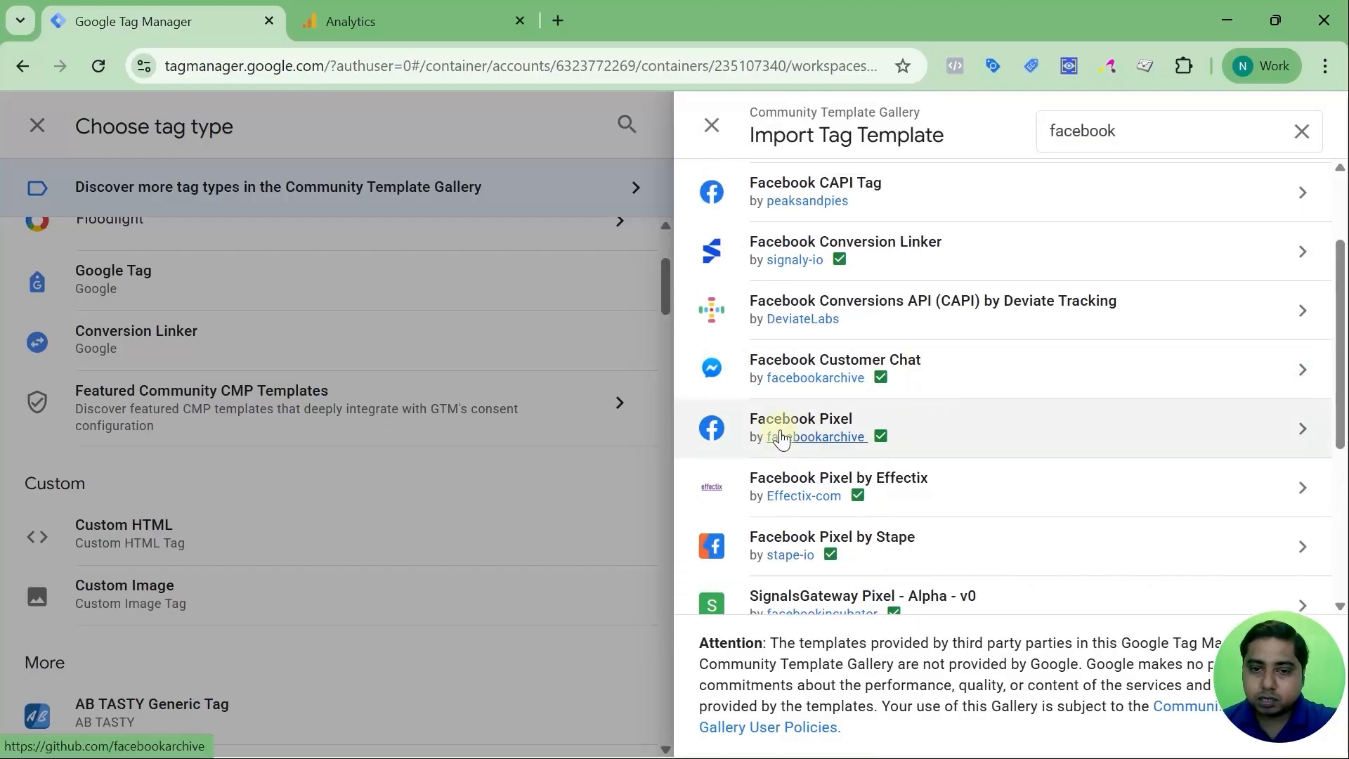
pyautogui.click(930, 422)
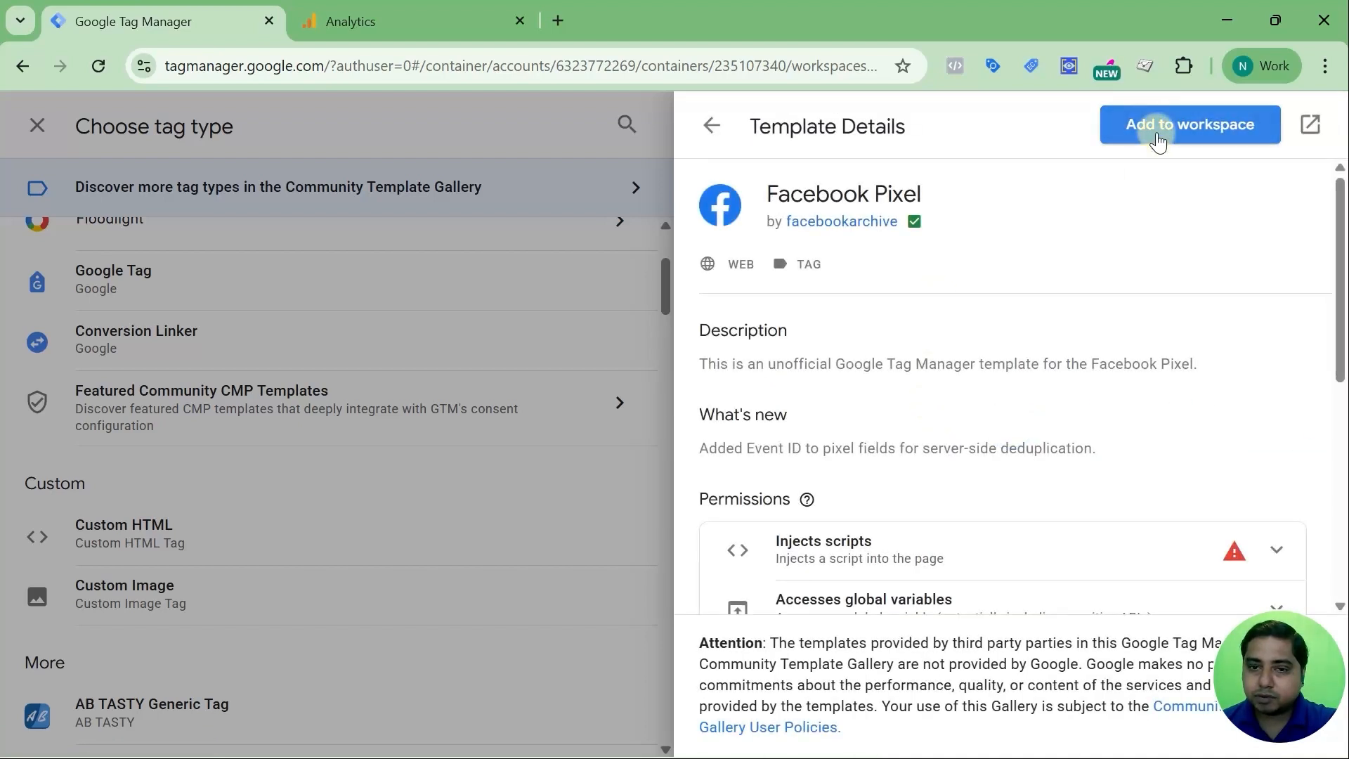
pyautogui.scroll(-5, 1061, 305)
pyautogui.scroll(5, 1063, 309)
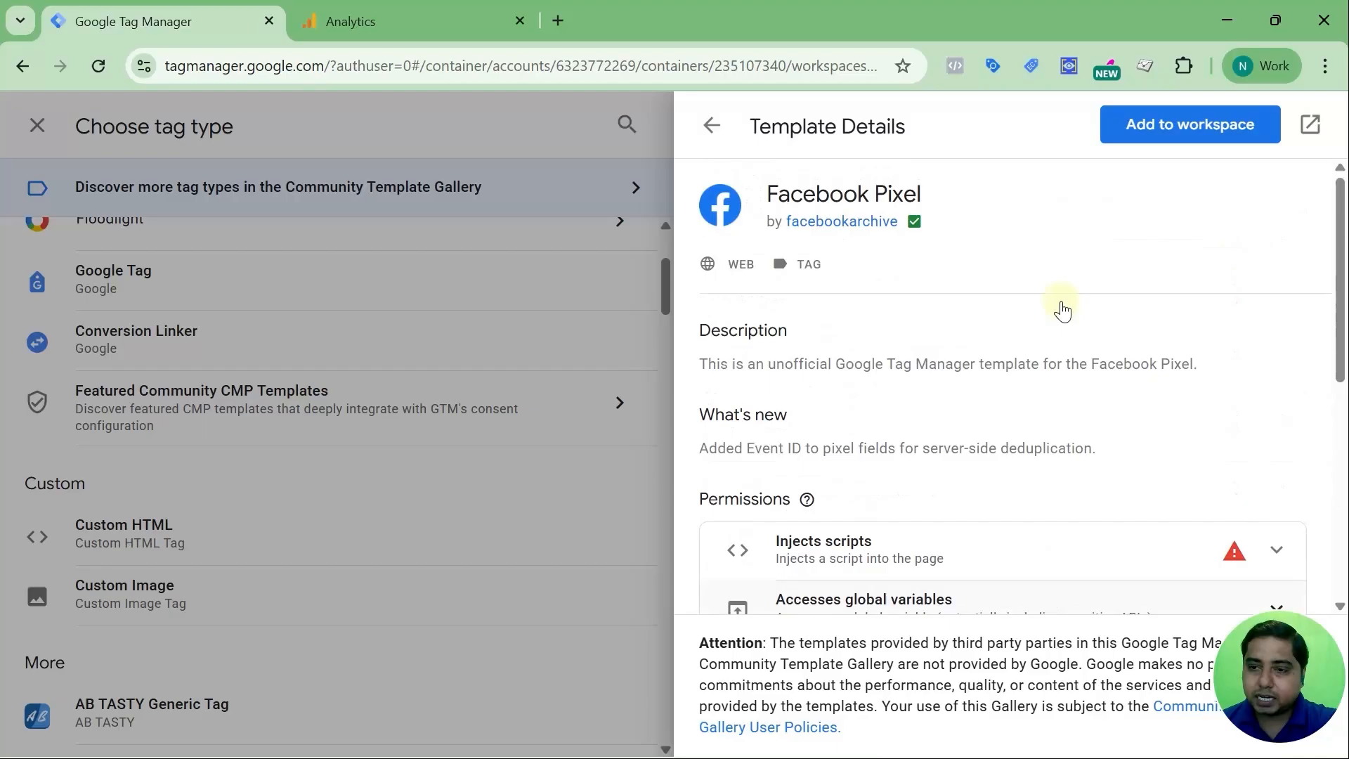
pyautogui.scroll(-4, 1094, 285)
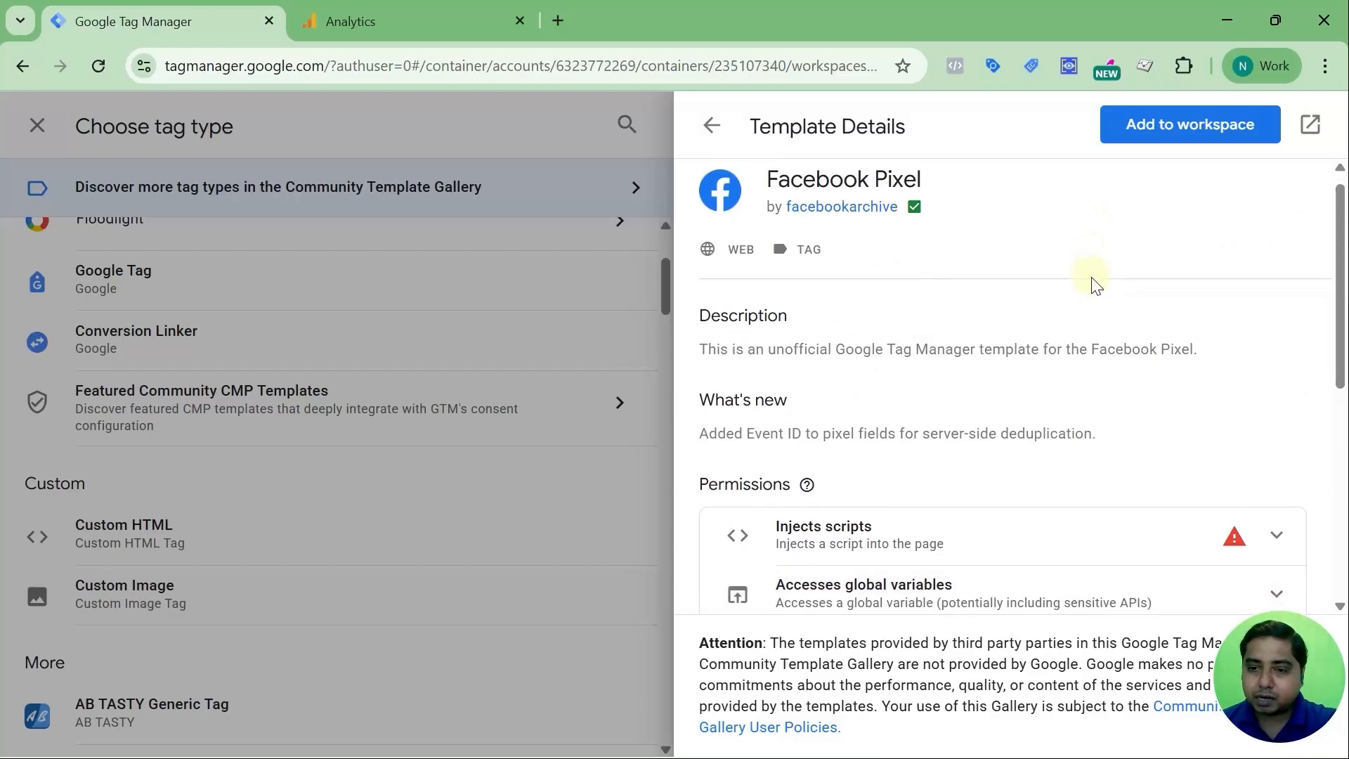
pyautogui.scroll(4, 1091, 286)
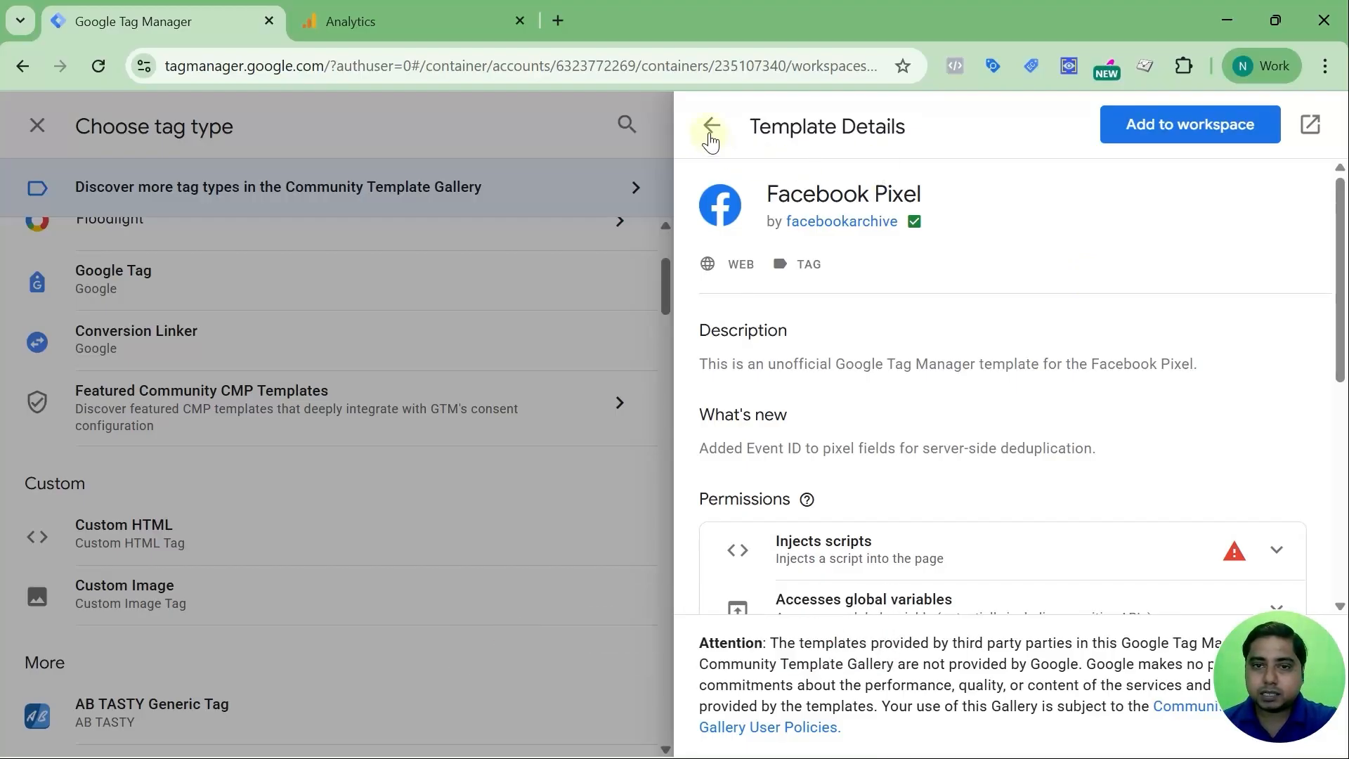
# Return to the search results without adding it, then close the gallery, tag type list and tag editor
pyautogui.click(711, 128)
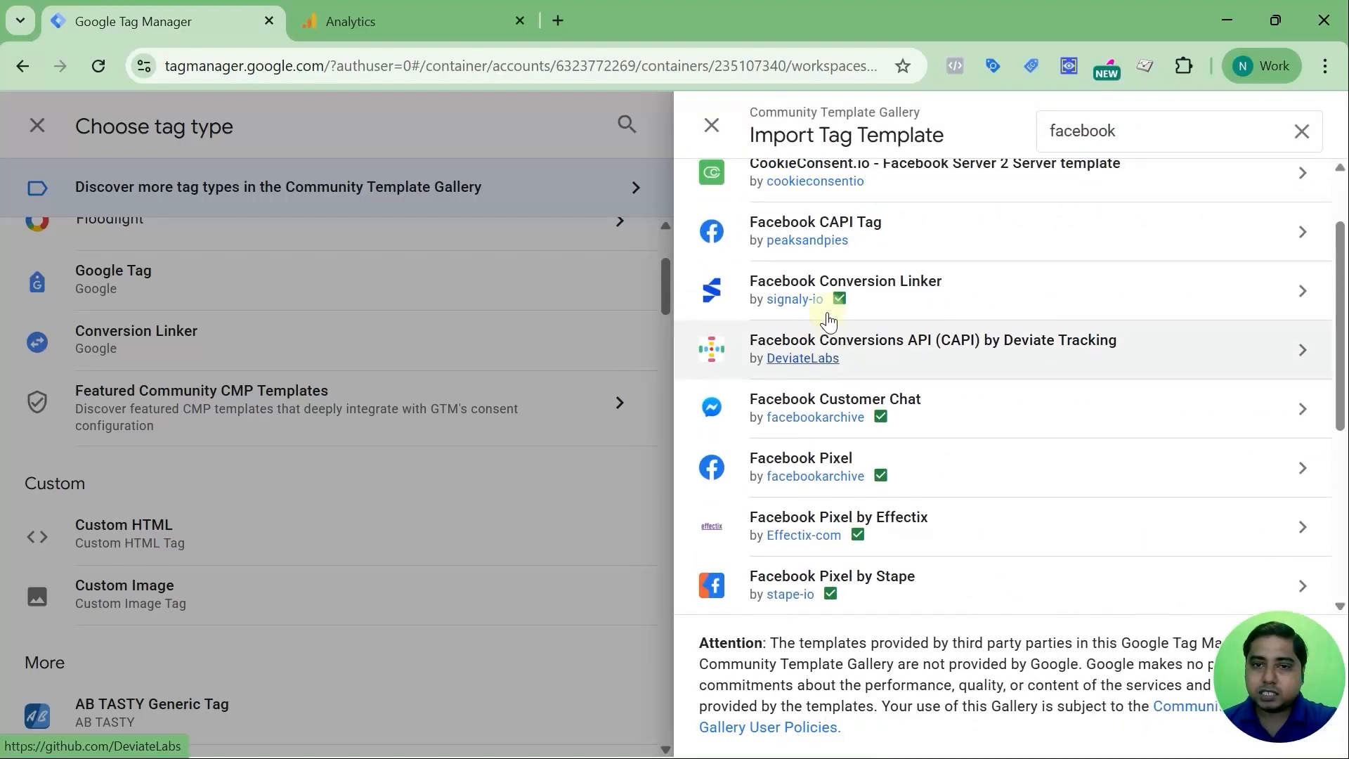
pyautogui.scroll(2, 828, 320)
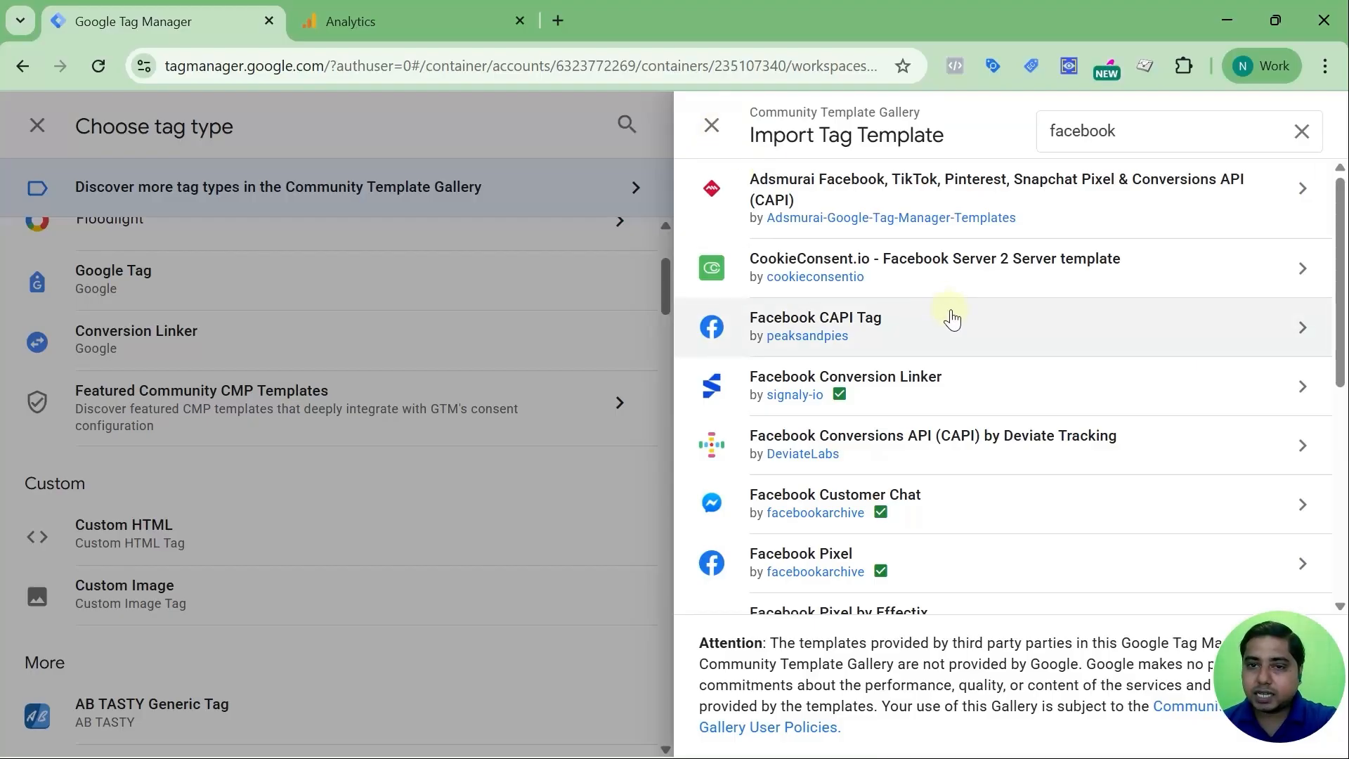
pyautogui.scroll(-3, 953, 319)
pyautogui.scroll(3, 952, 319)
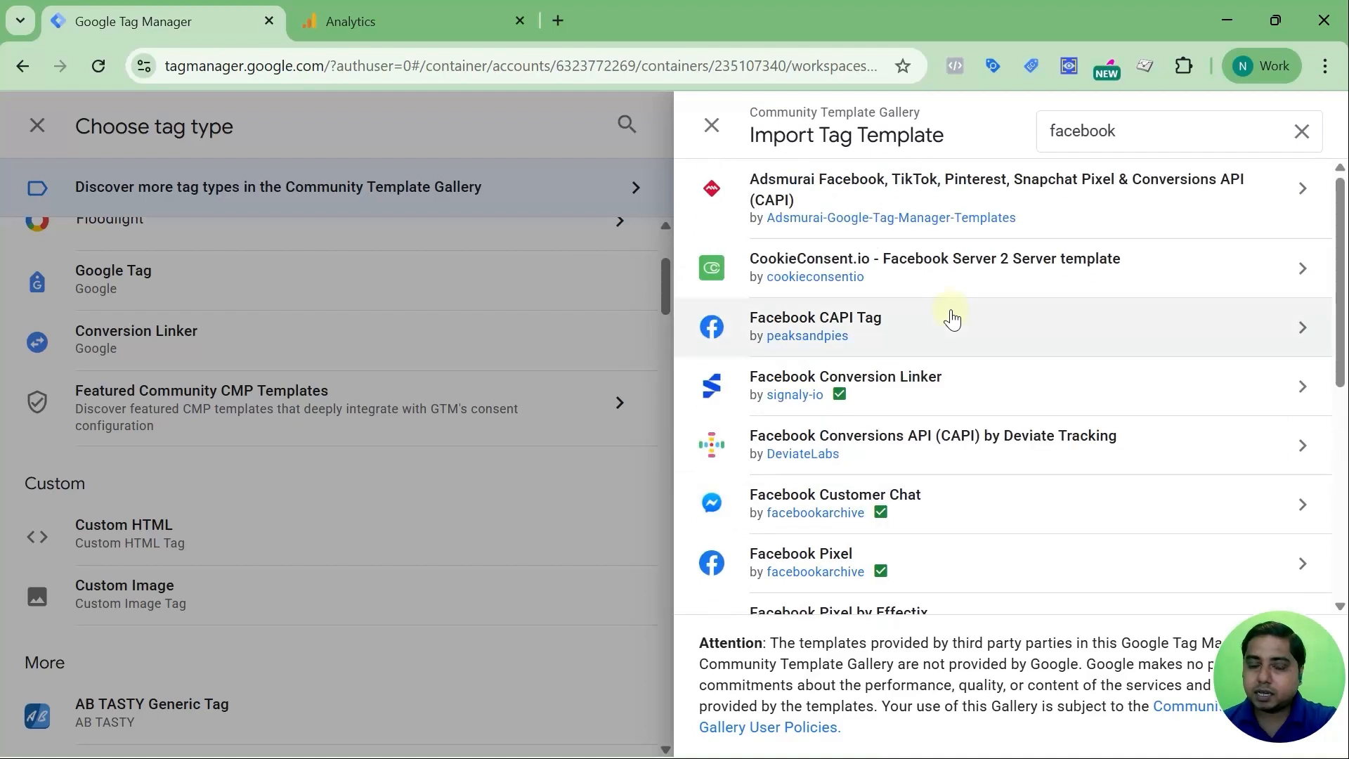
pyautogui.scroll(-5, 946, 302)
pyautogui.scroll(5, 921, 281)
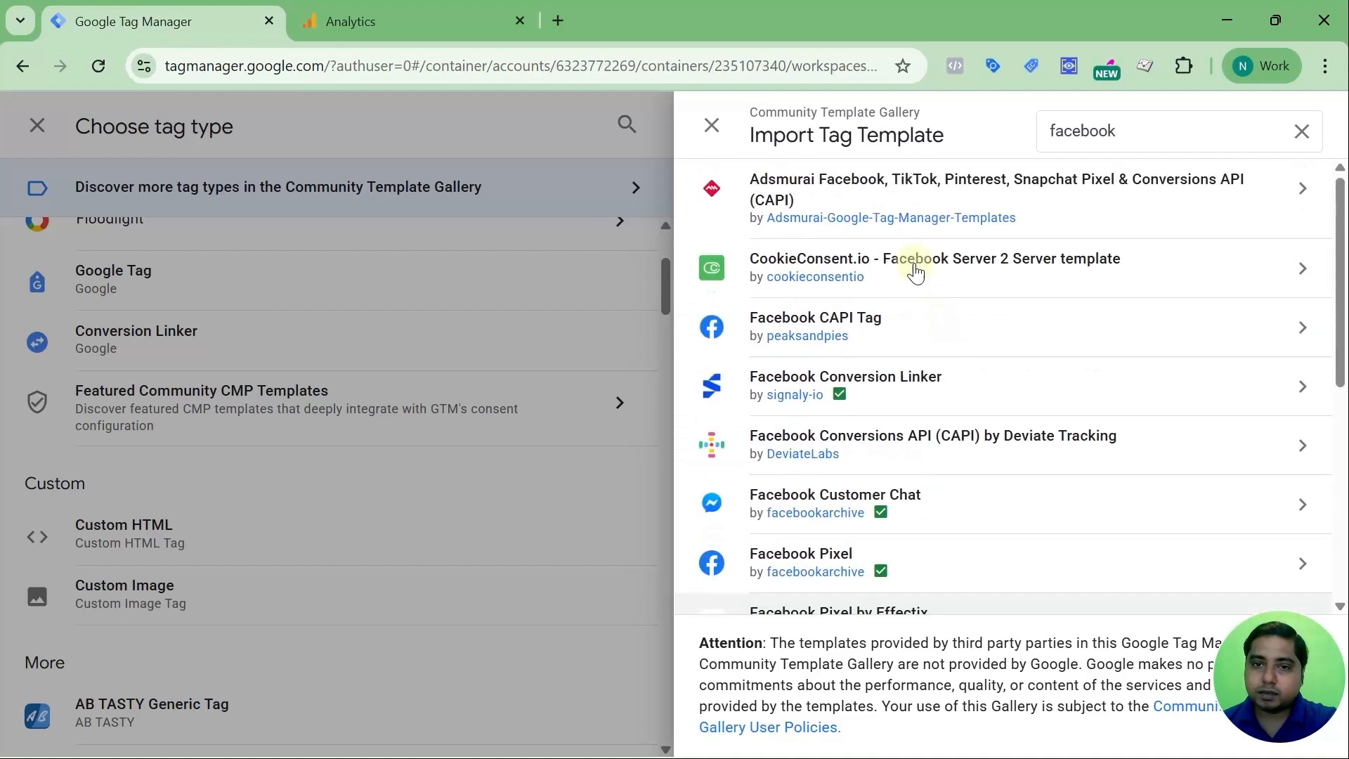
pyautogui.click(712, 126)
pyautogui.click(712, 126)
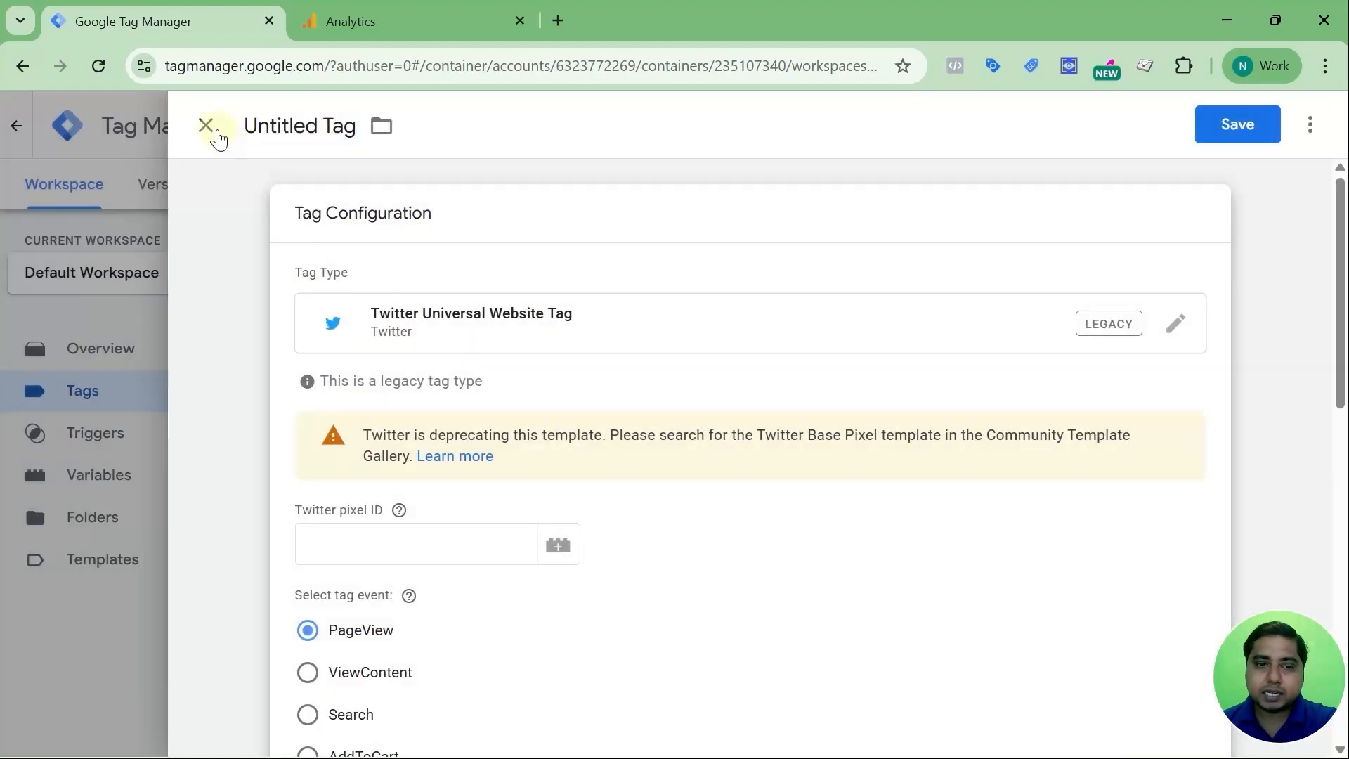
pyautogui.click(206, 127)
# Discard the unsaved Twitter tag and start a new trigger from the empty Triggers page
pyautogui.click(808, 380)
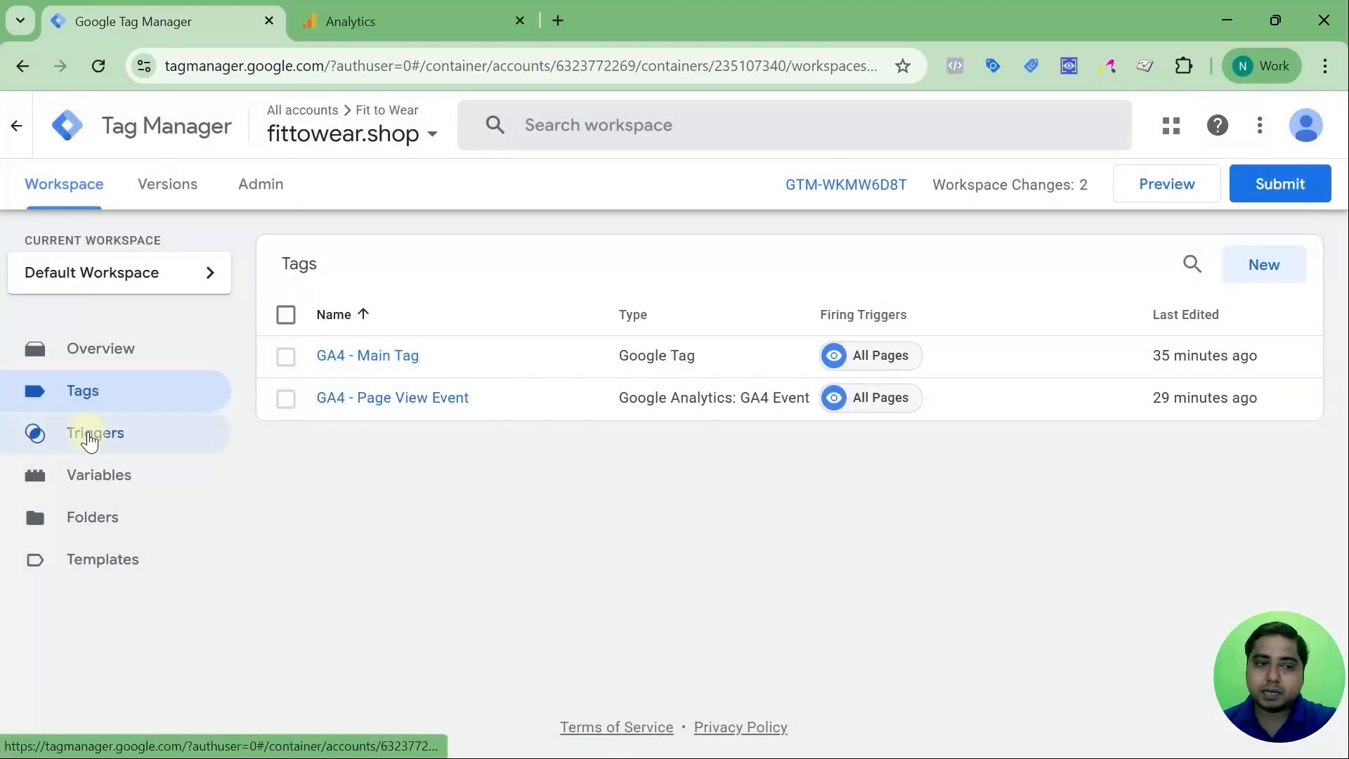
pyautogui.click(92, 434)
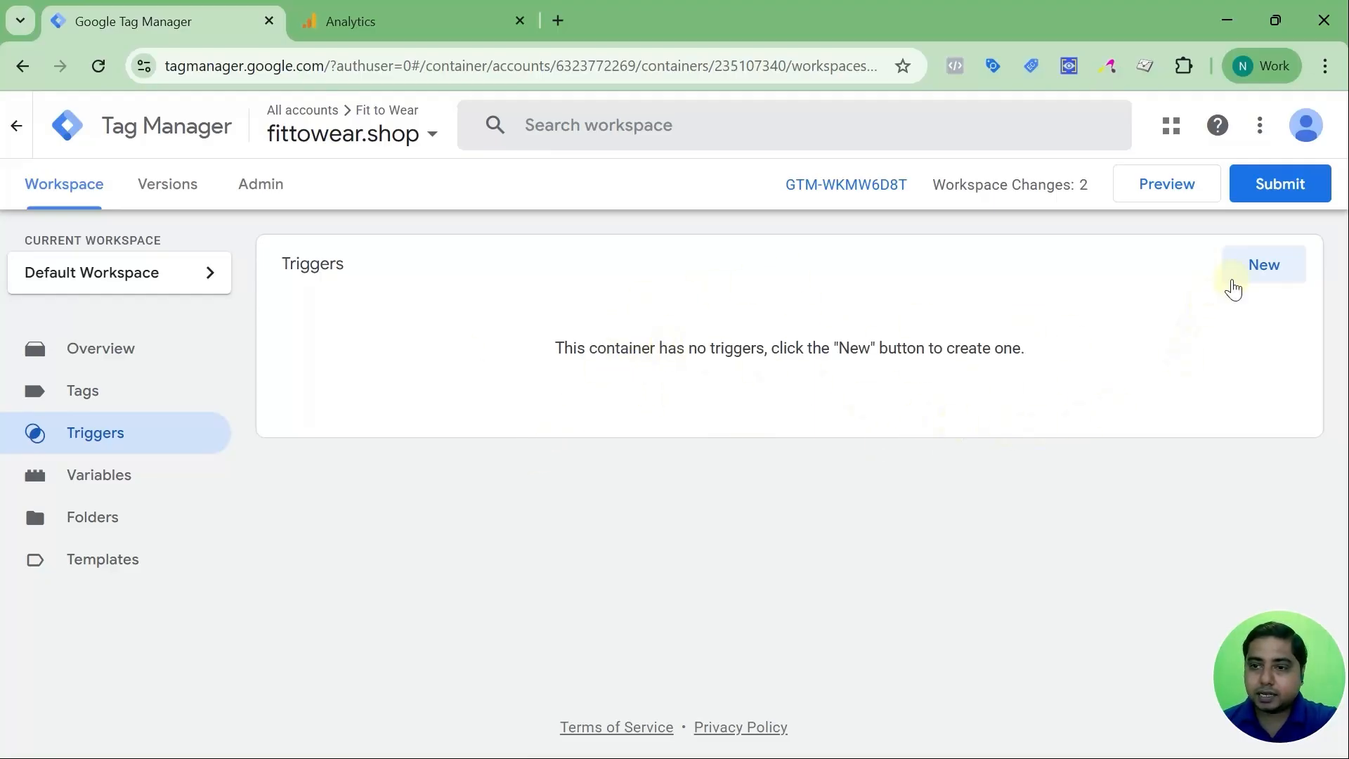
pyautogui.click(1252, 269)
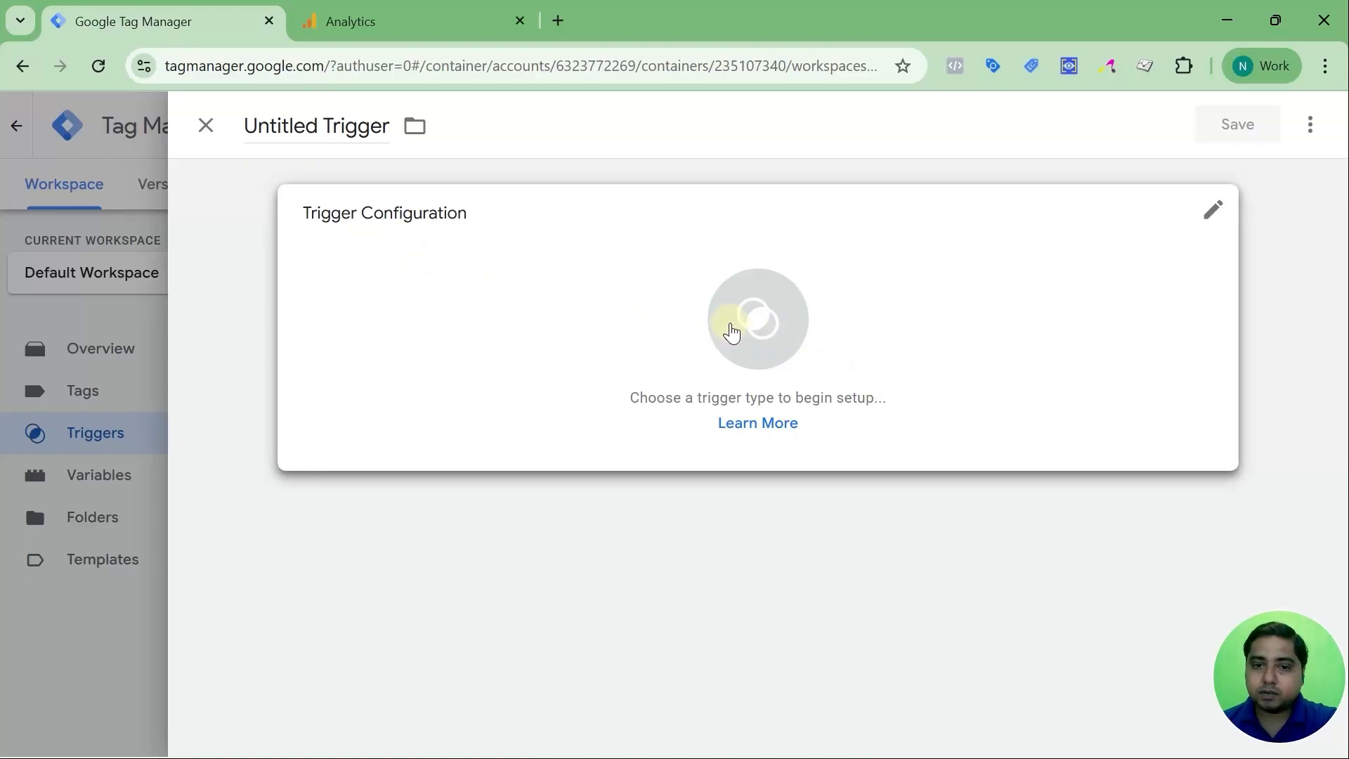
# Scroll through the Choose trigger type list, then dismiss it and close the untitled trigger unsaved
pyautogui.click(1211, 212)
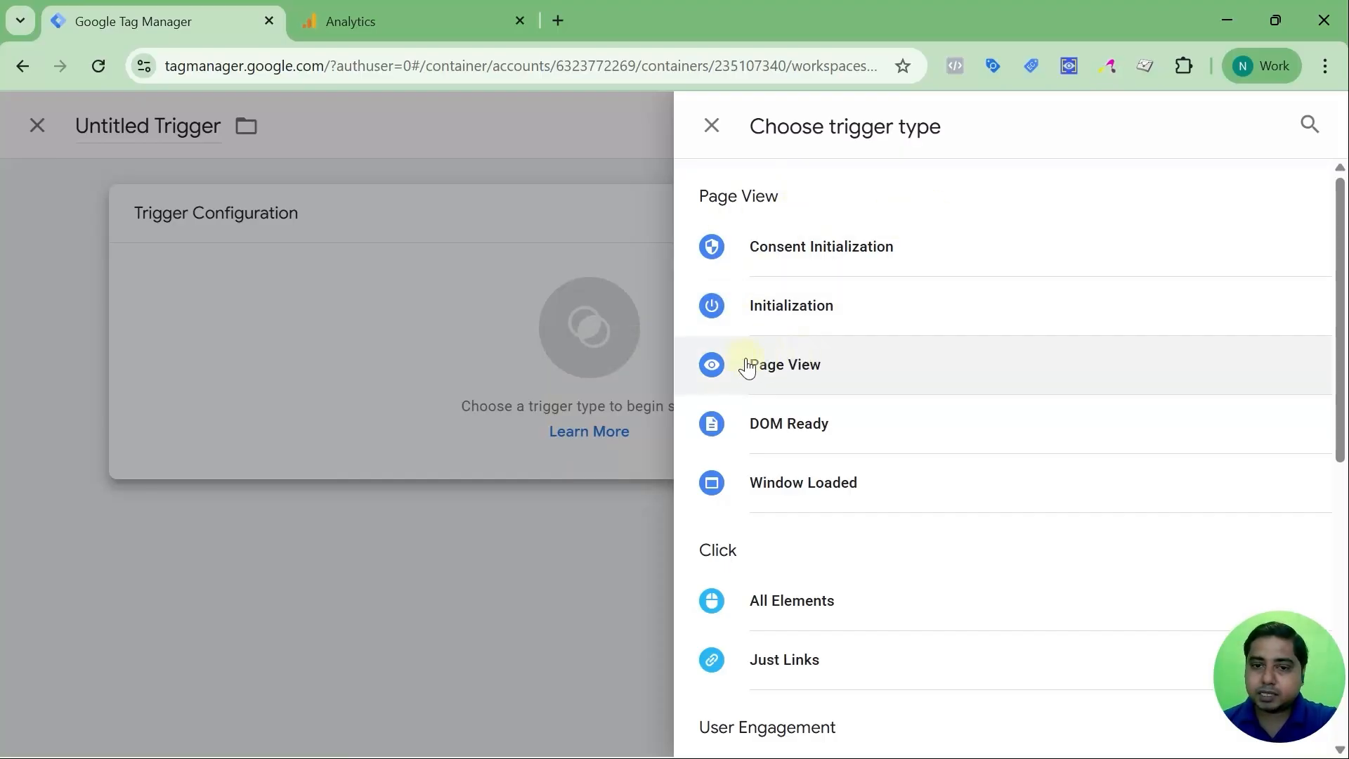
pyautogui.scroll(-3, 815, 394)
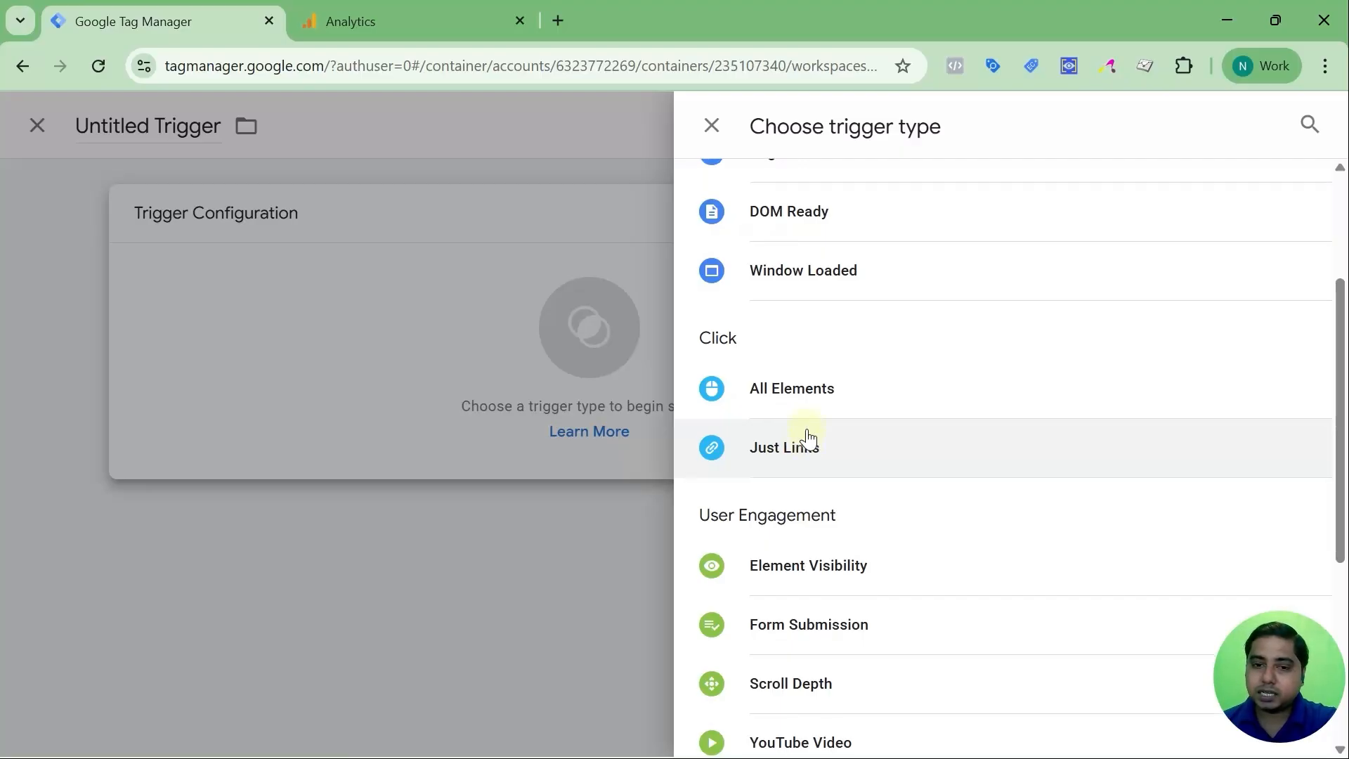
pyautogui.scroll(-2, 829, 429)
pyautogui.scroll(-2, 858, 419)
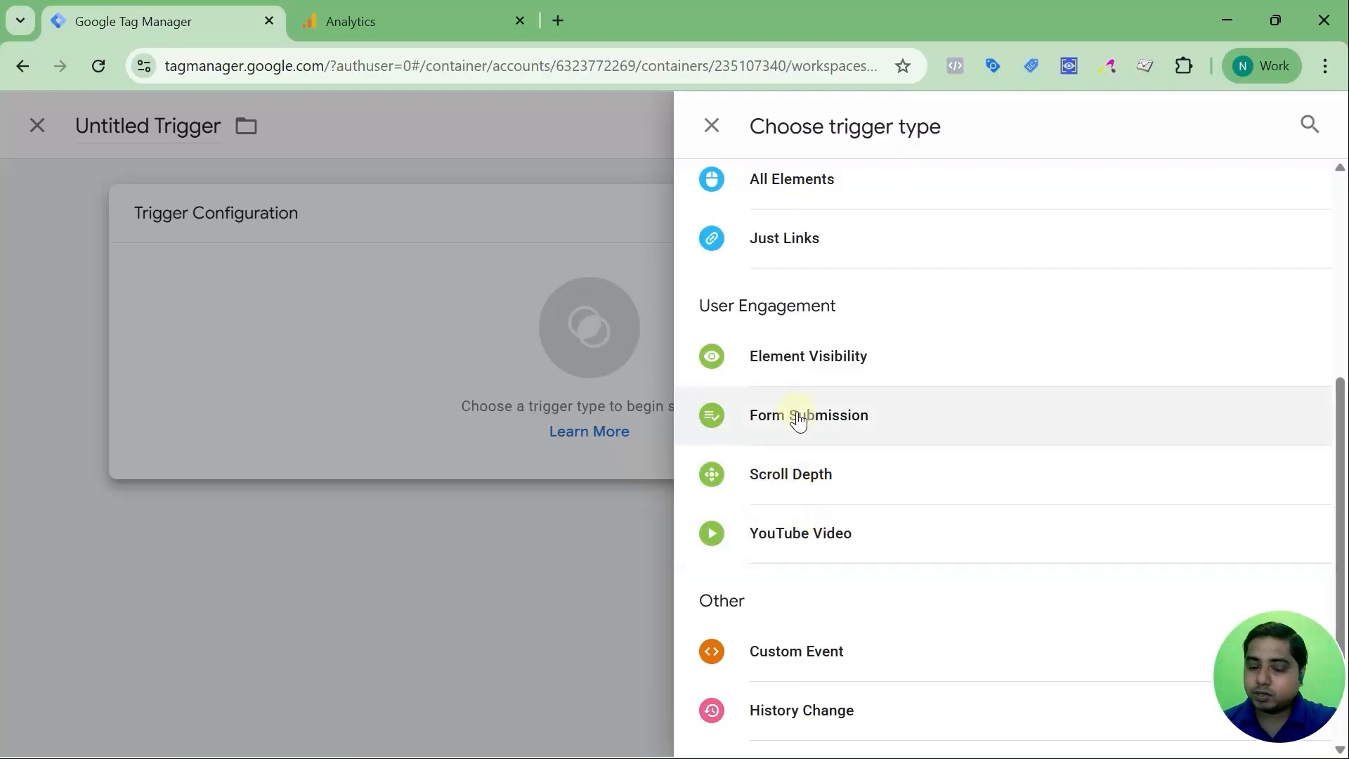
pyautogui.scroll(4, 798, 415)
pyautogui.scroll(1, 796, 416)
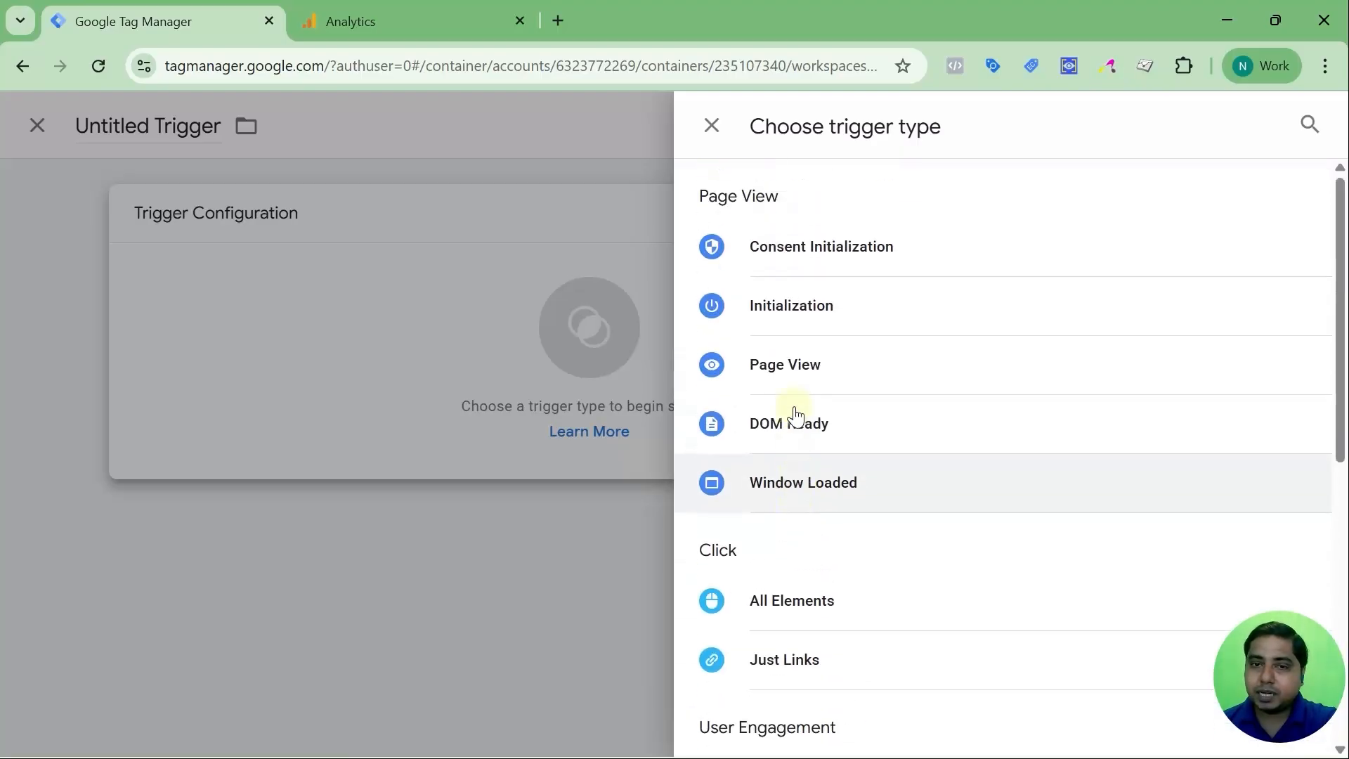
pyautogui.scroll(-3, 795, 416)
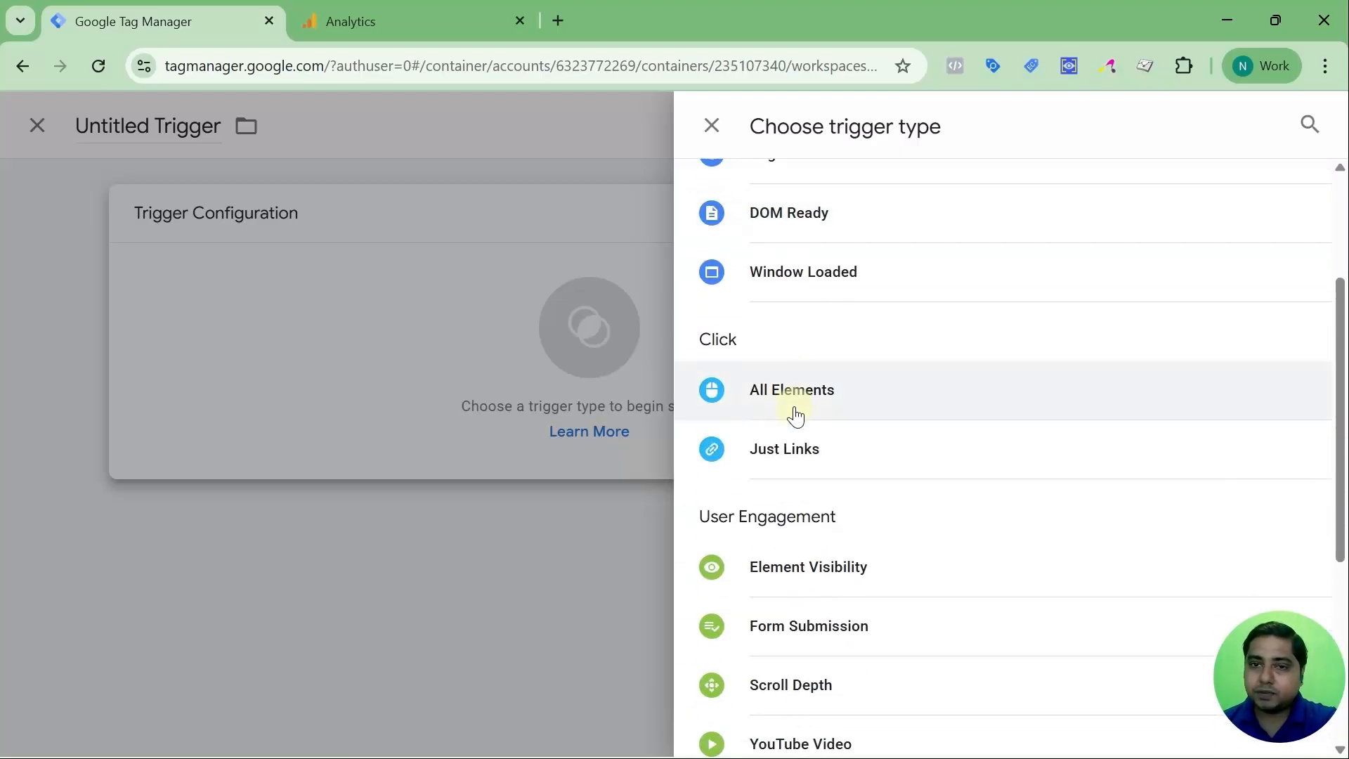
pyautogui.scroll(-5, 796, 416)
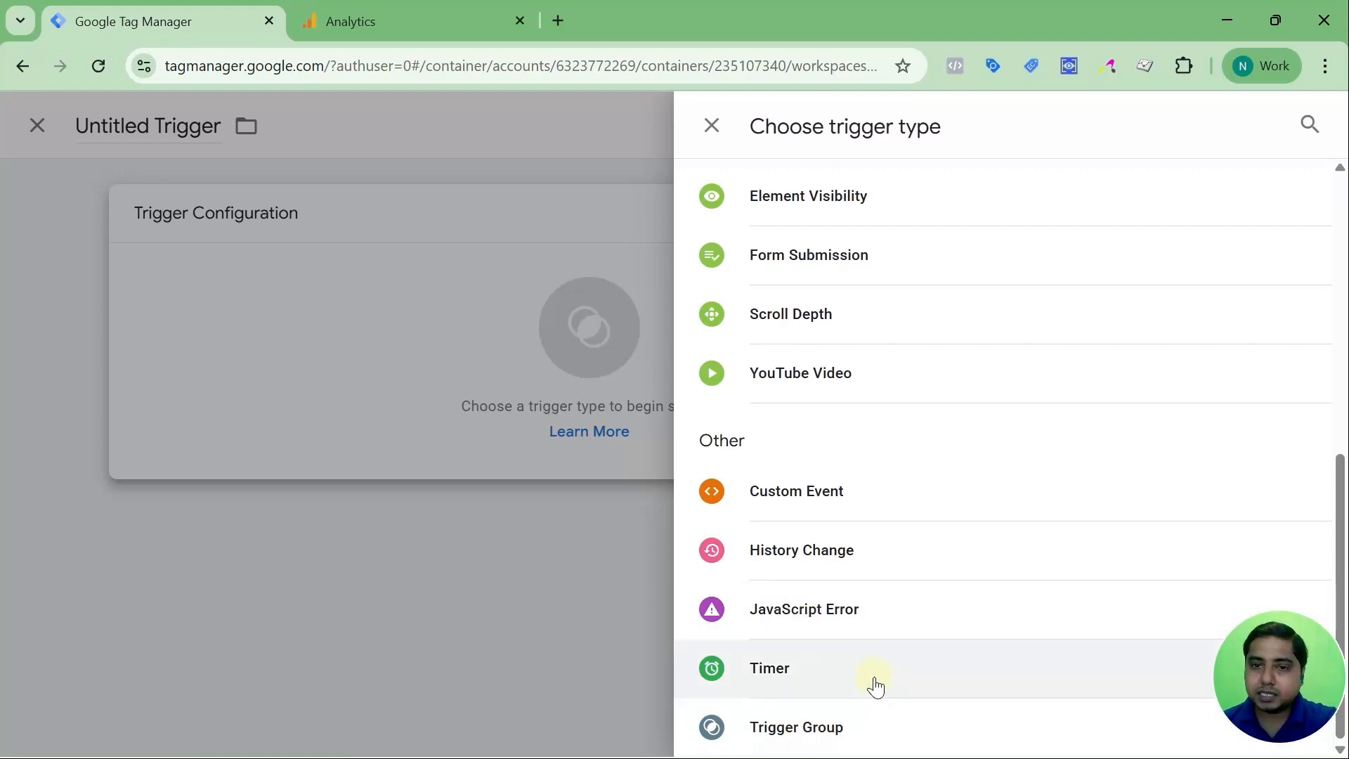
pyautogui.scroll(8, 798, 620)
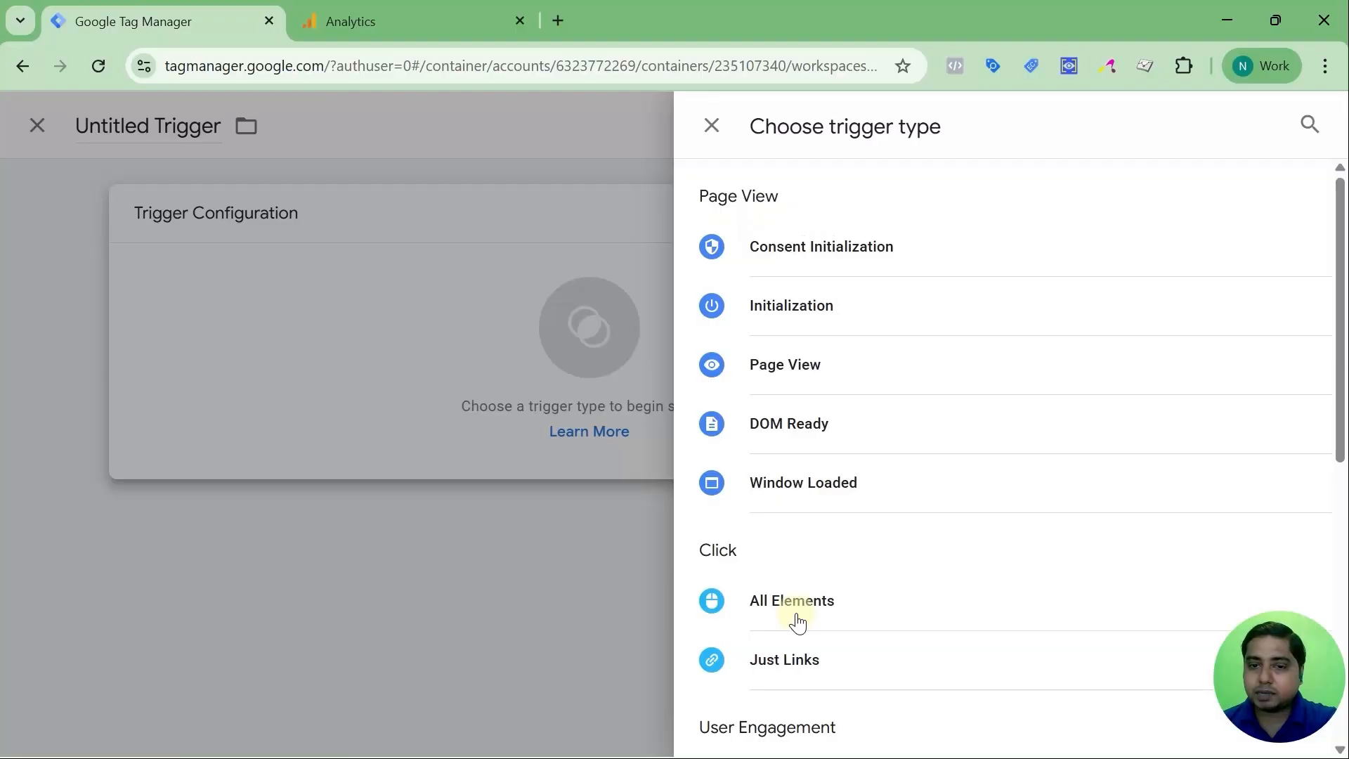
pyautogui.scroll(-3, 797, 623)
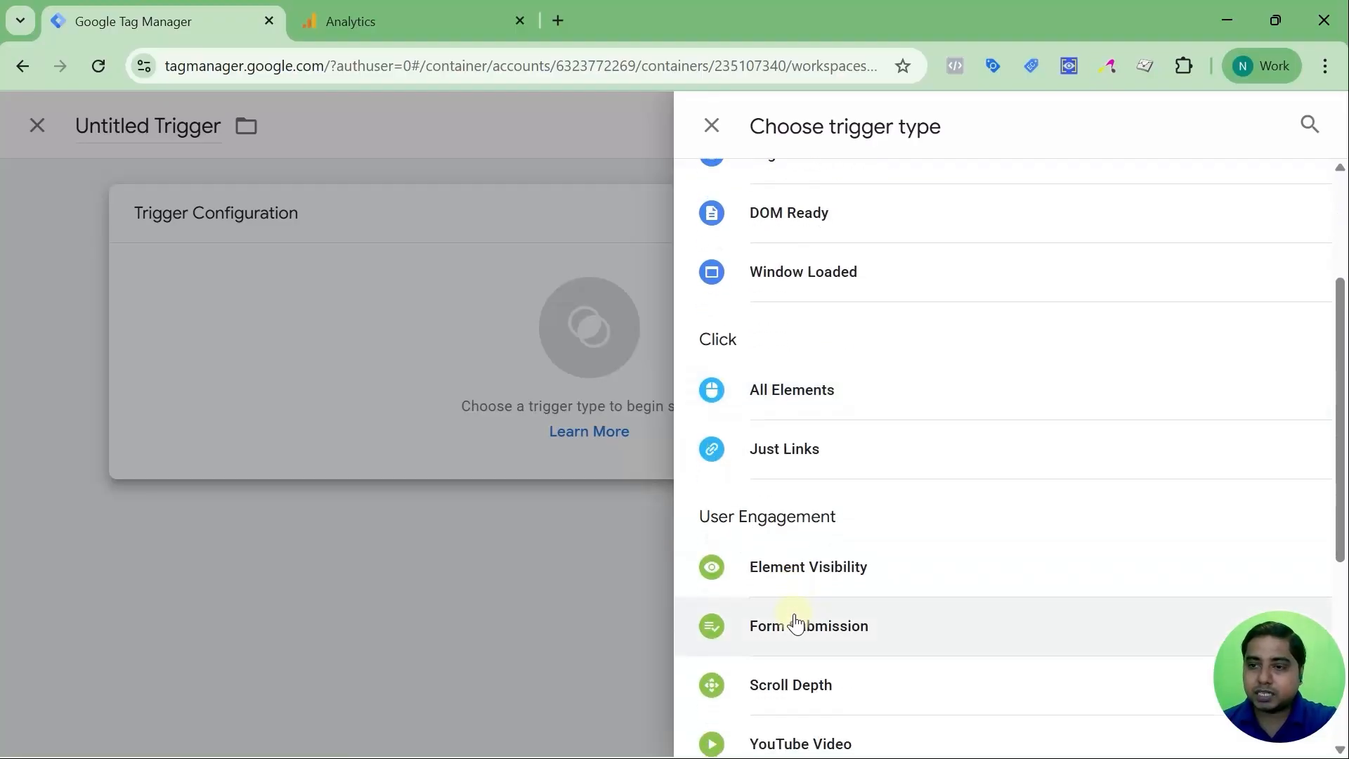
pyautogui.scroll(-3, 797, 623)
pyautogui.scroll(3, 796, 622)
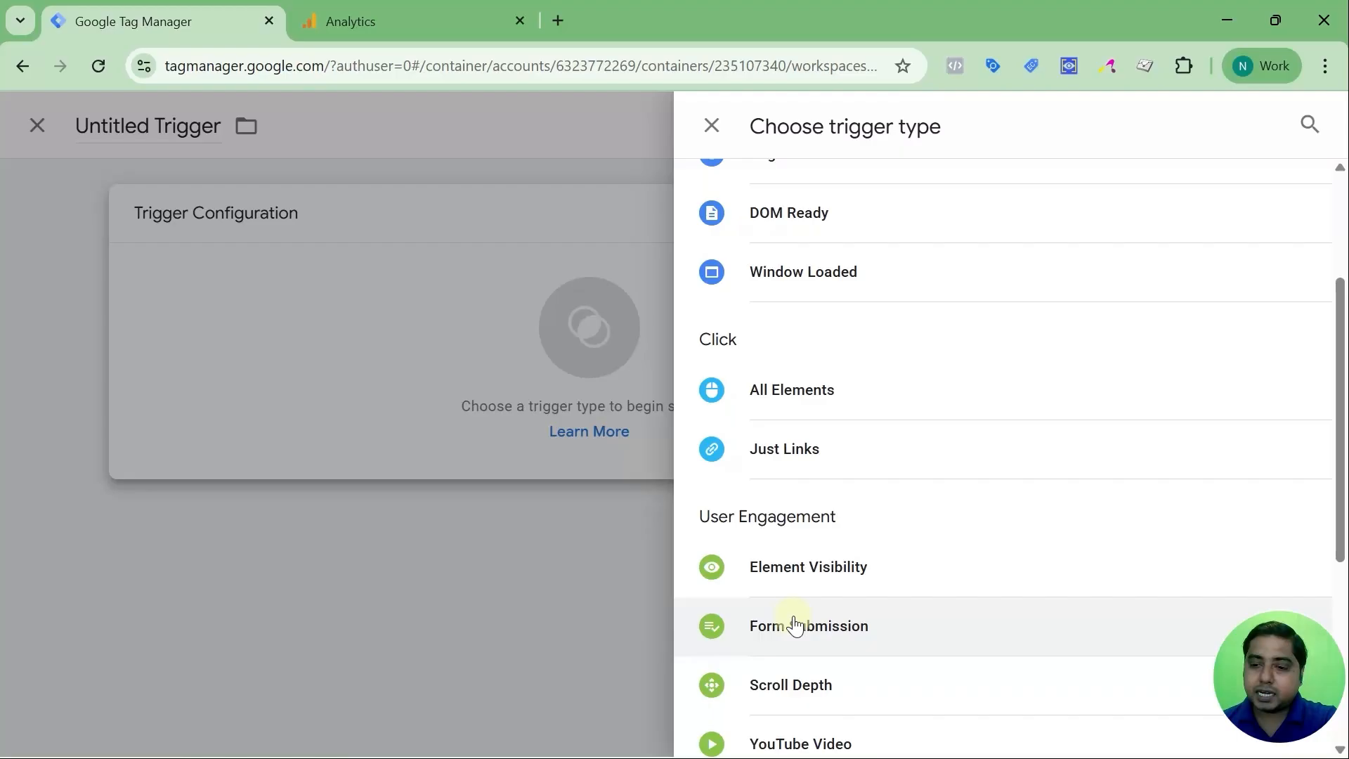
pyautogui.scroll(3, 796, 622)
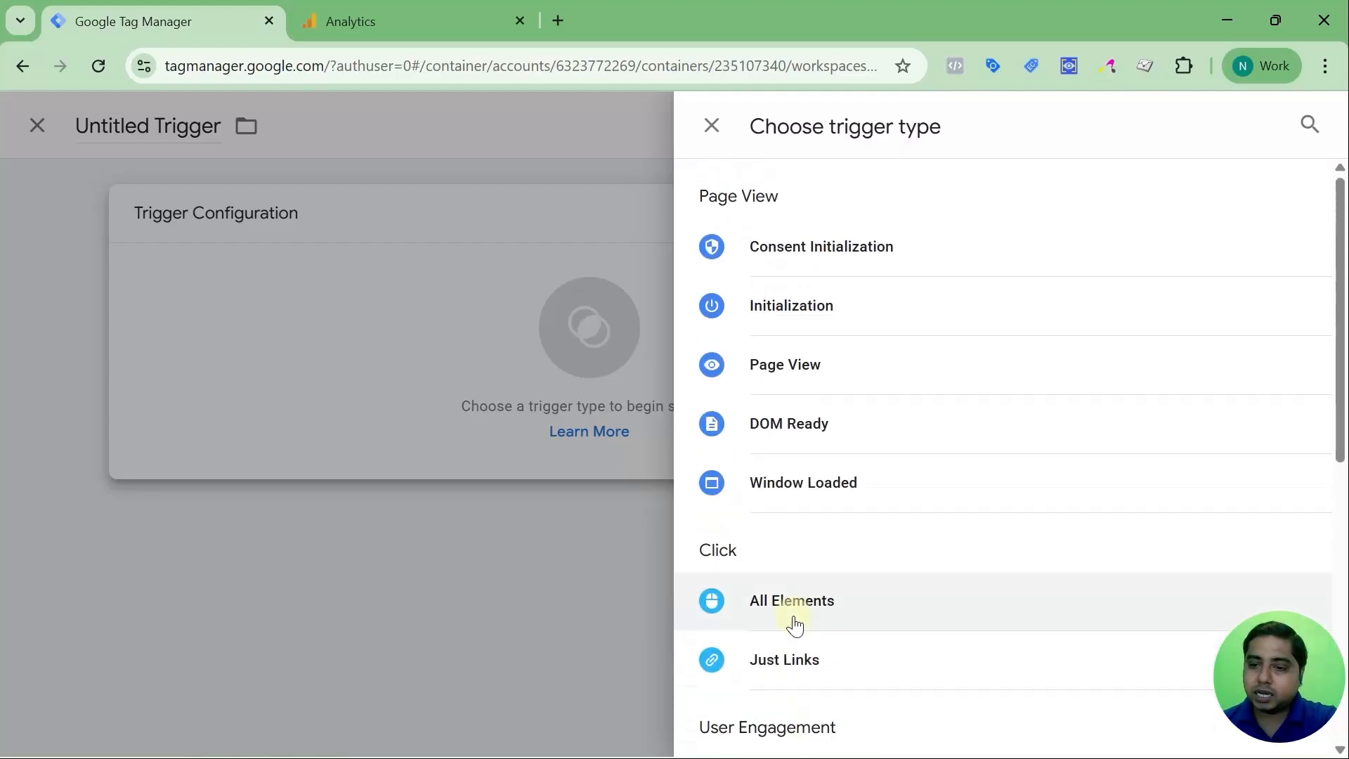
pyautogui.click(719, 136)
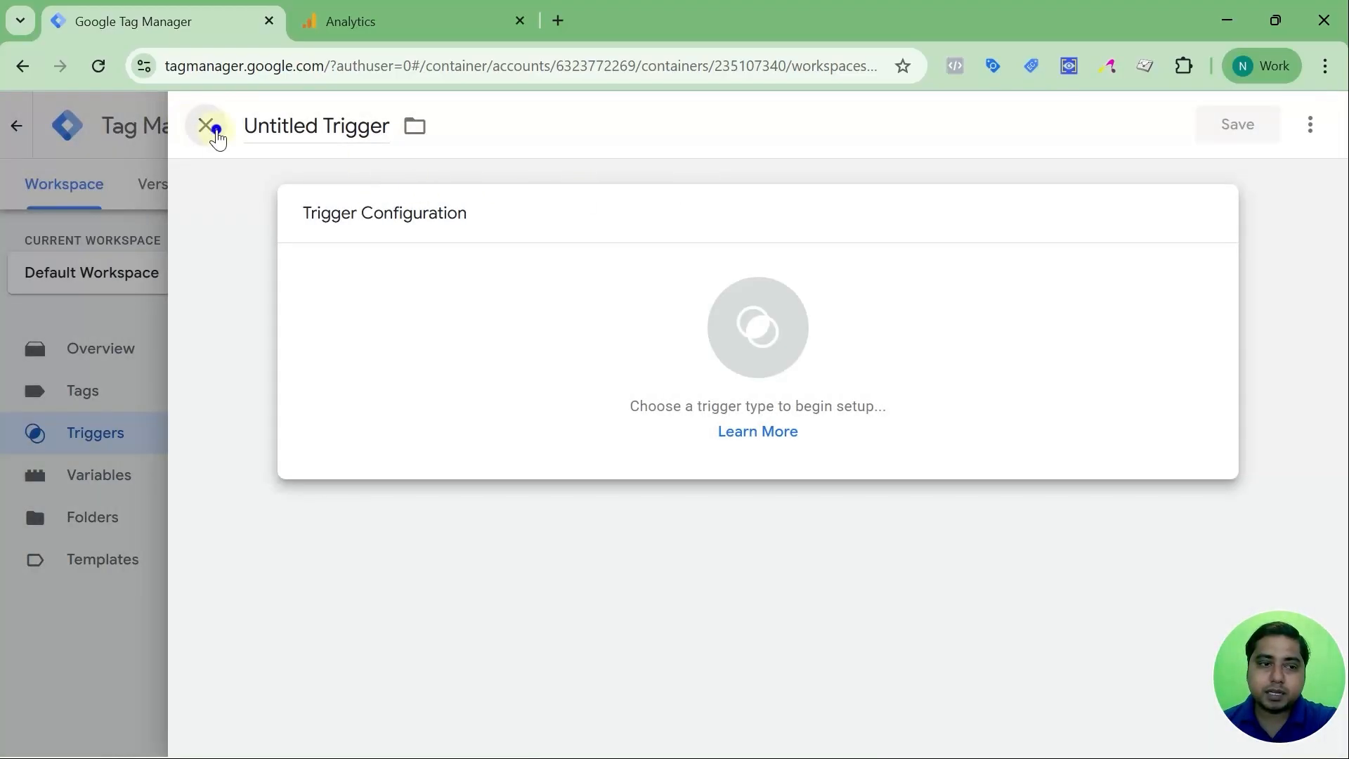
pyautogui.click(206, 126)
# Open the Variables page and highlight the Built-In and User-Defined Variables headings
pyautogui.click(118, 483)
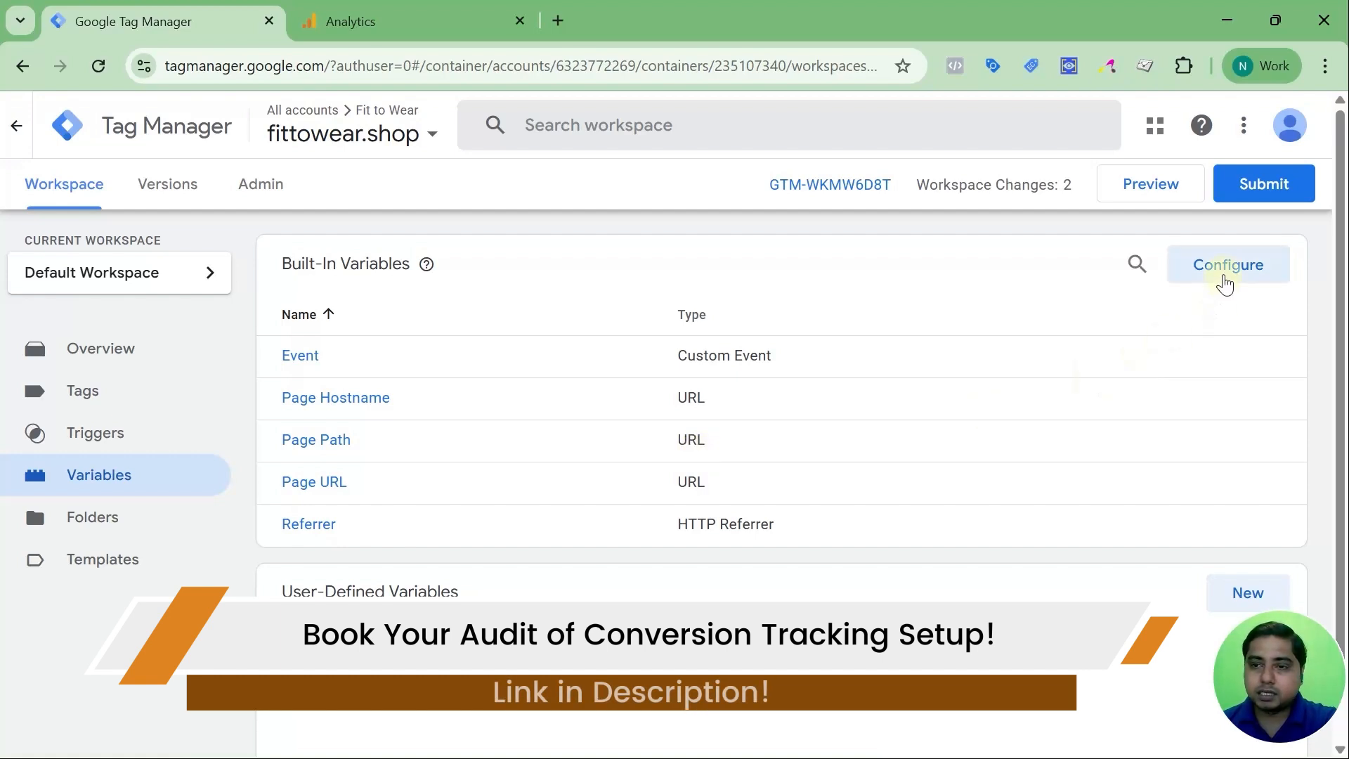
pyautogui.scroll(-1, 571, 392)
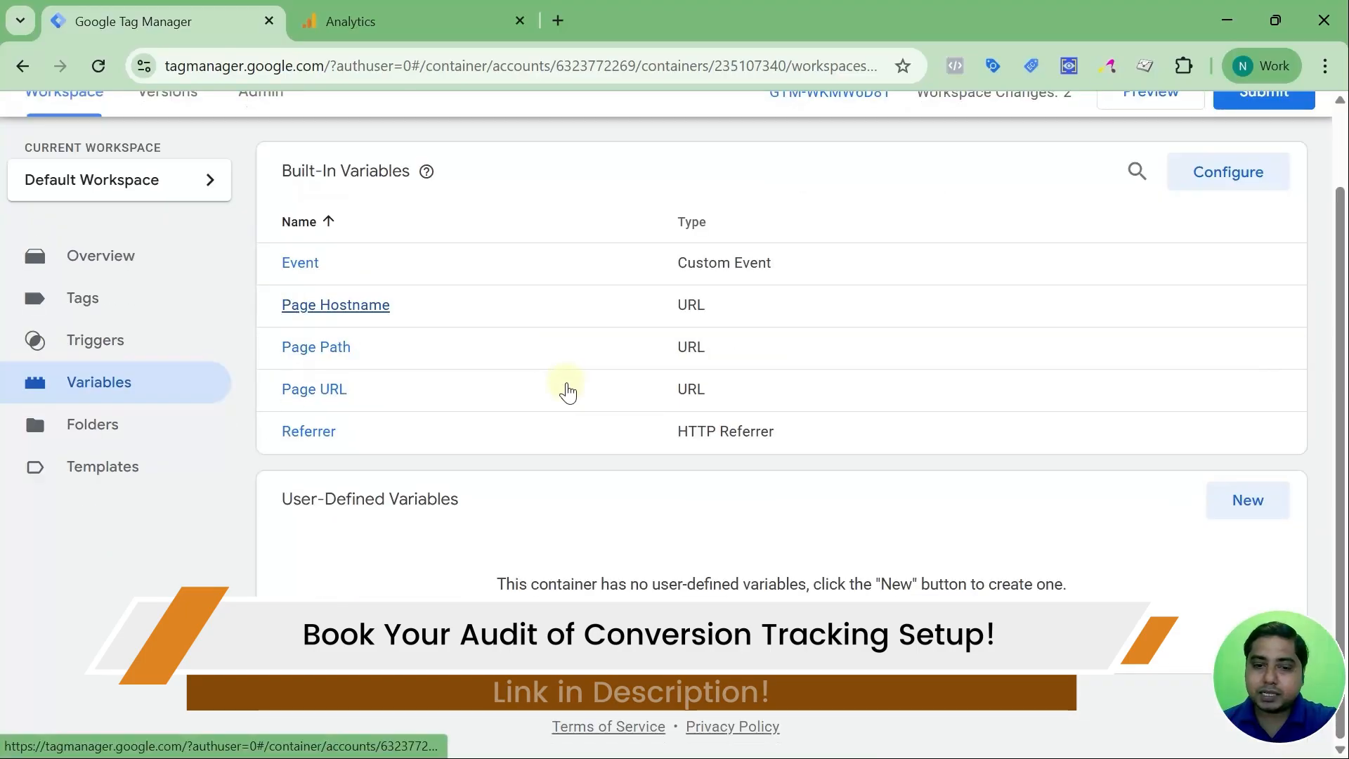
pyautogui.scroll(1, 563, 389)
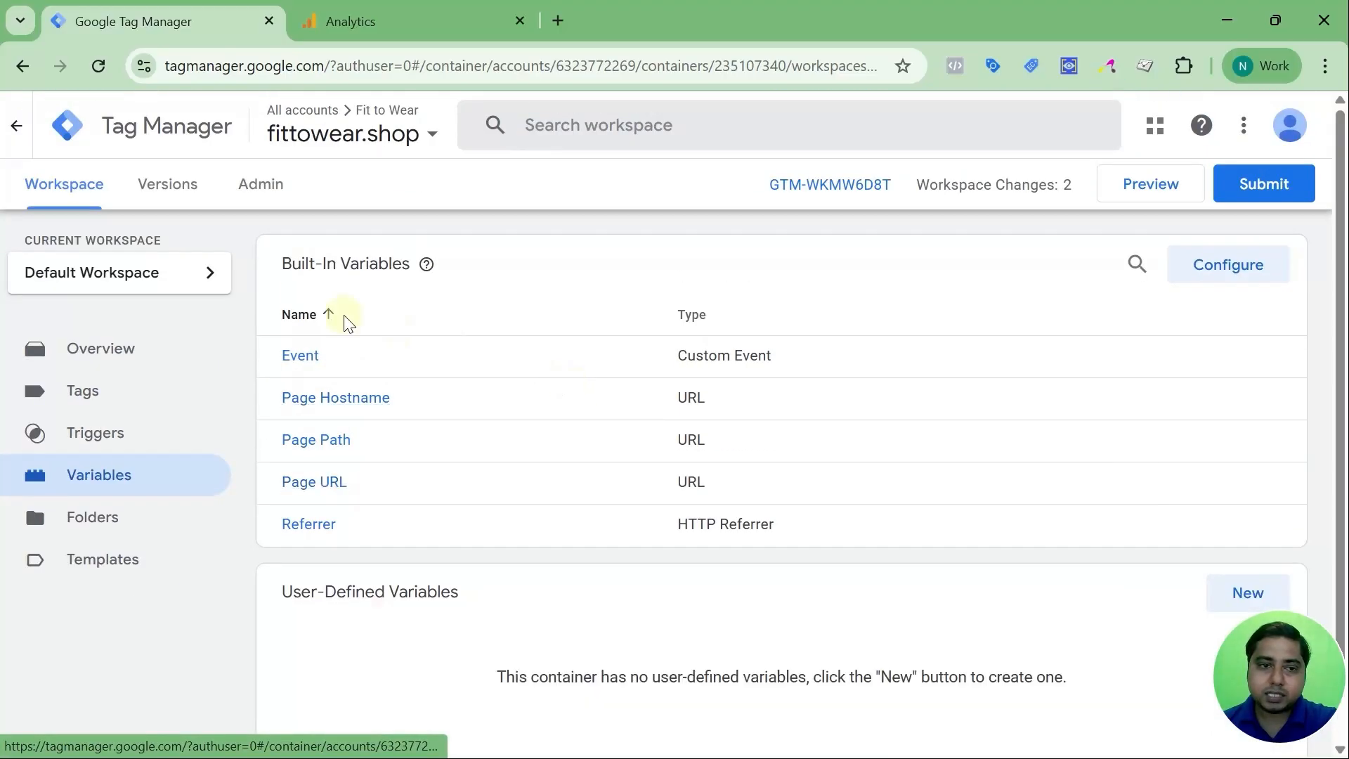
pyautogui.moveTo(294, 277); pyautogui.dragTo(422, 277)
pyautogui.click(295, 274)
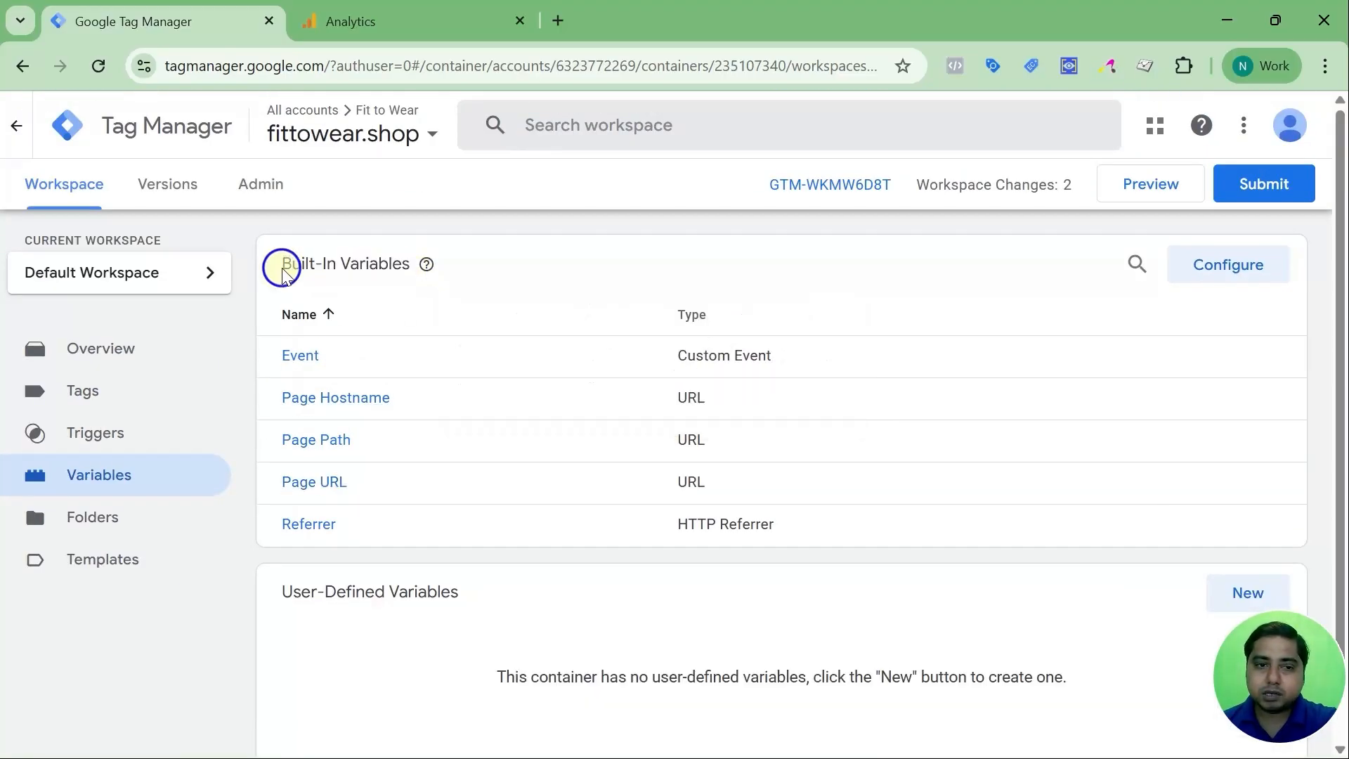
pyautogui.moveTo(281, 603); pyautogui.dragTo(482, 601)
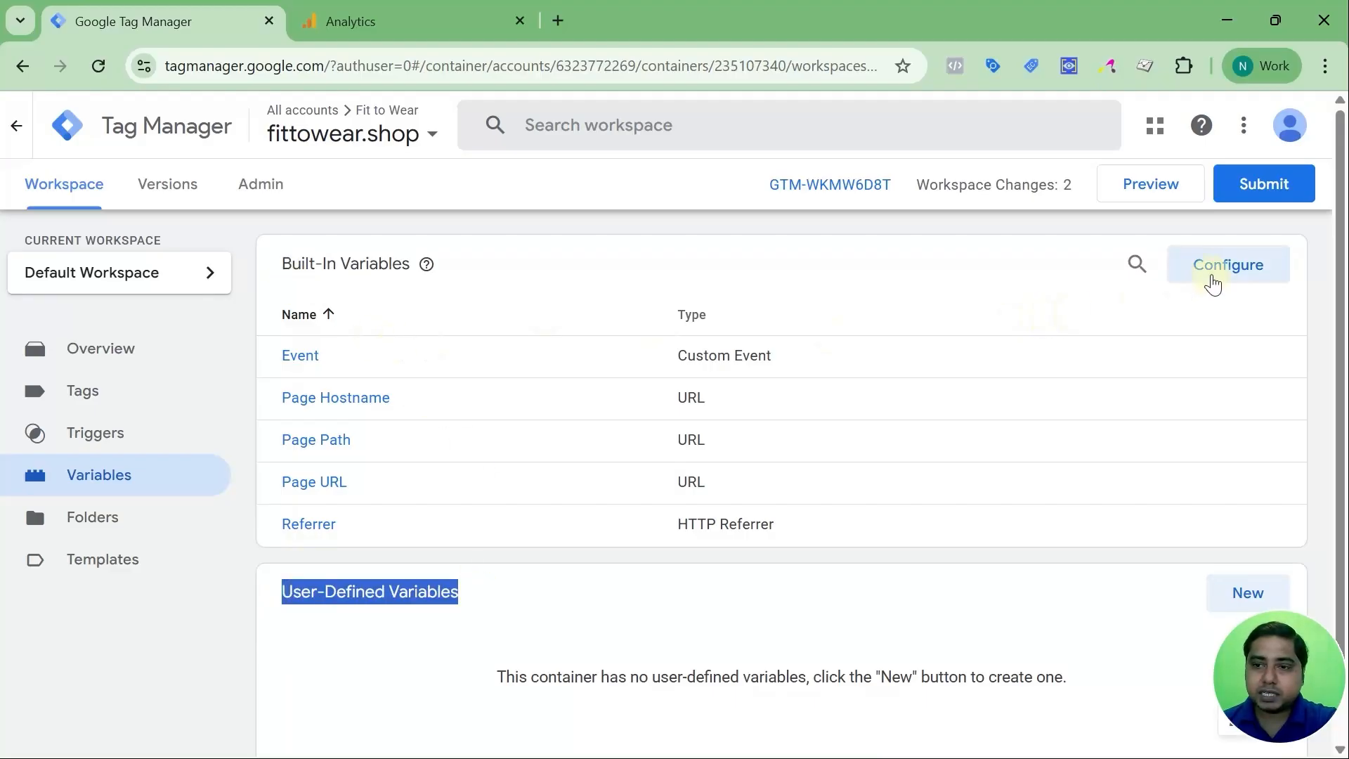
# Open the Configure Built-In Variables panel and scroll through its full checkbox list
pyautogui.click(1210, 267)
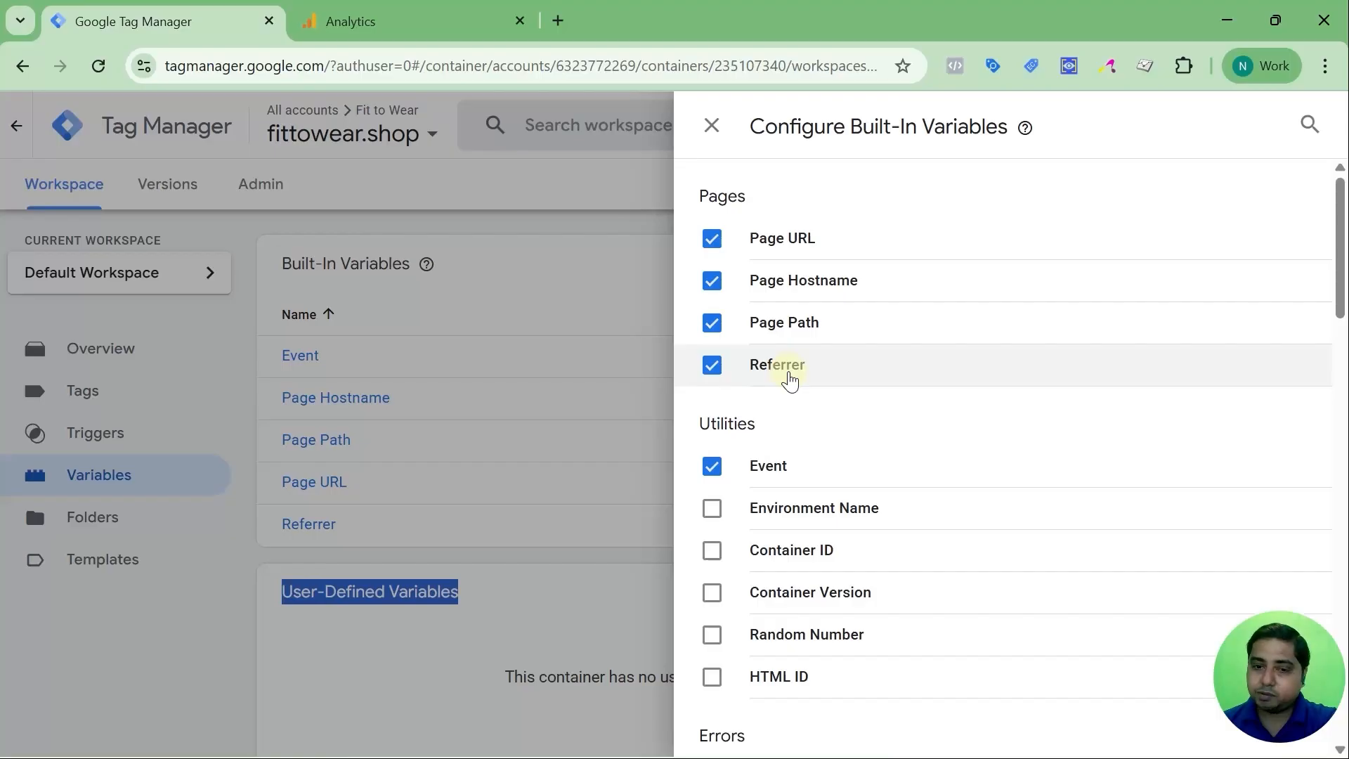
pyautogui.scroll(-1, 773, 351)
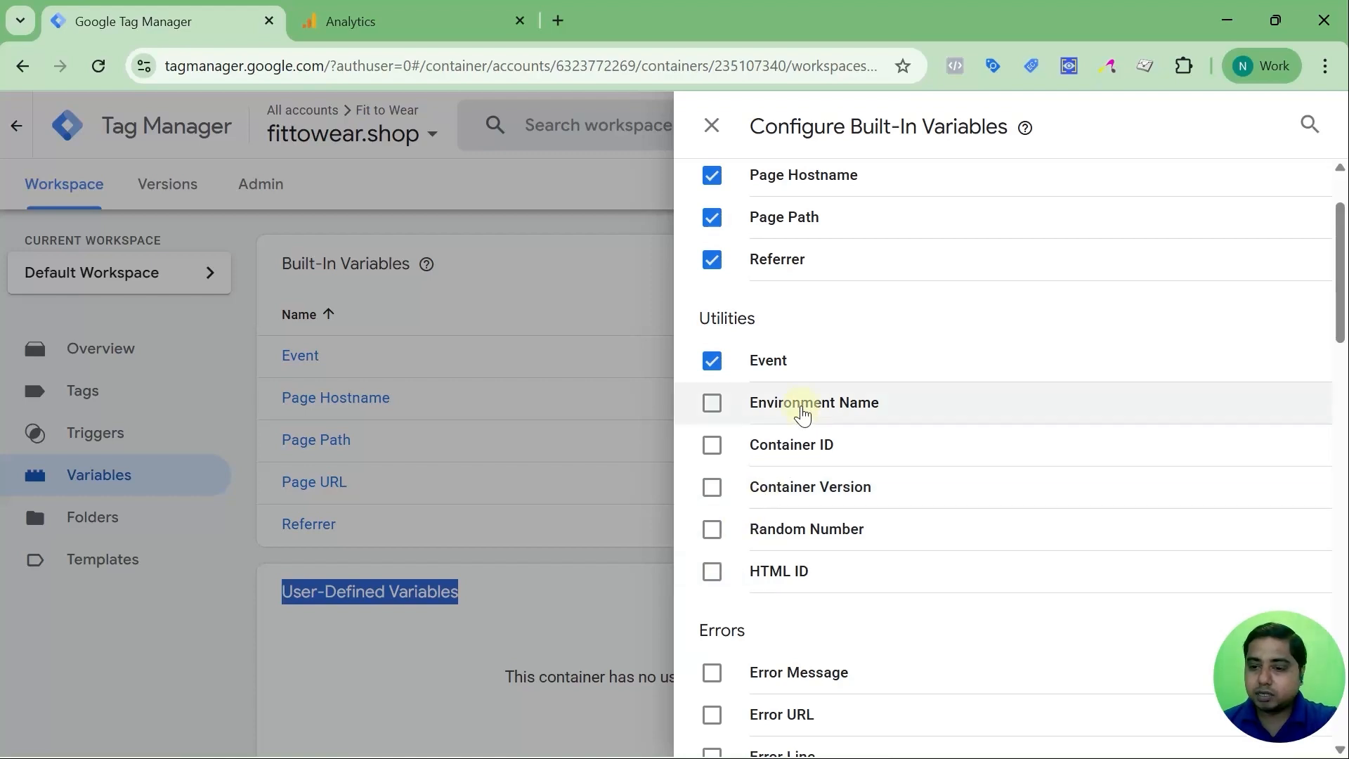
pyautogui.scroll(-3, 803, 415)
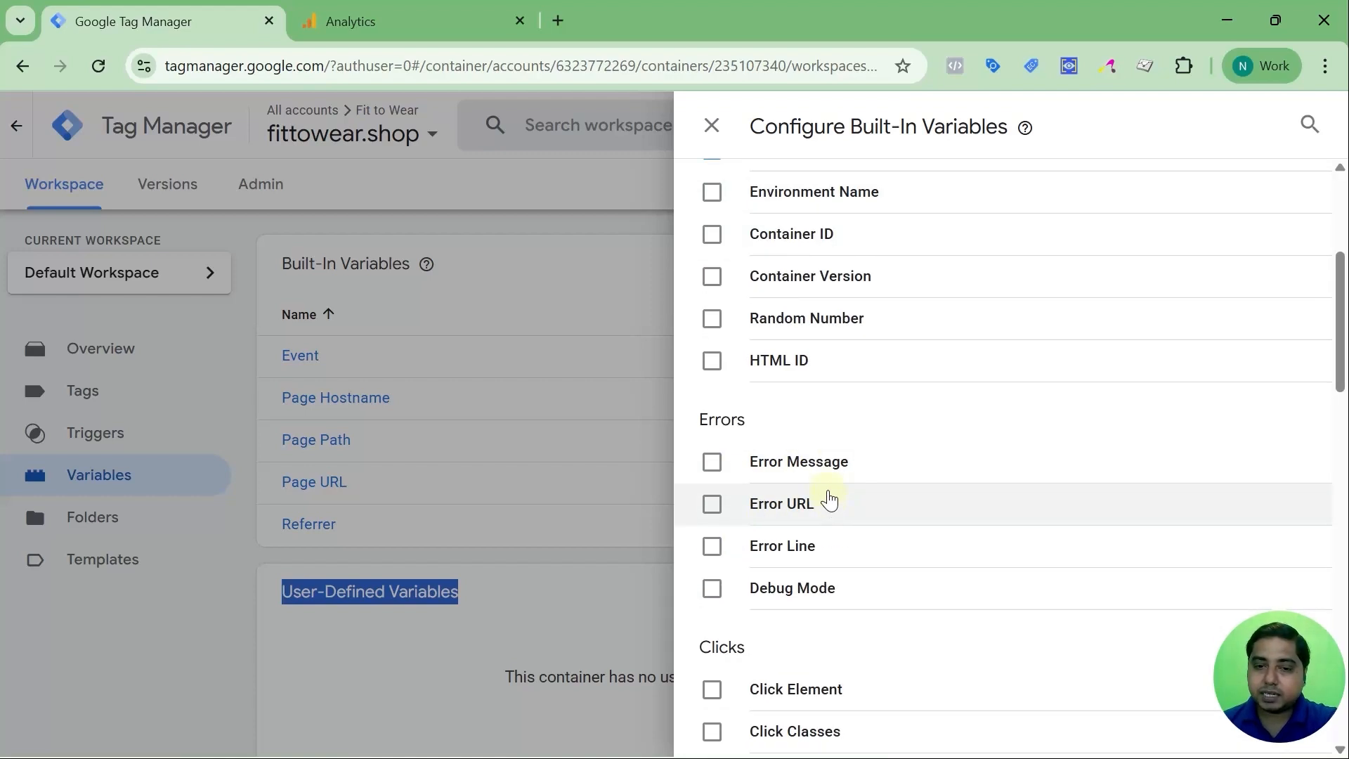
pyautogui.scroll(-2, 828, 496)
pyautogui.scroll(-3, 826, 485)
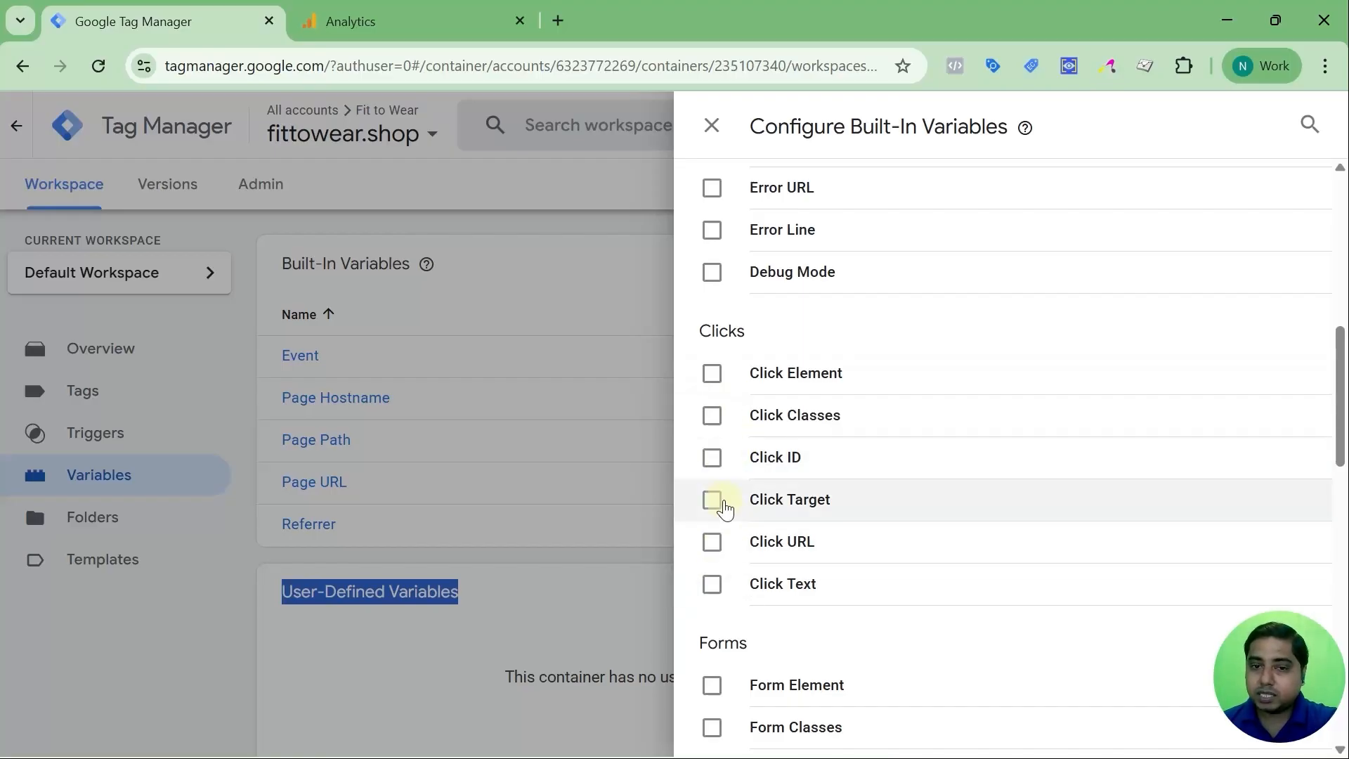
pyautogui.scroll(-3, 726, 508)
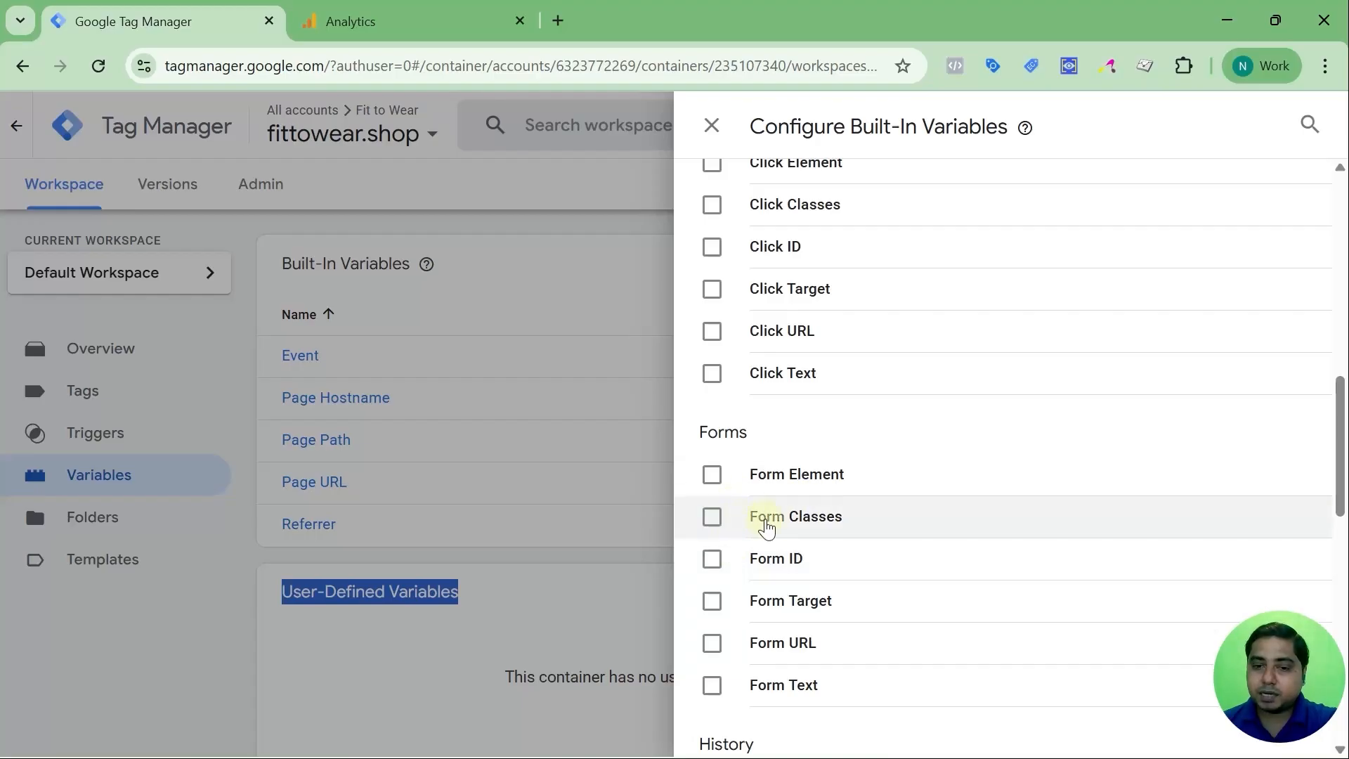
pyautogui.scroll(-2, 755, 567)
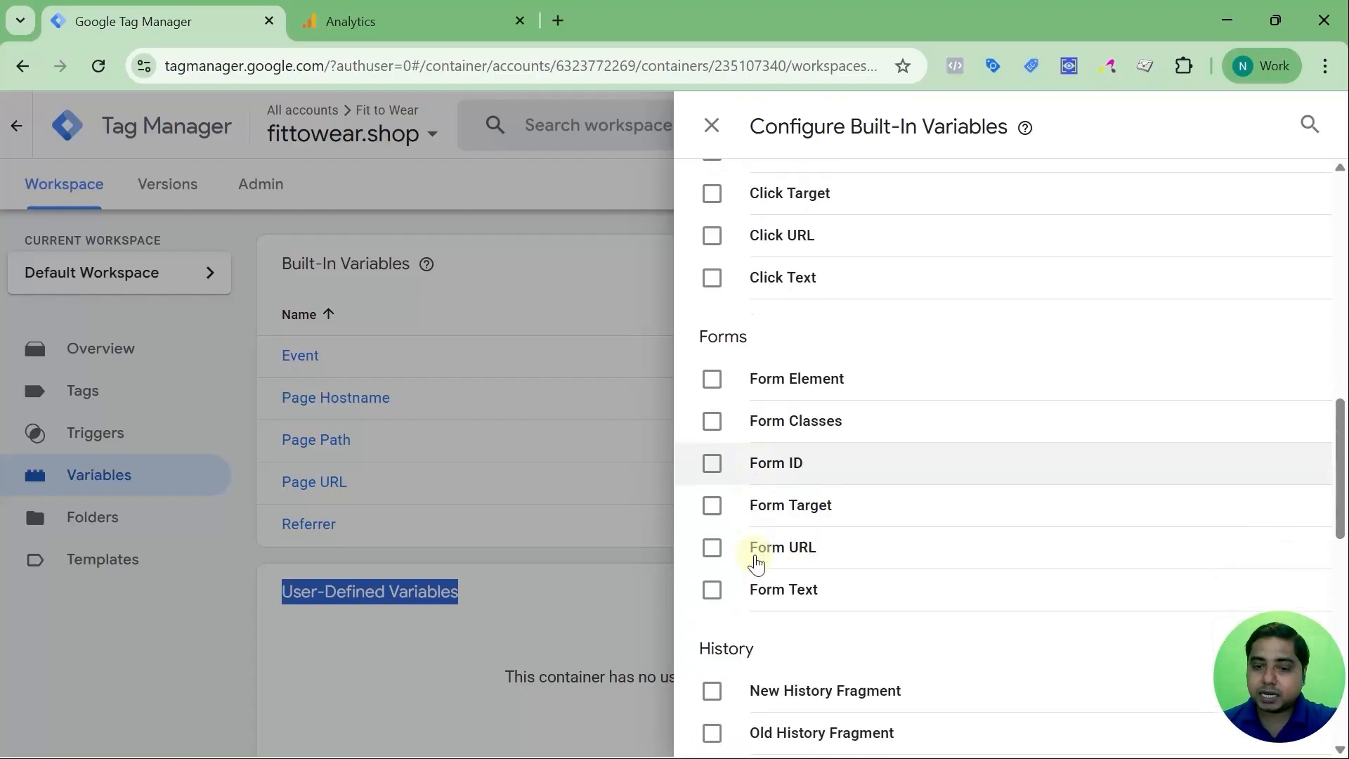
pyautogui.scroll(-3, 756, 560)
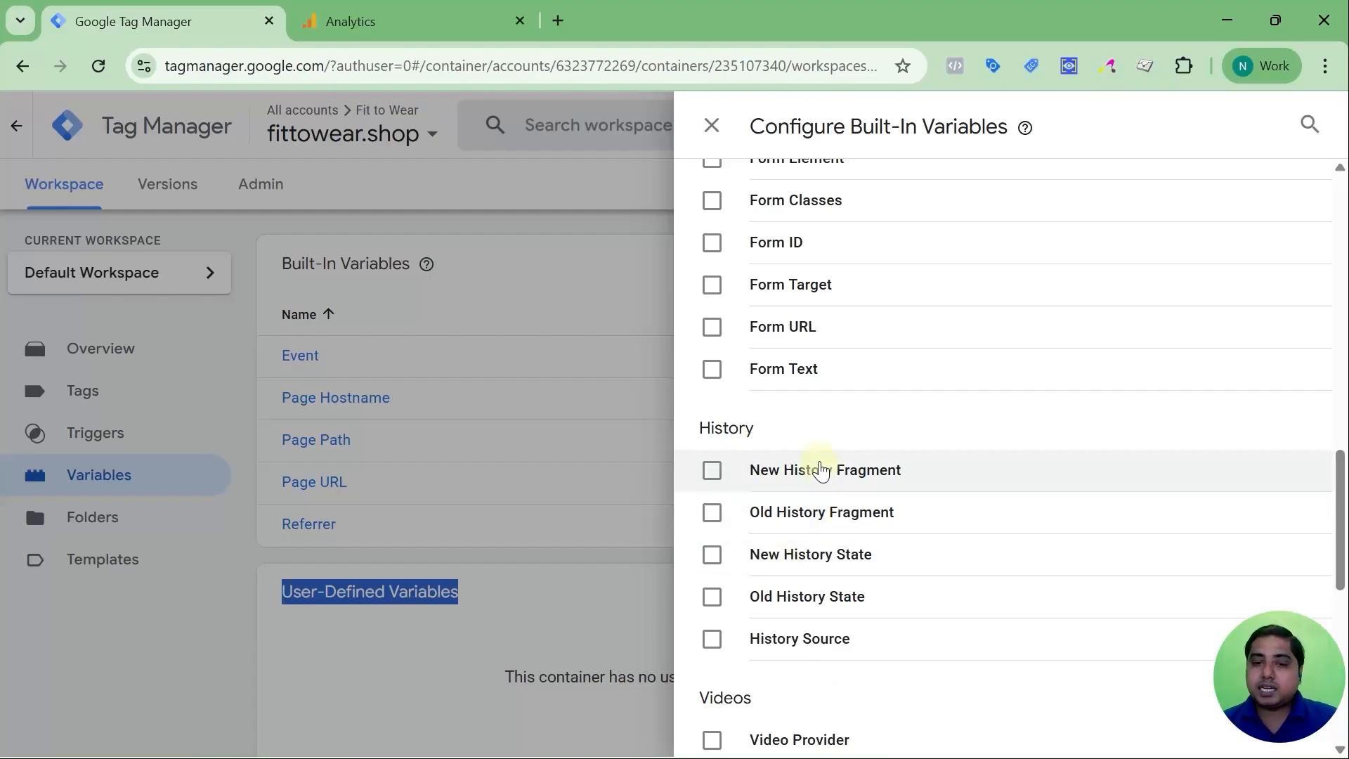
pyautogui.scroll(-2, 842, 523)
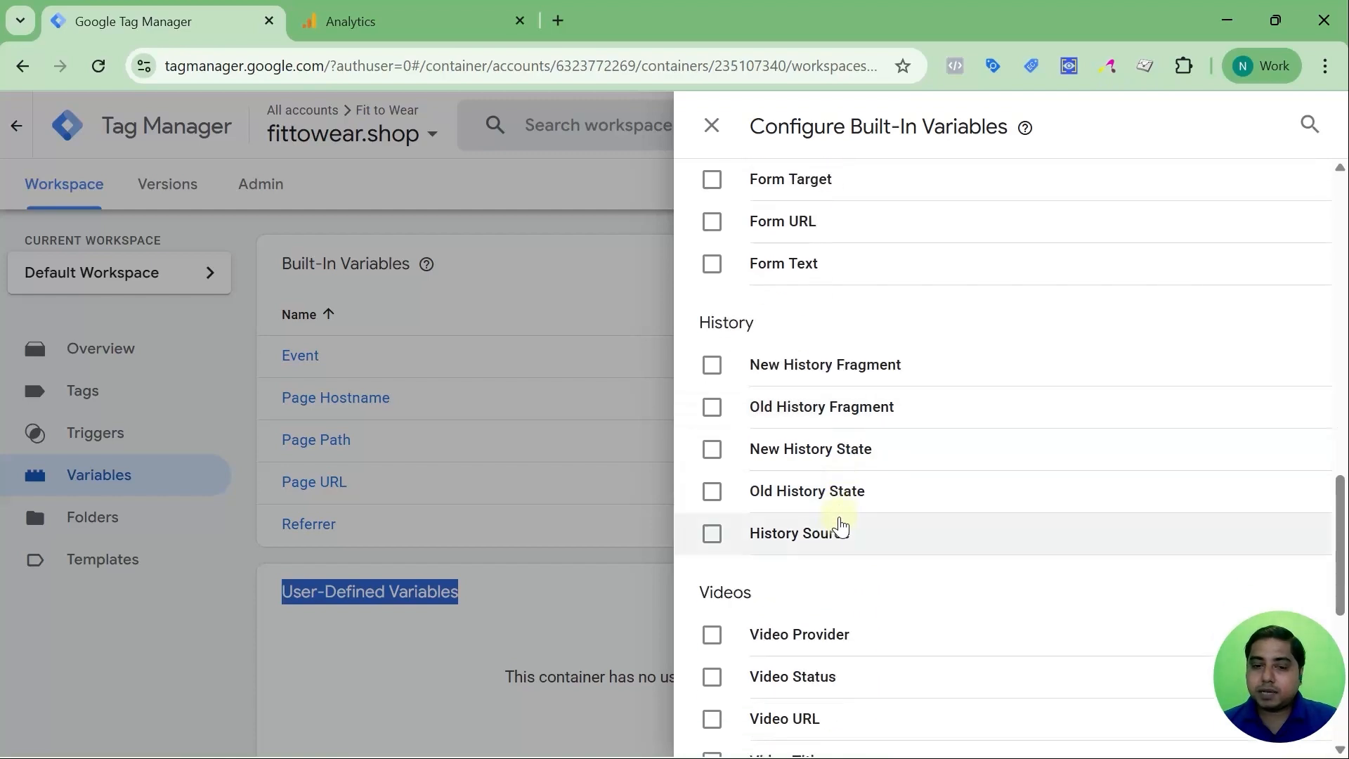
pyautogui.scroll(-3, 847, 439)
pyautogui.scroll(-1, 843, 441)
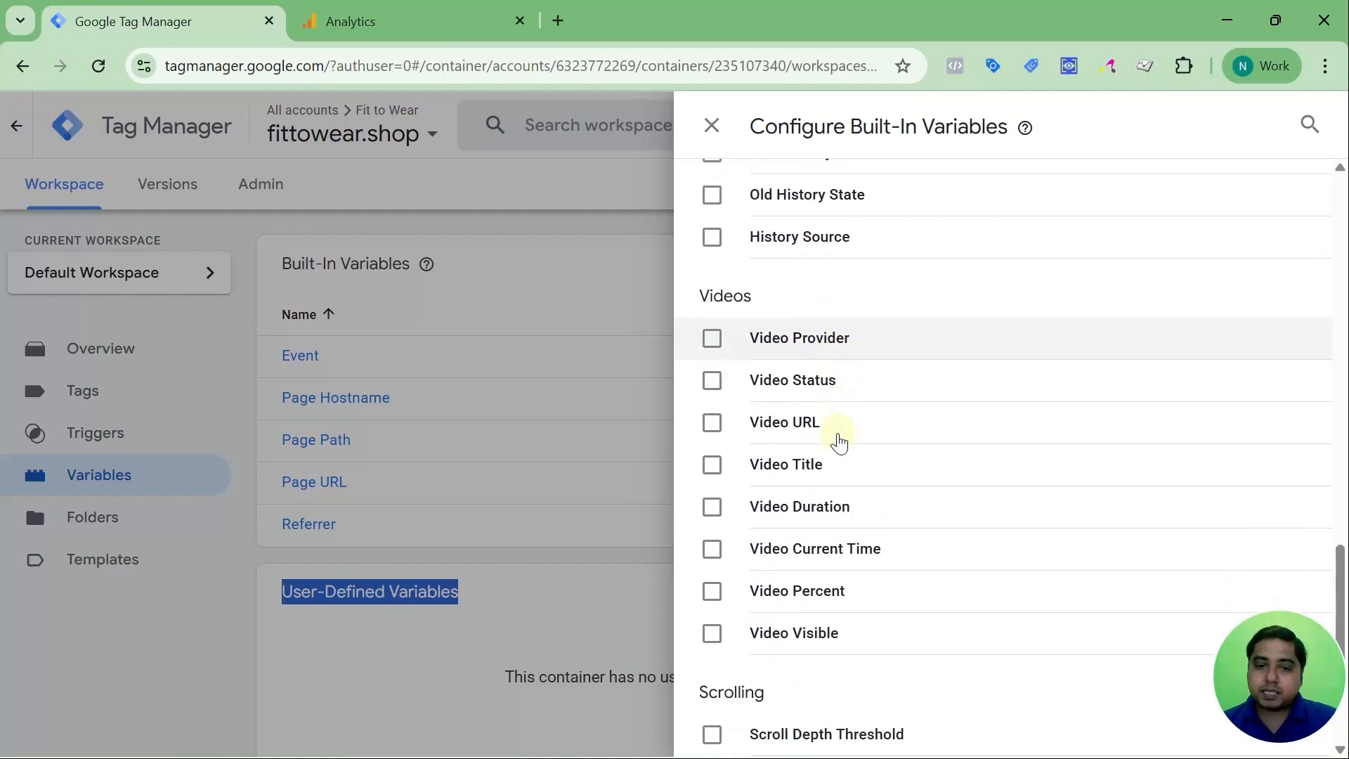
pyautogui.scroll(1, 778, 355)
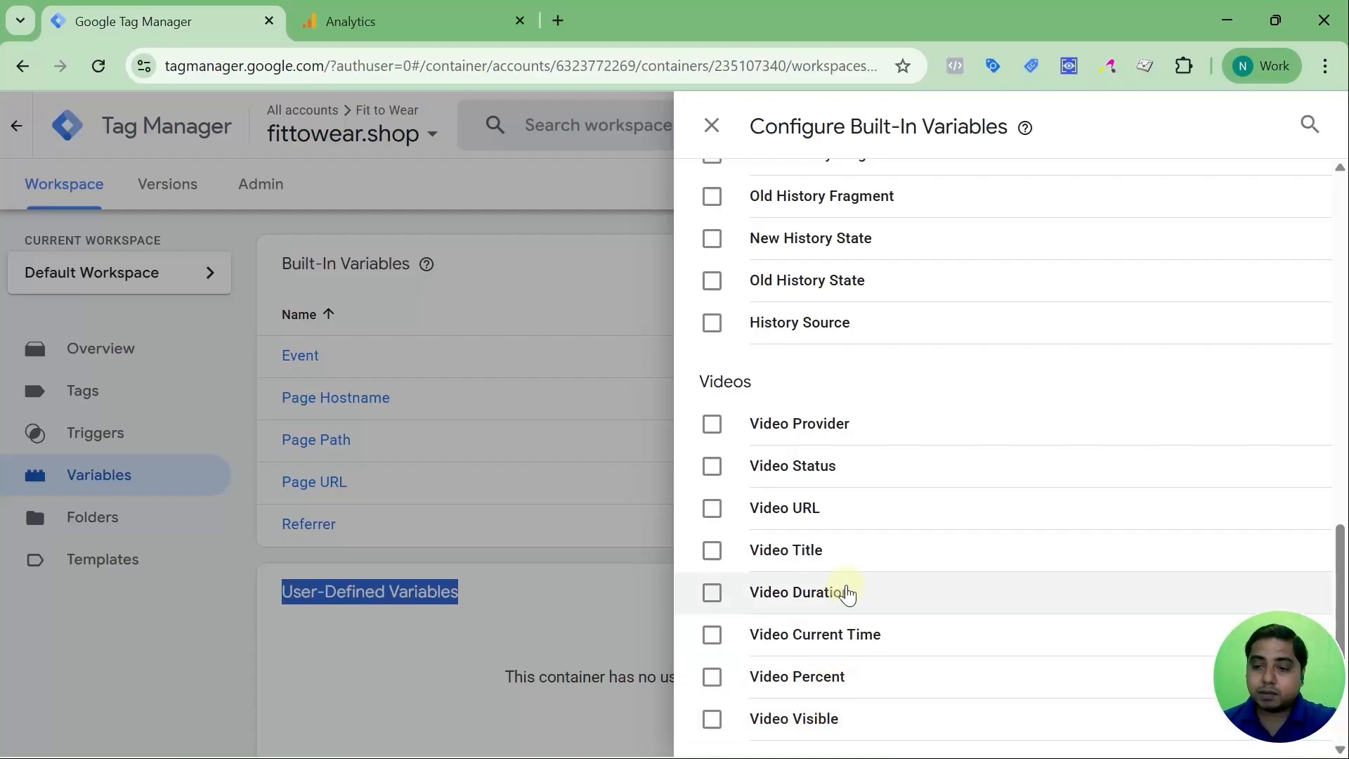
pyautogui.scroll(-4, 847, 594)
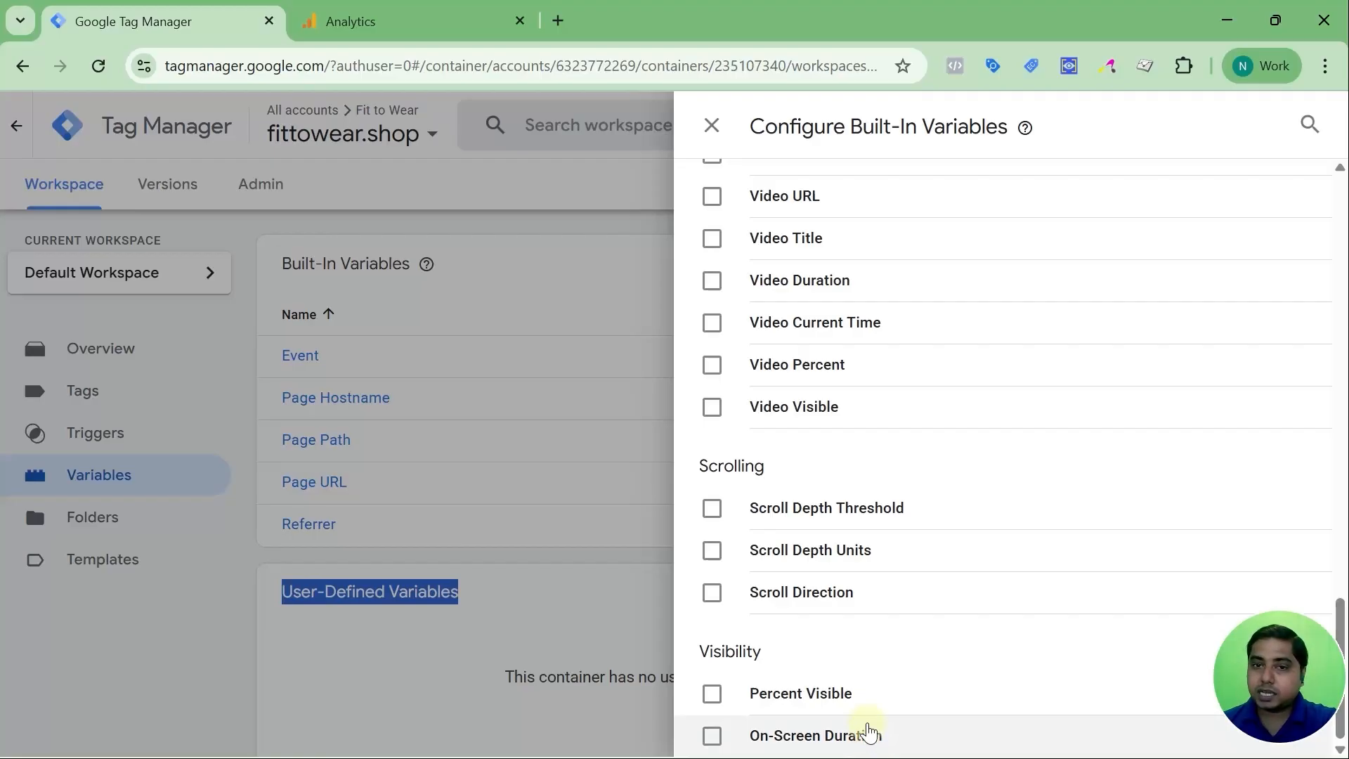
pyautogui.scroll(20, 869, 730)
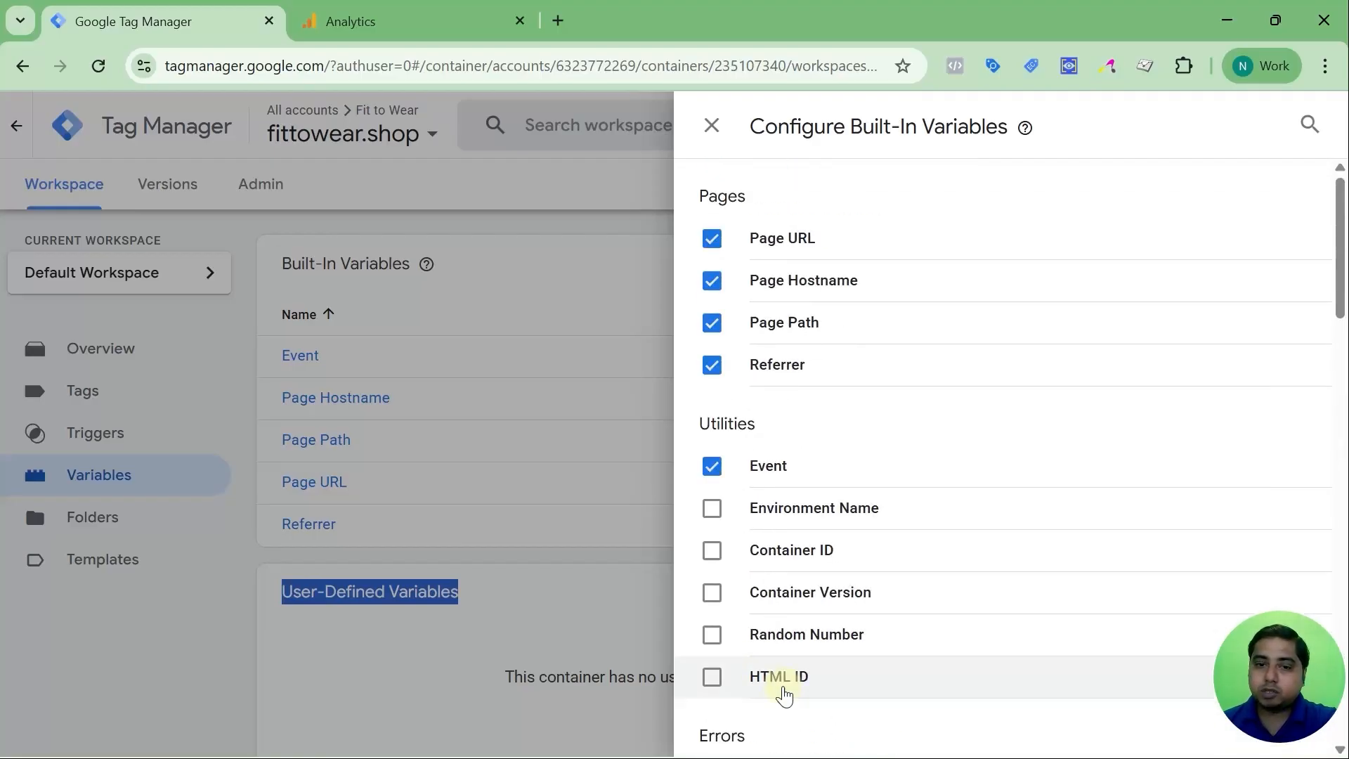
pyautogui.scroll(-3, 734, 545)
# Enable Environment Name, Container ID, Container Version, Random Number, HTML ID, Error Message/URL/Line and Debug Mode
pyautogui.scroll(3, 739, 543)
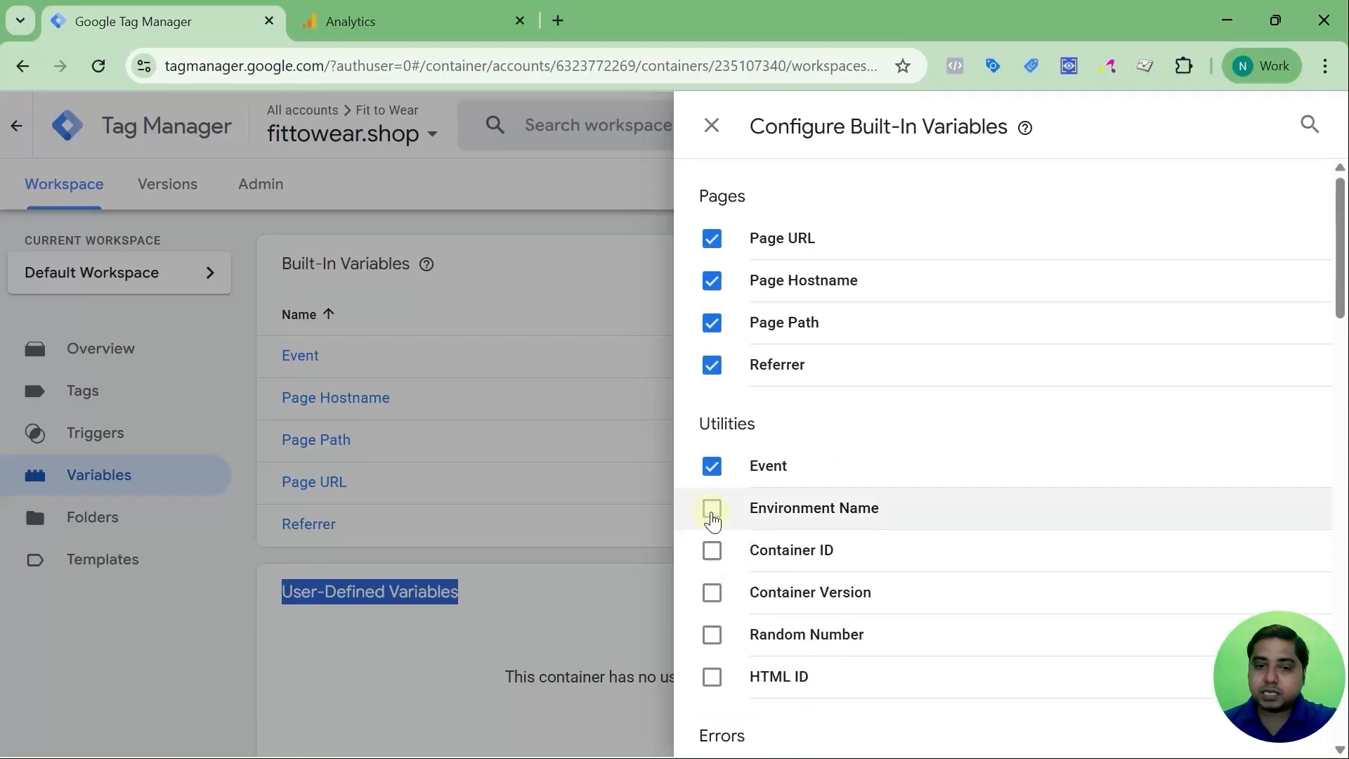
pyautogui.click(712, 508)
pyautogui.click(712, 551)
pyautogui.click(712, 593)
pyautogui.click(712, 634)
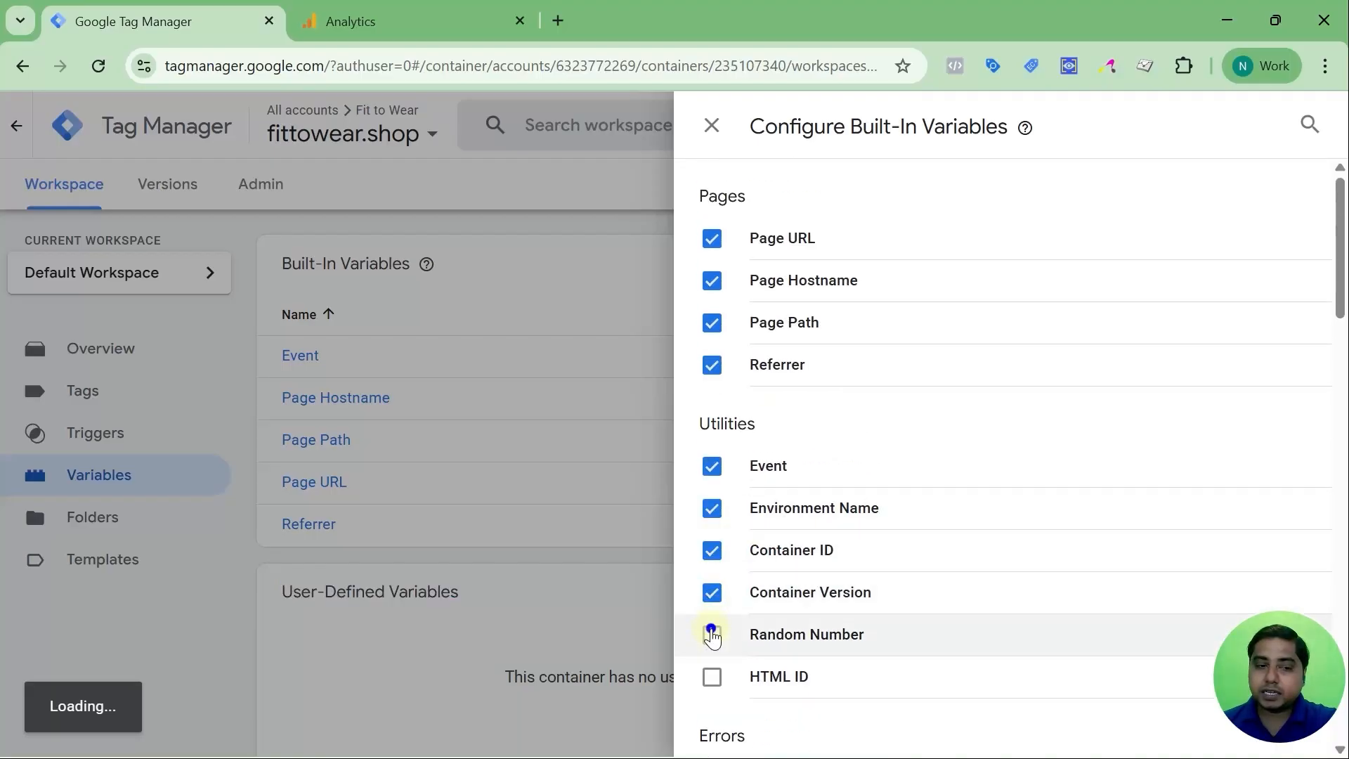
pyautogui.click(712, 677)
pyautogui.scroll(-4, 720, 633)
pyautogui.click(711, 465)
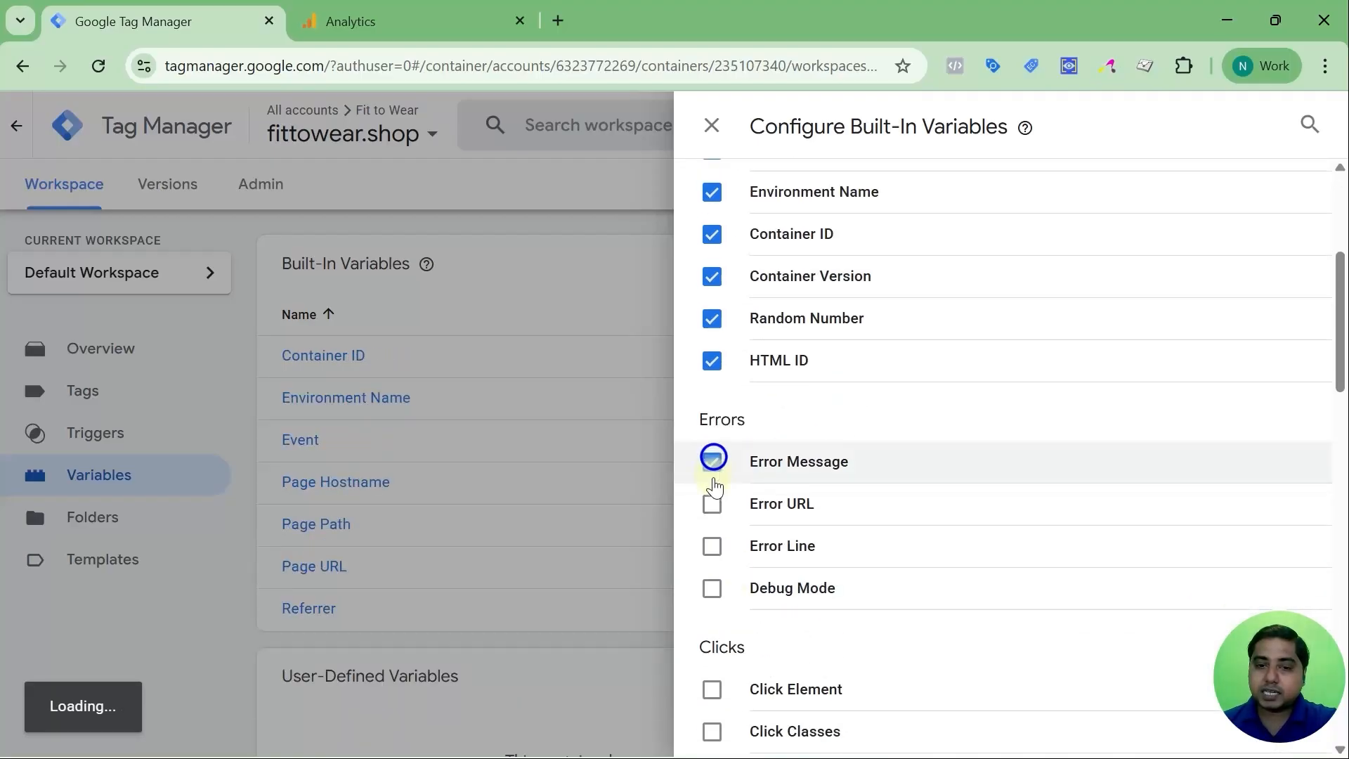
pyautogui.click(712, 507)
pyautogui.click(711, 548)
pyautogui.click(712, 589)
# Enable the Click built-ins, including Click Element, Classes, ID, URL and Text
pyautogui.scroll(-4, 716, 548)
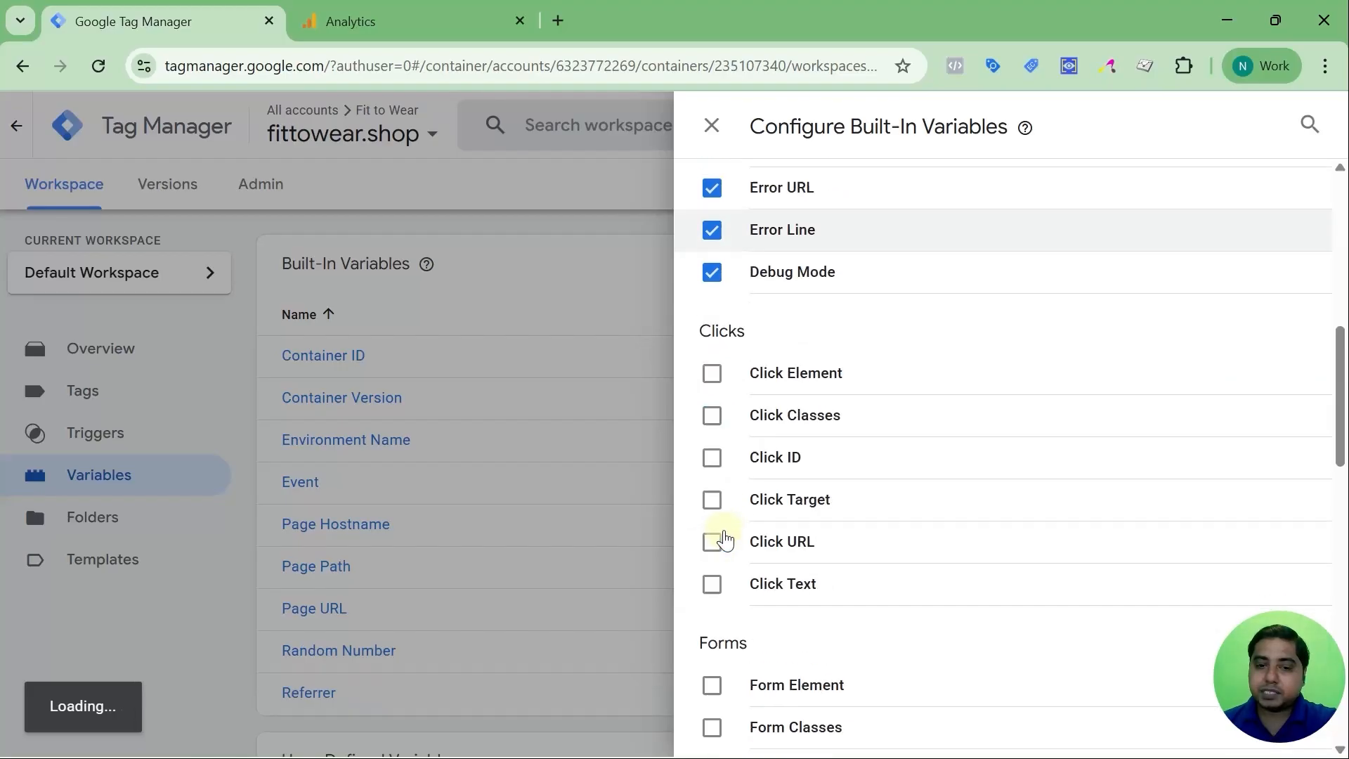
pyautogui.click(713, 374)
pyautogui.click(711, 415)
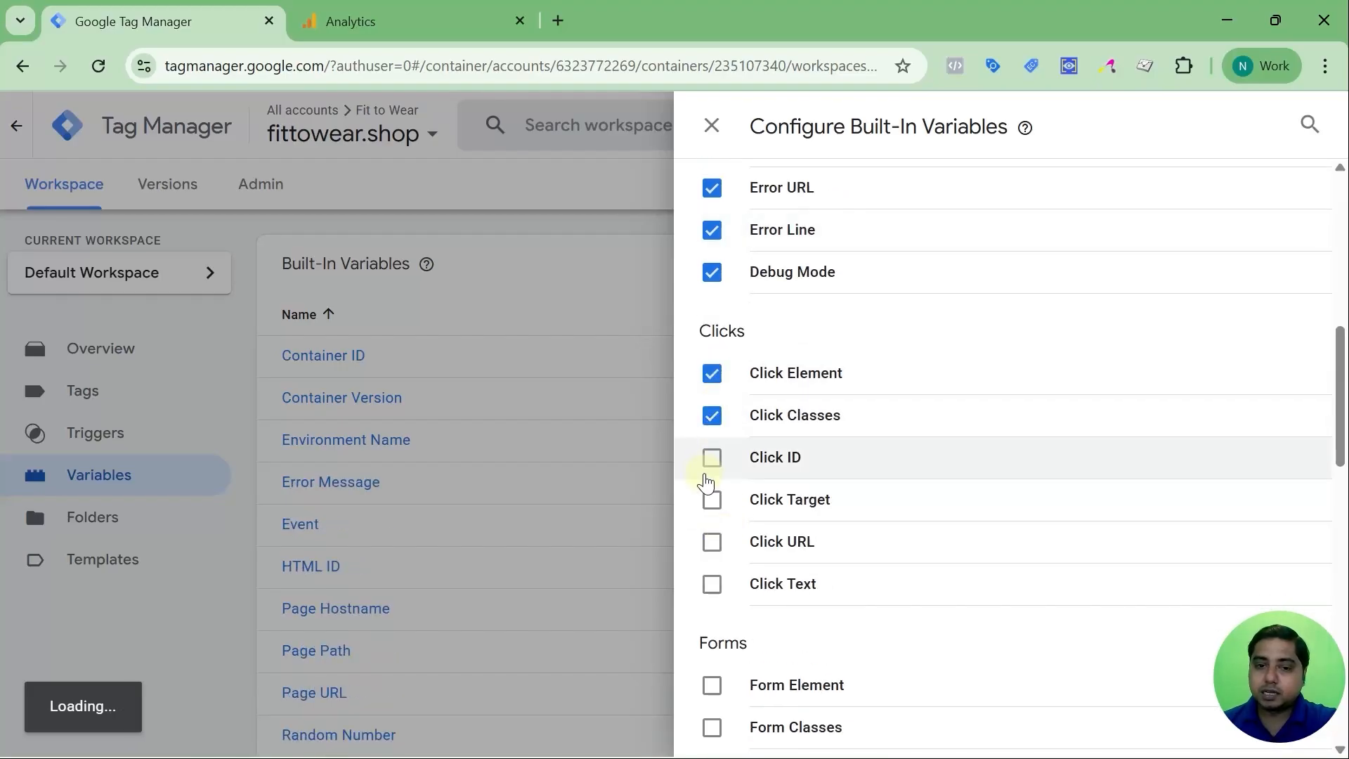
pyautogui.click(712, 458)
pyautogui.click(712, 500)
pyautogui.click(712, 542)
pyautogui.click(712, 584)
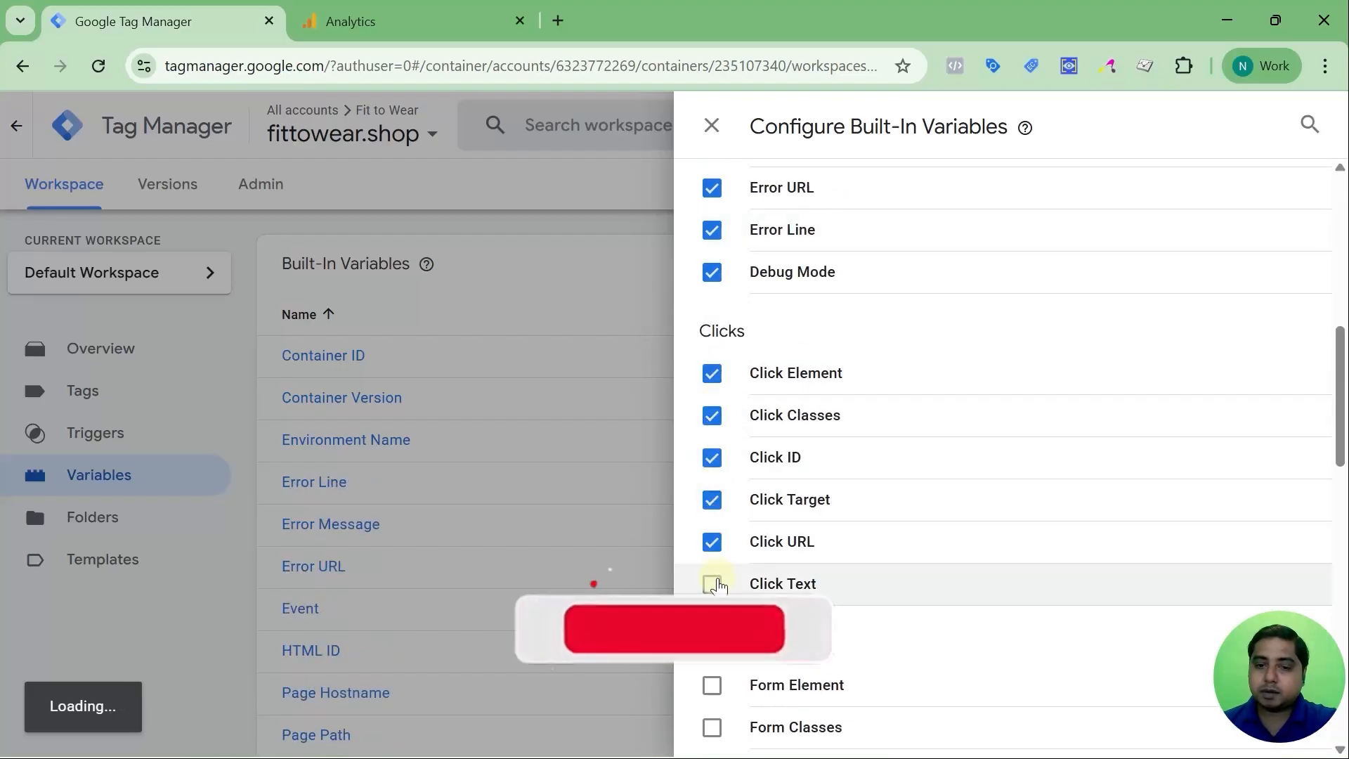
# Enable Form Element, Form Classes, Form ID, Form Target, Form URL and Form Text
pyautogui.scroll(-3, 713, 555)
pyautogui.click(712, 475)
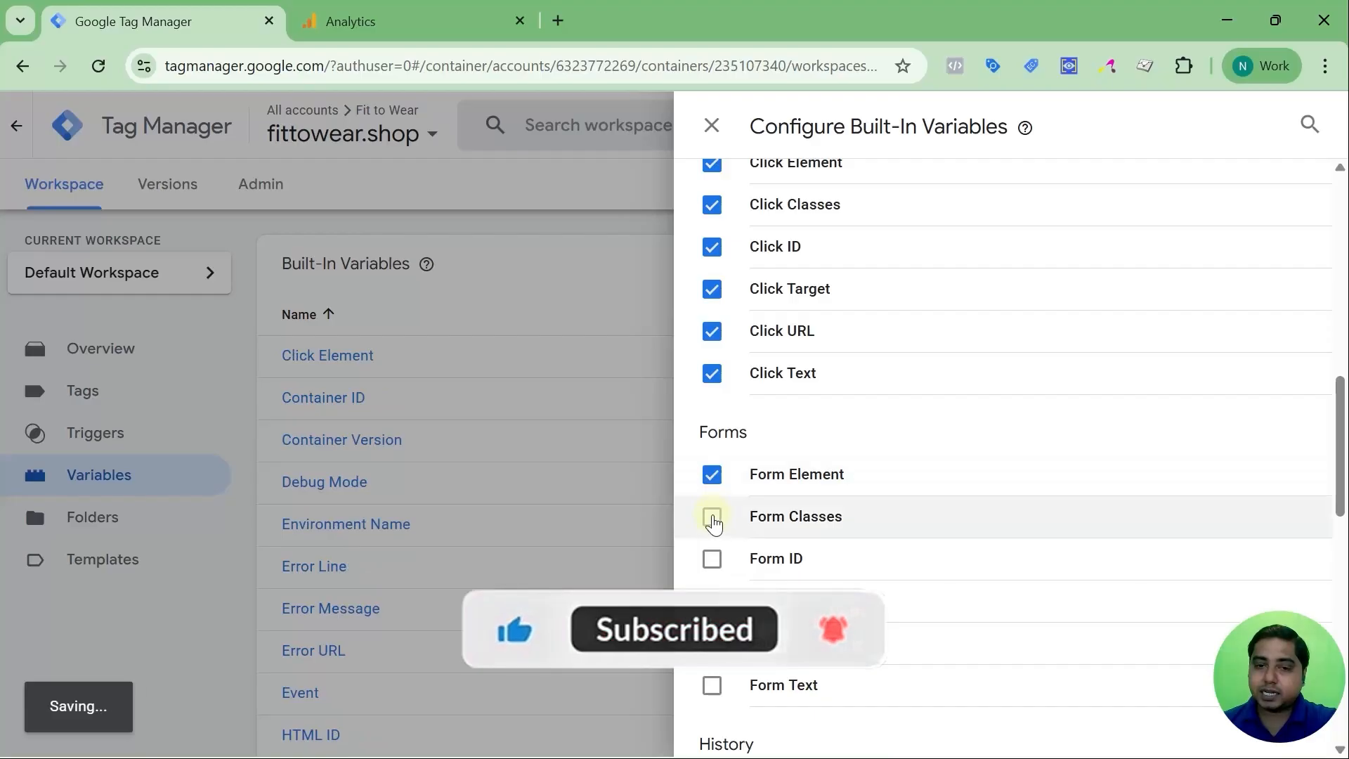
pyautogui.click(712, 517)
pyautogui.click(711, 558)
pyautogui.click(712, 601)
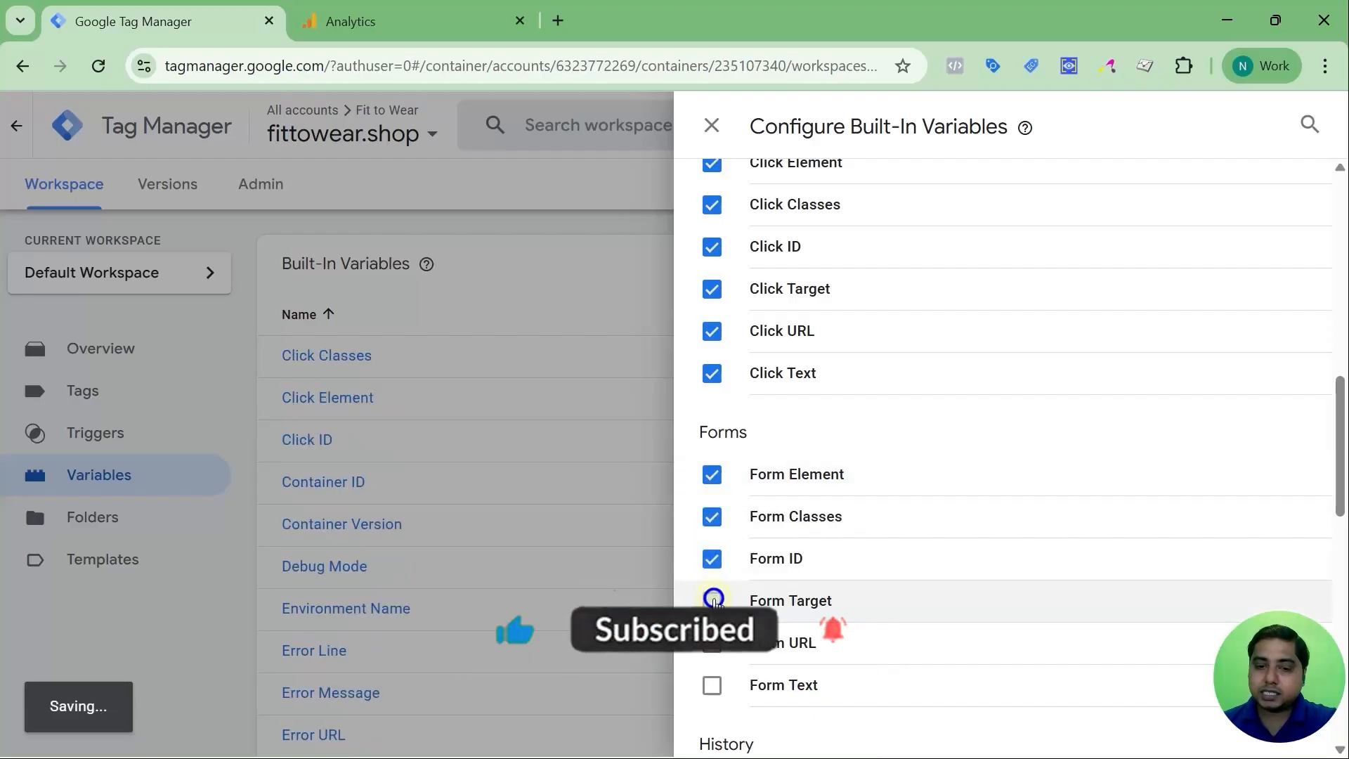
pyautogui.click(712, 643)
pyautogui.click(712, 686)
# Enable New/Old History Fragment, New/Old History State and History Source
pyautogui.scroll(-5, 713, 632)
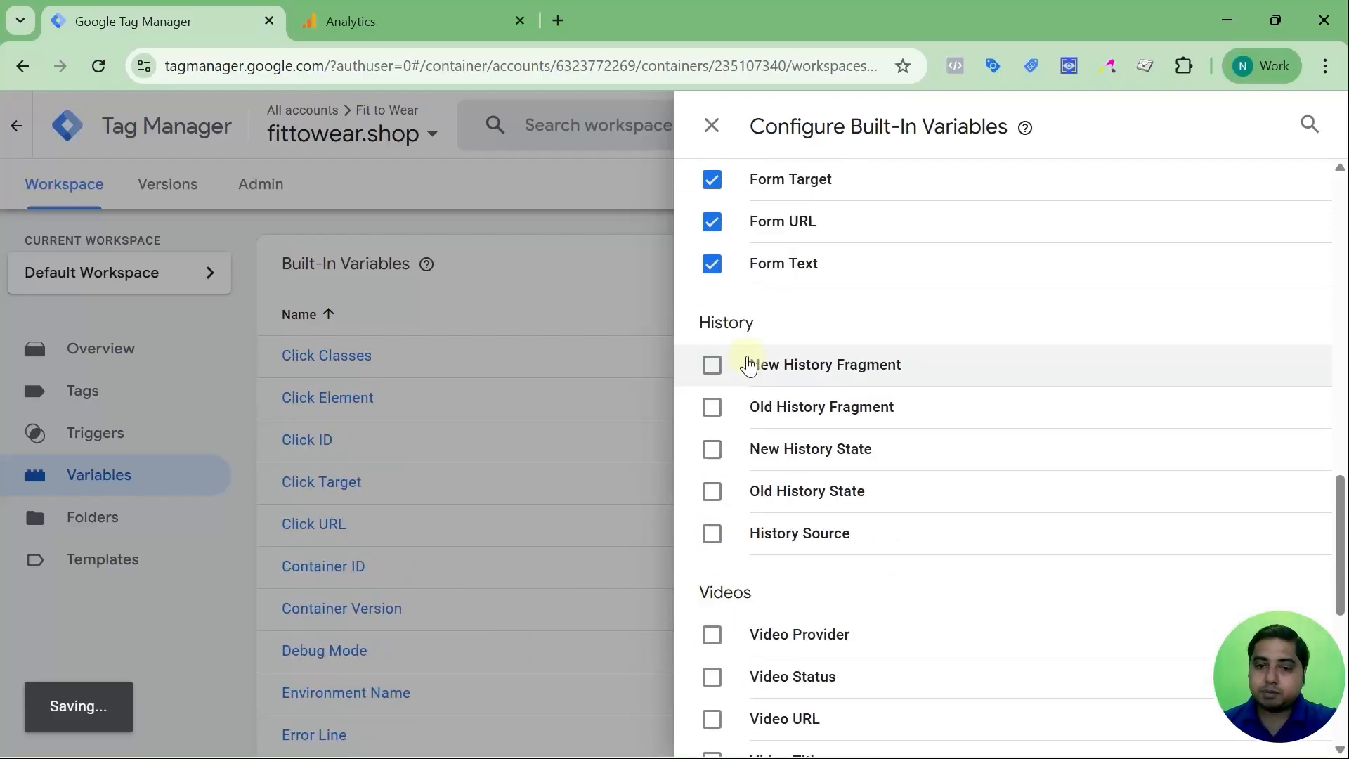
pyautogui.click(712, 364)
pyautogui.click(712, 407)
pyautogui.click(713, 456)
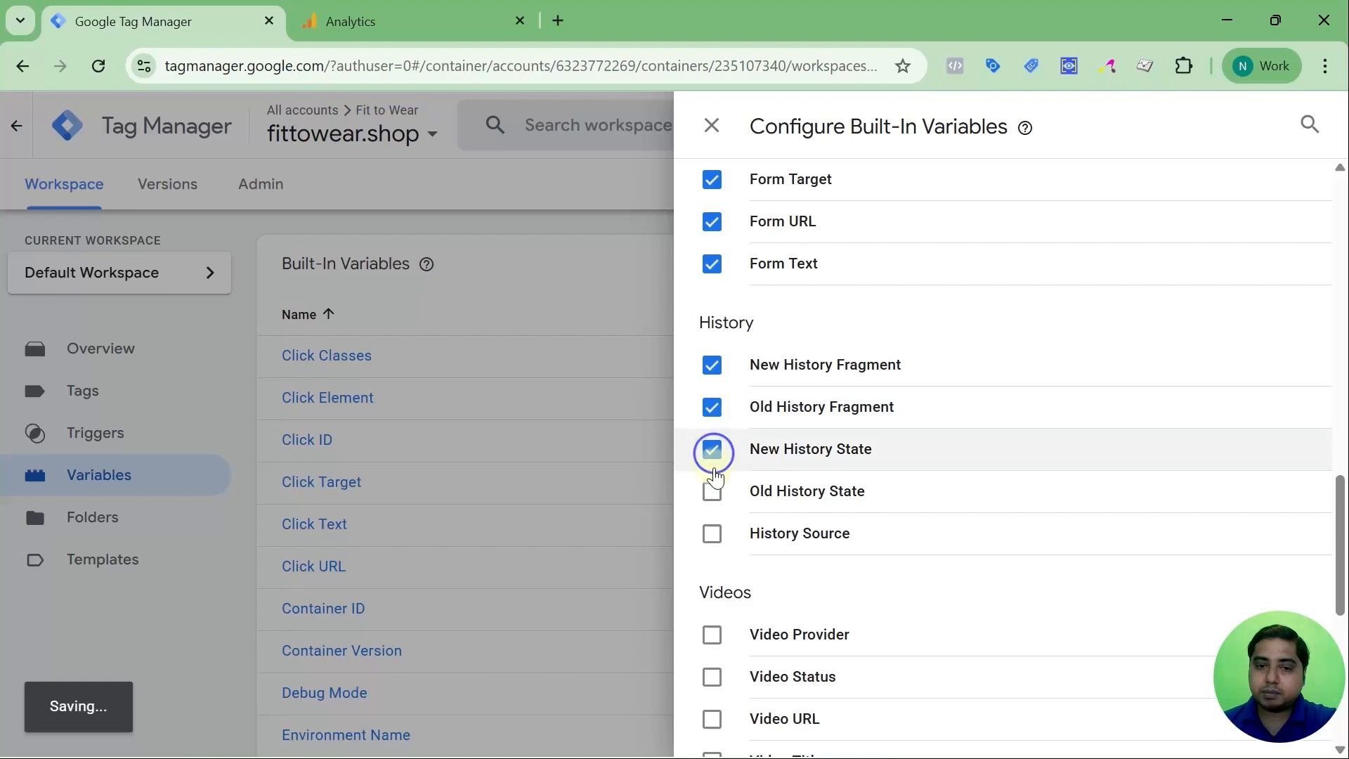
pyautogui.click(711, 491)
pyautogui.click(711, 533)
# Enable Video Provider, Status, URL, Title, Duration, Current Time and Percent, then close the panel
pyautogui.scroll(-1, 715, 523)
pyautogui.scroll(-4, 715, 492)
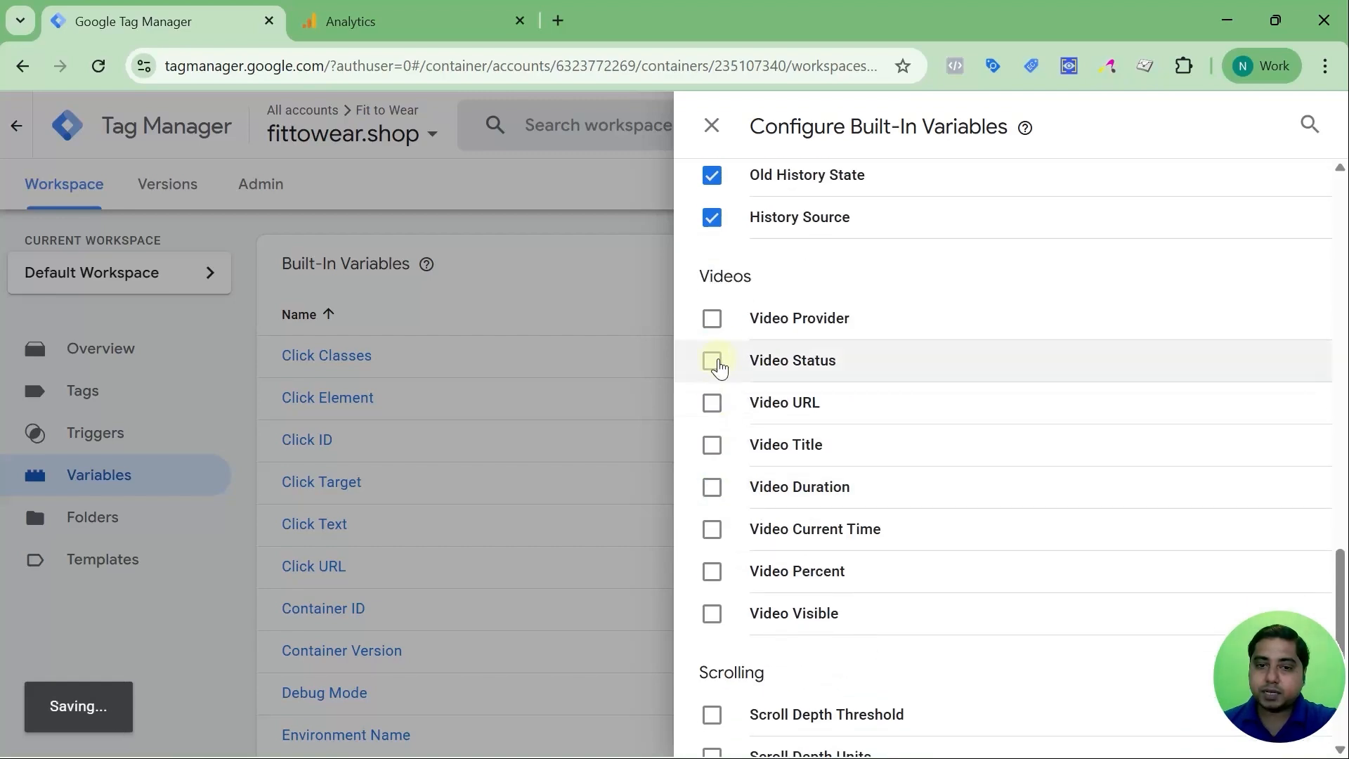
pyautogui.click(712, 318)
pyautogui.click(711, 361)
pyautogui.click(711, 405)
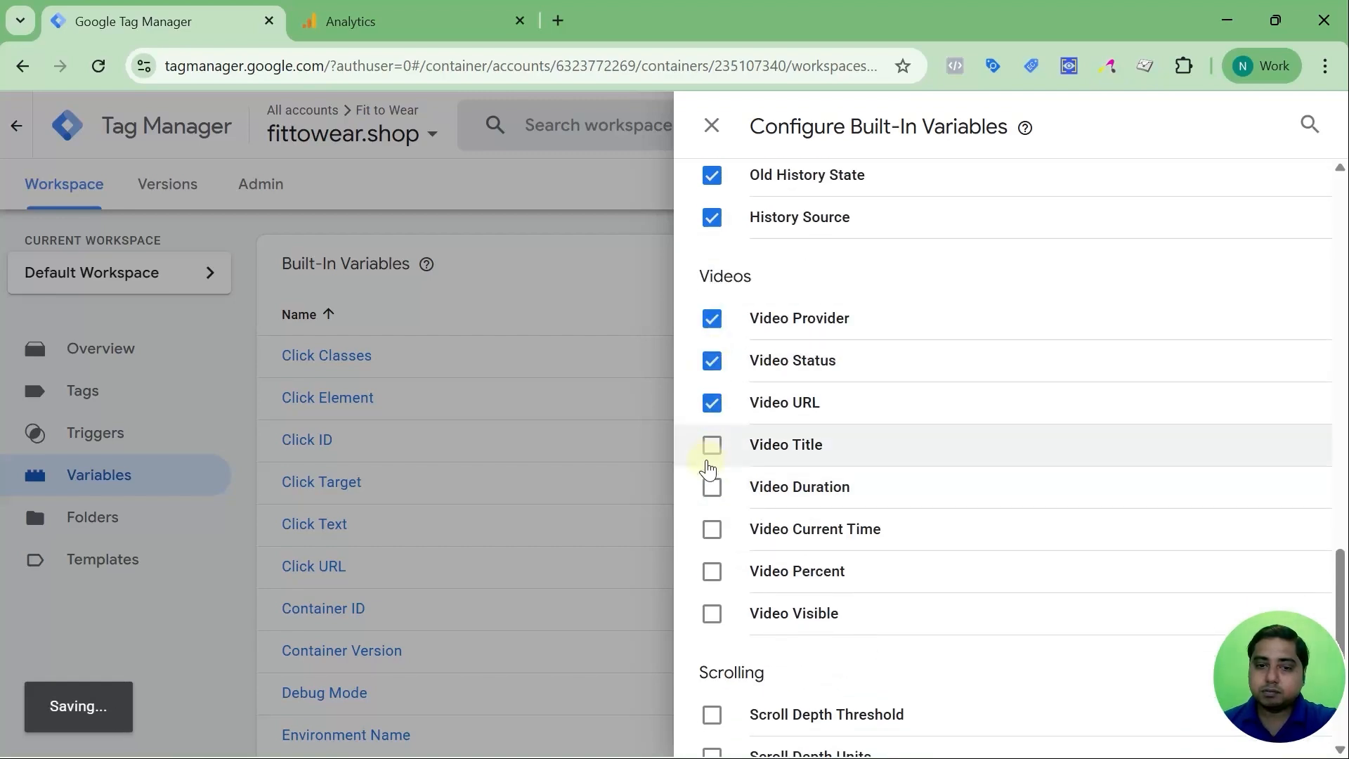
pyautogui.click(712, 446)
pyautogui.click(712, 488)
pyautogui.click(712, 530)
pyautogui.click(712, 572)
pyautogui.click(712, 125)
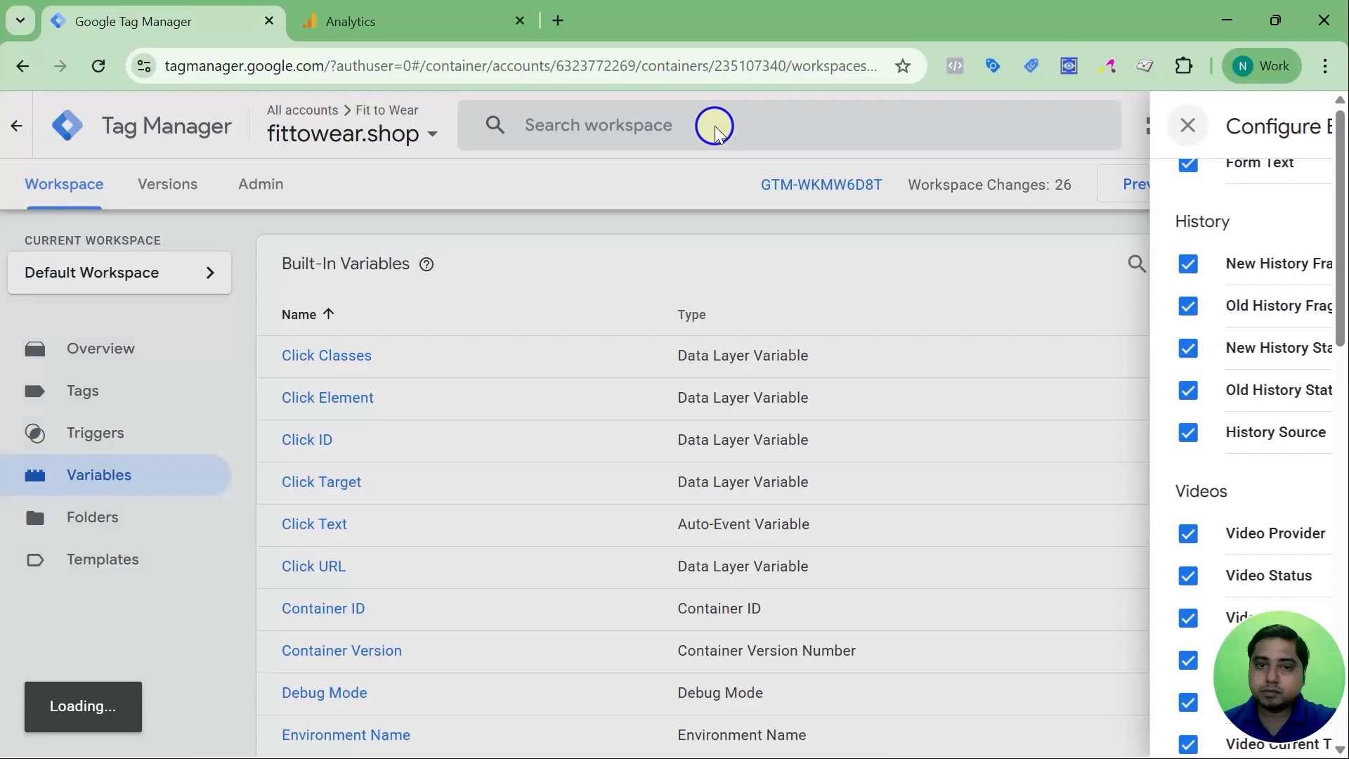
# Scroll down to the User-Defined Variables section and create a new blank variable
pyautogui.scroll(-2, 444, 296)
pyautogui.scroll(-15, 445, 295)
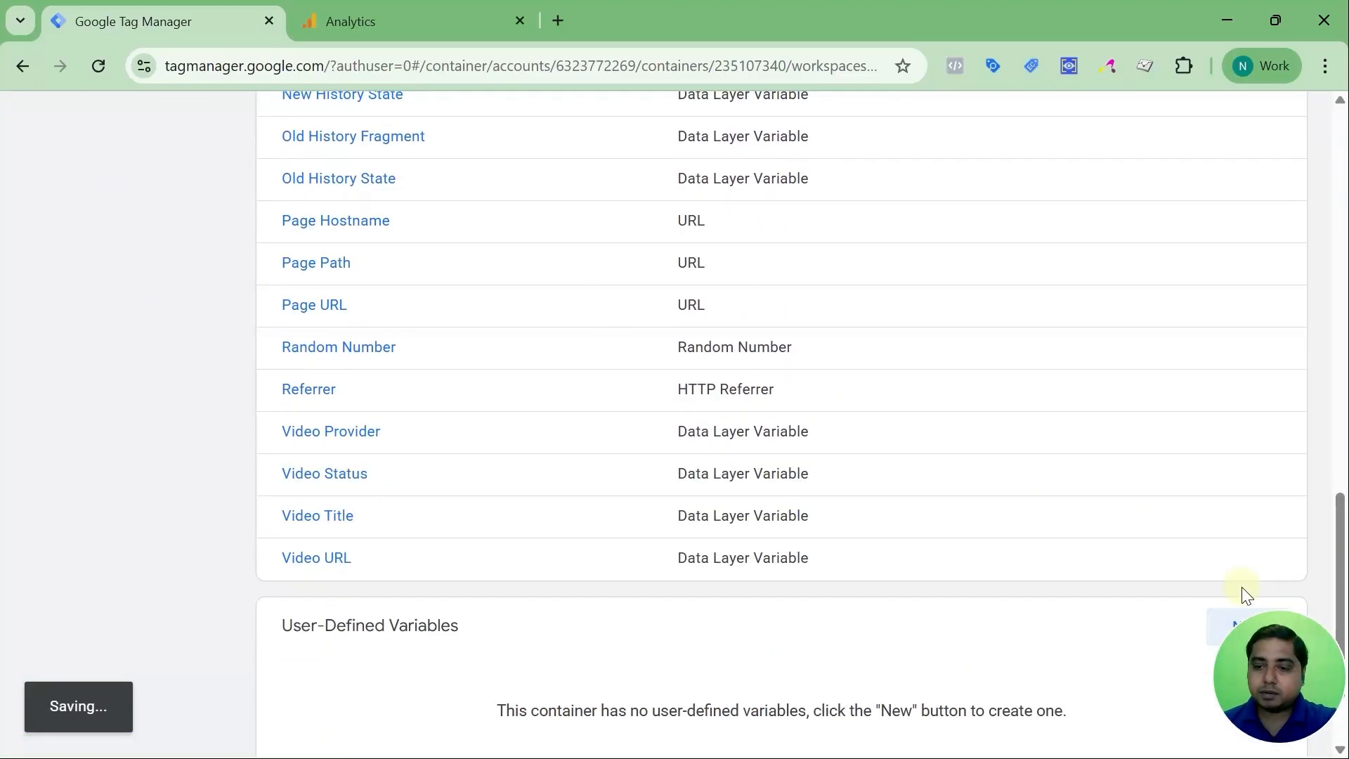
pyautogui.moveTo(1276, 673); pyautogui.dragTo(1285, 65)
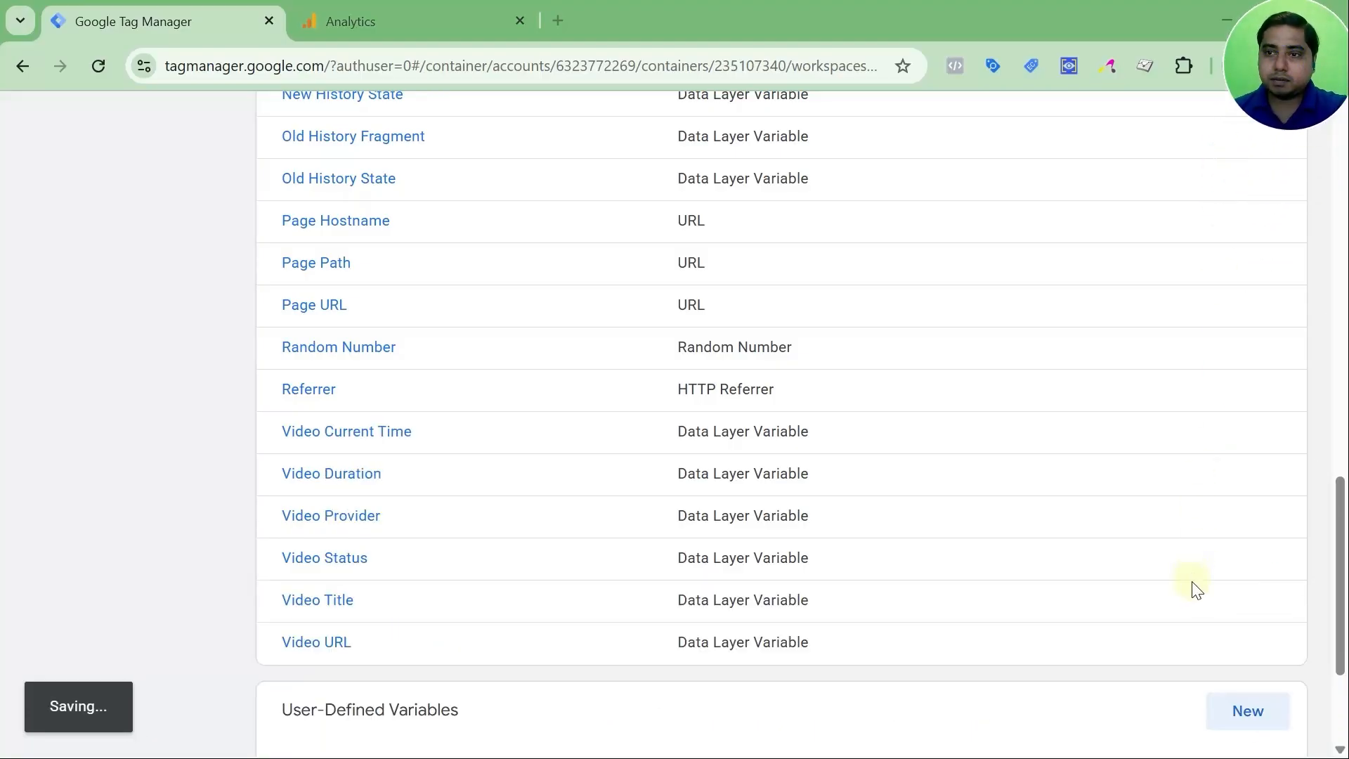
pyautogui.scroll(-3, 1194, 598)
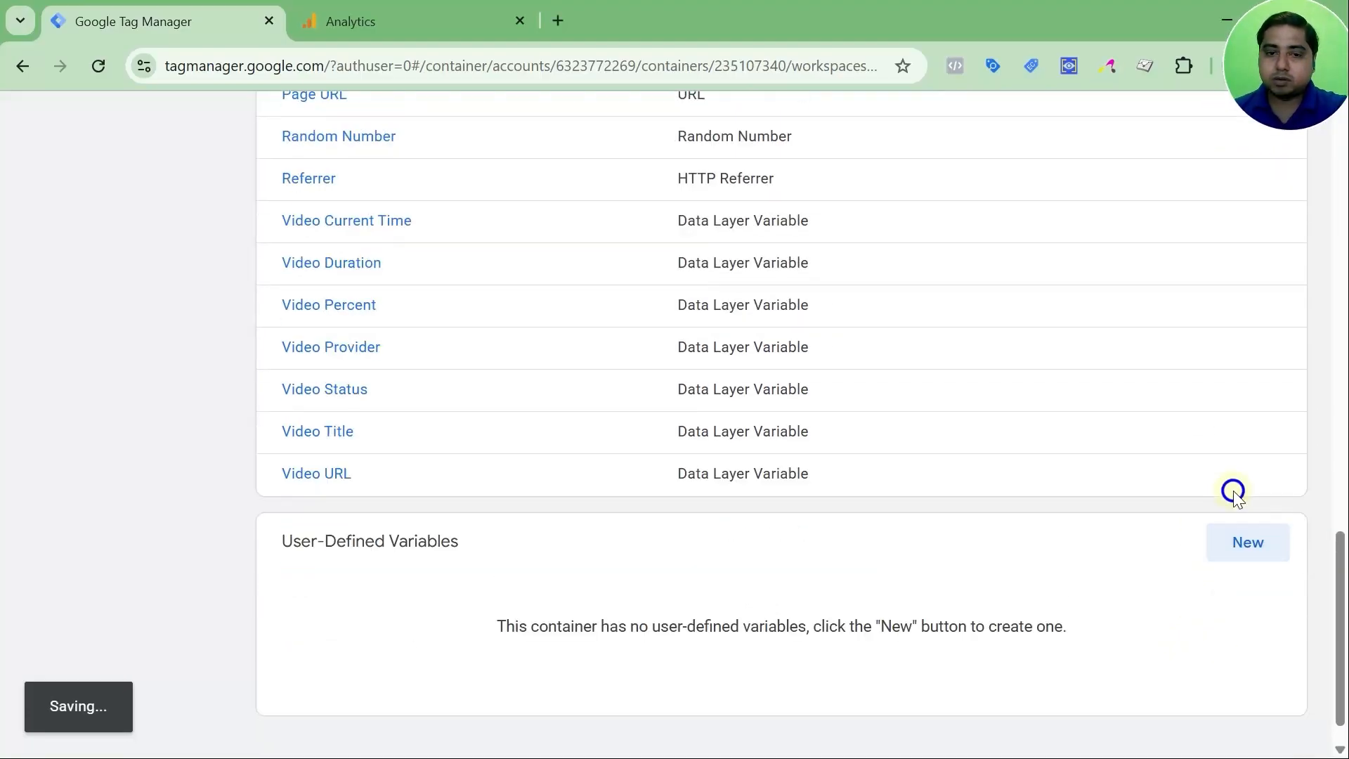
pyautogui.click(1235, 545)
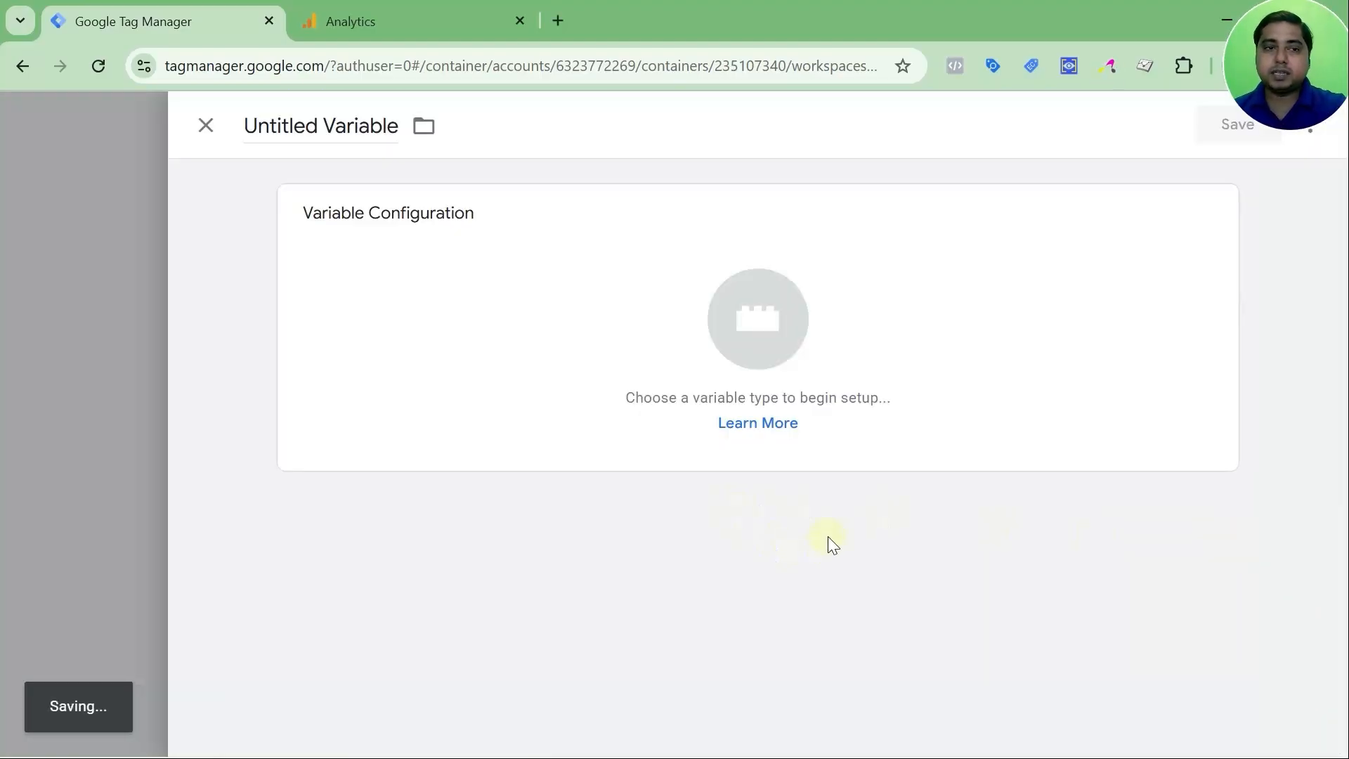
# Browse the variable types list (Navigation, Page Variables, Page Elements, Utilities) without choosing one
pyautogui.click(1133, 280)
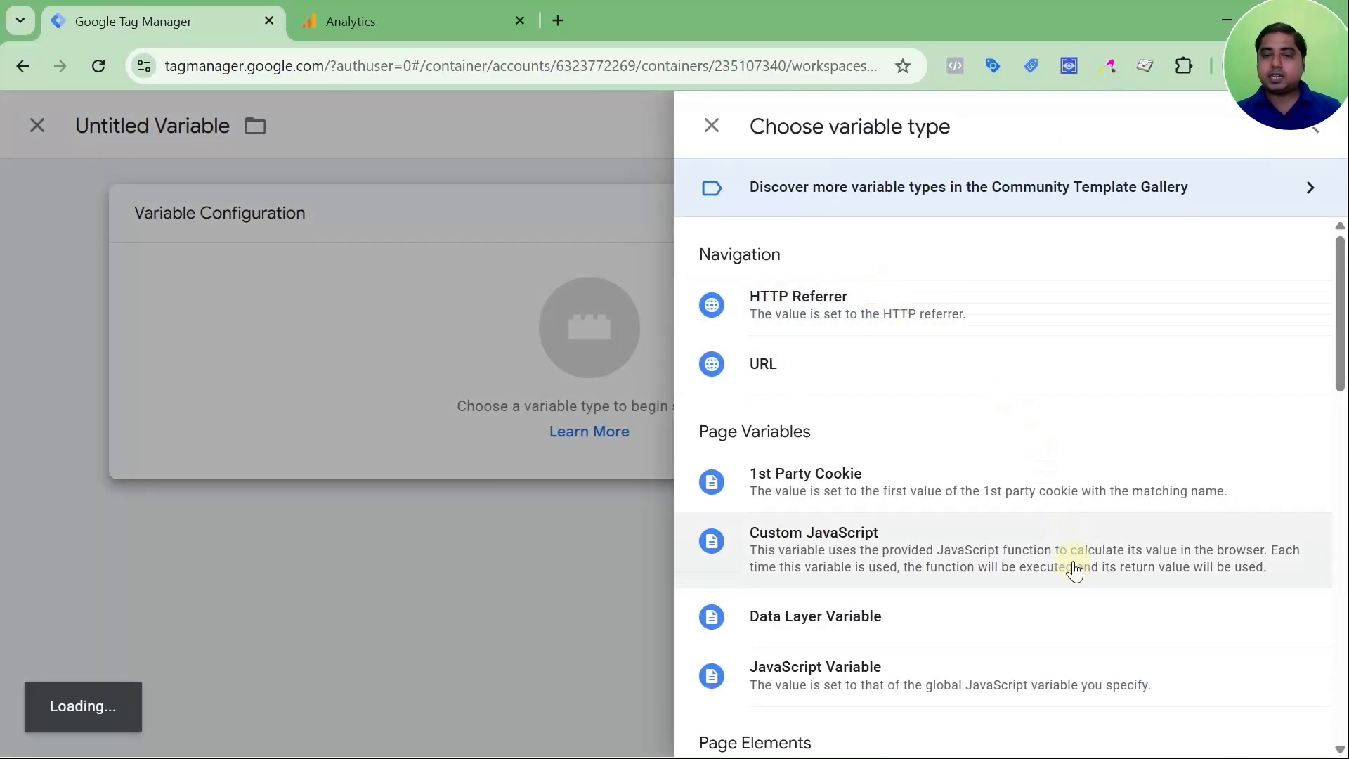
pyautogui.scroll(-10, 1023, 504)
pyautogui.scroll(10, 1019, 504)
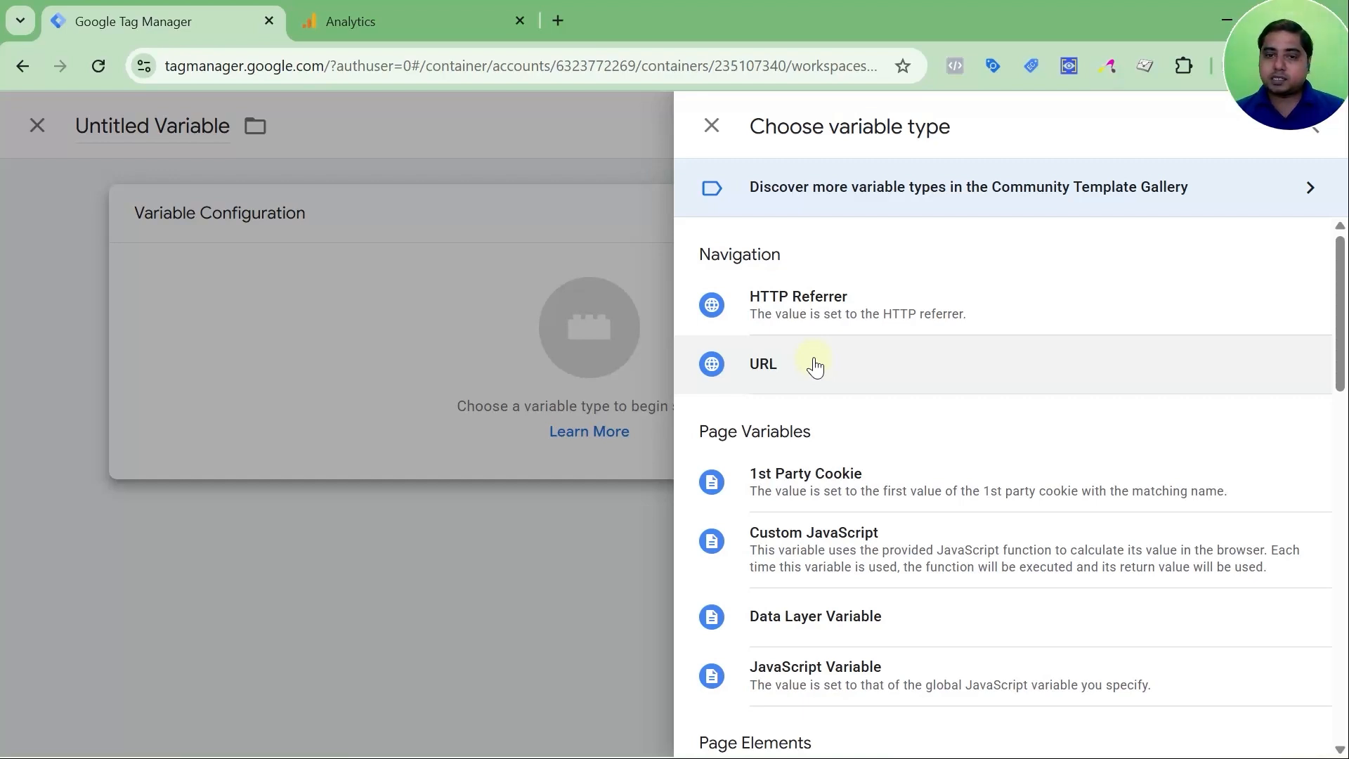
pyautogui.scroll(-1, 860, 467)
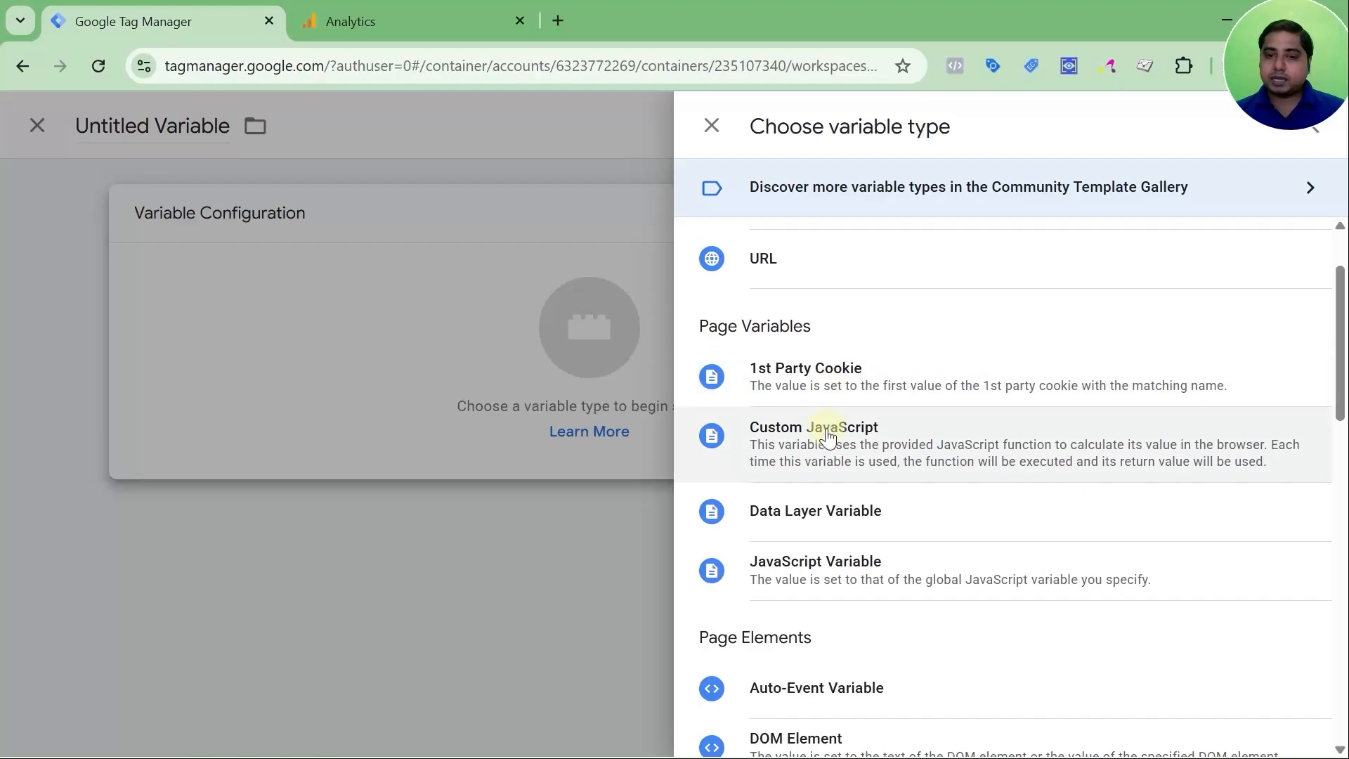
pyautogui.scroll(-1, 829, 503)
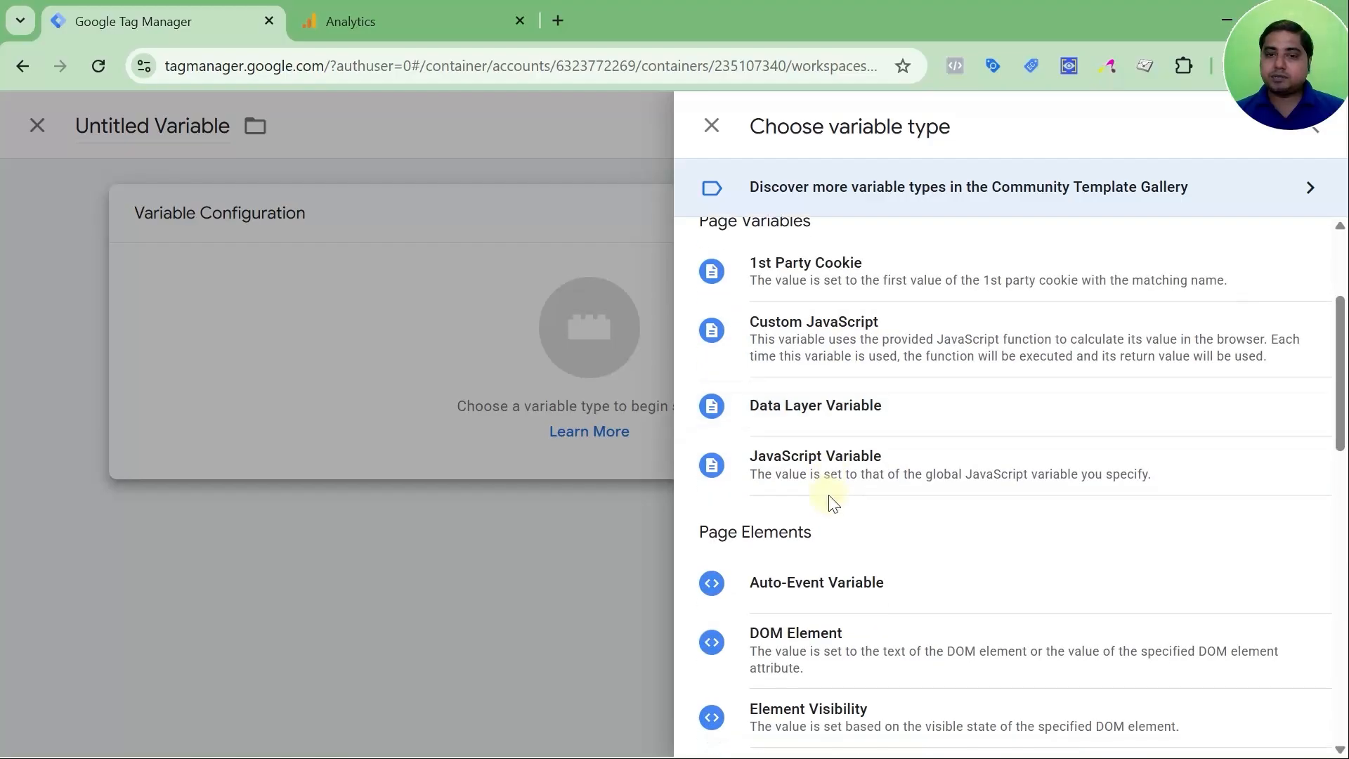
pyautogui.scroll(1, 852, 487)
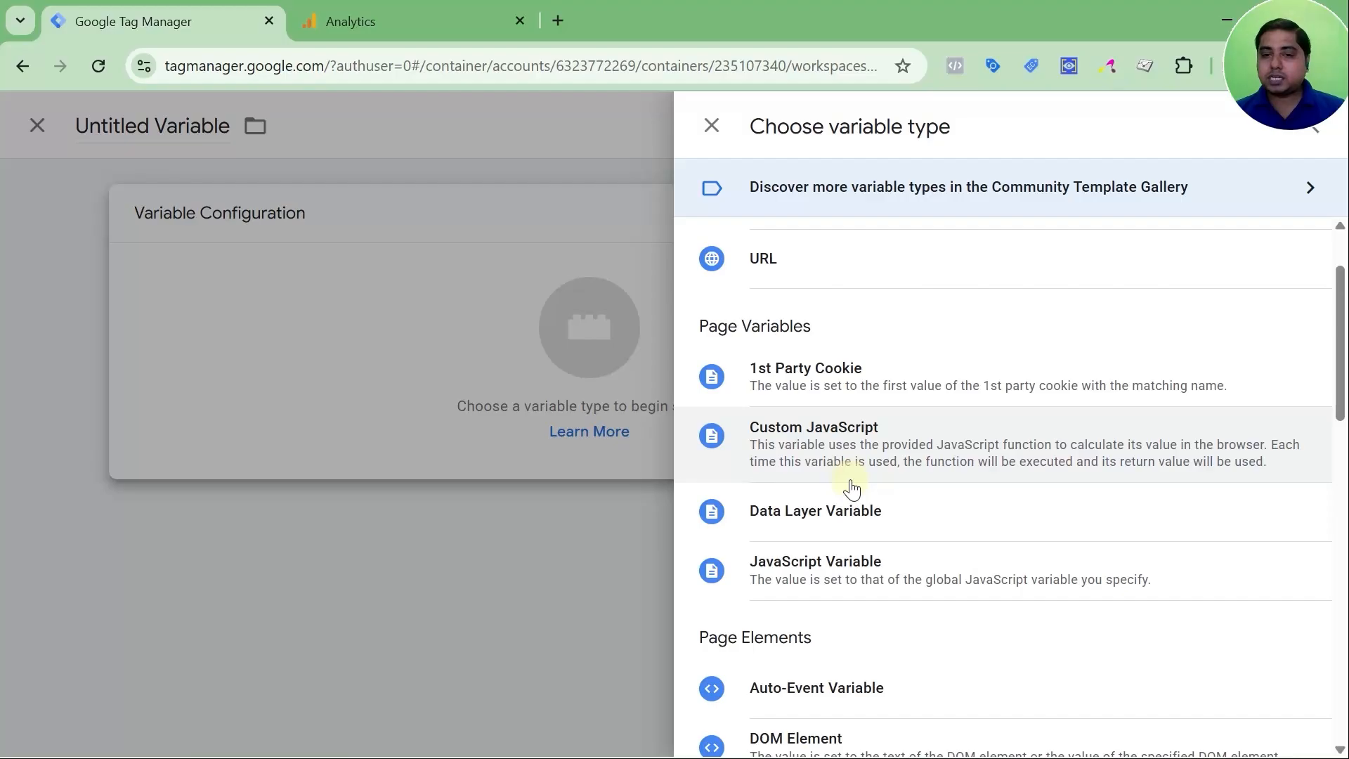
pyautogui.scroll(-1, 853, 485)
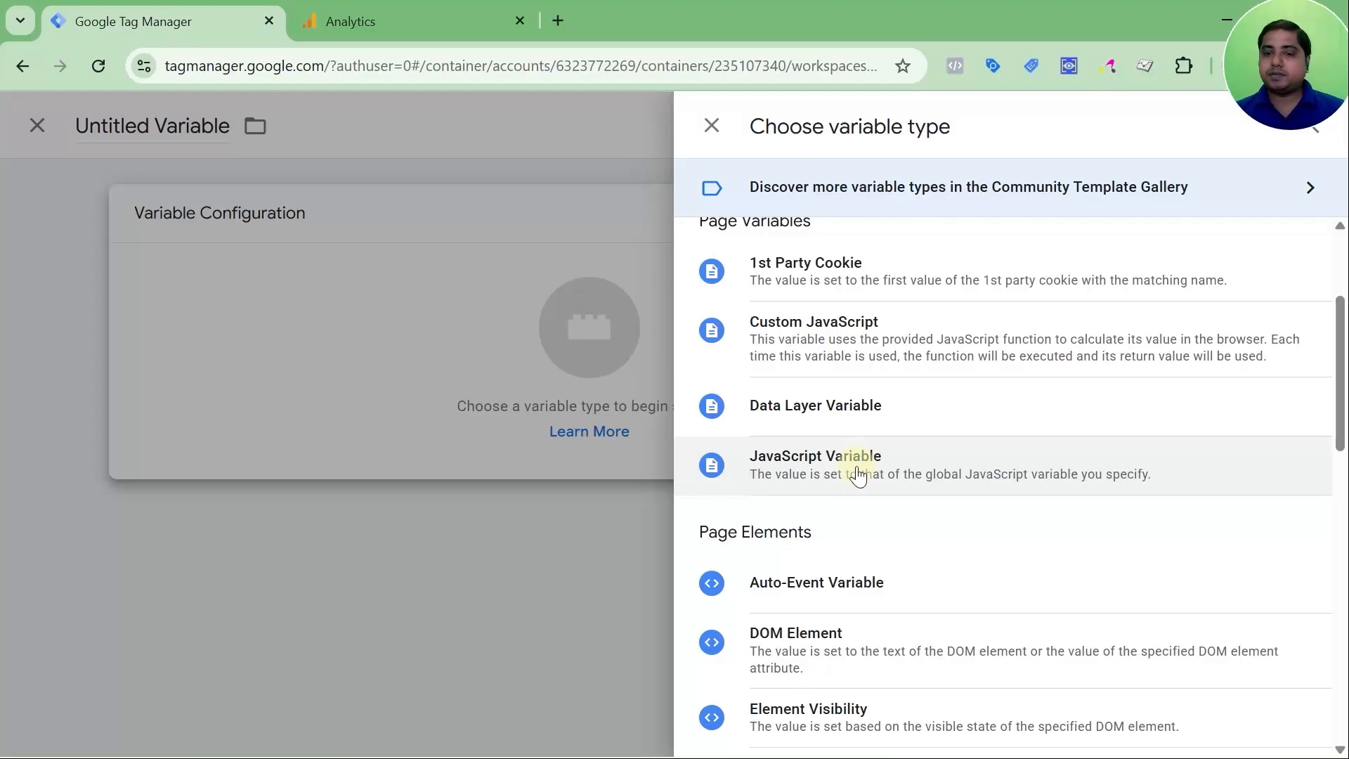
pyautogui.scroll(-3, 856, 467)
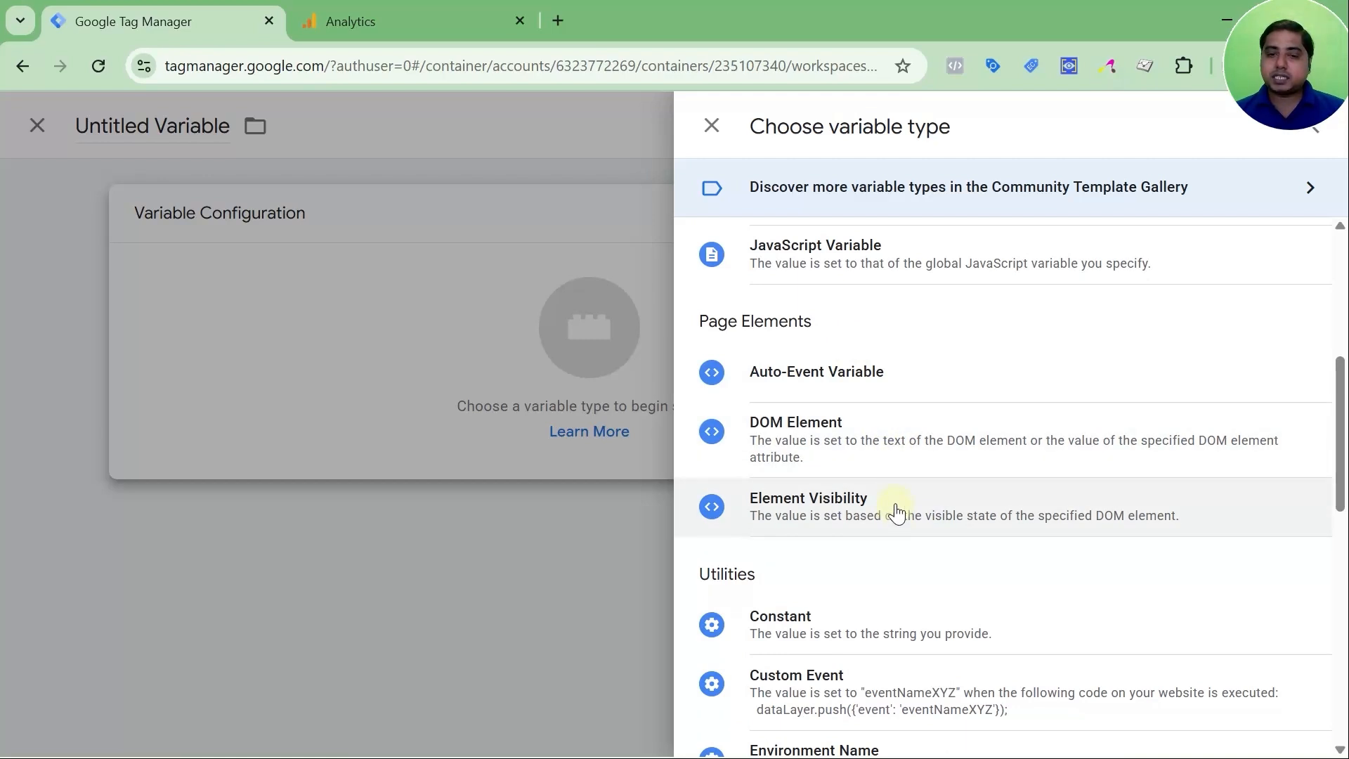
pyautogui.scroll(-3, 897, 513)
pyautogui.scroll(-3, 934, 517)
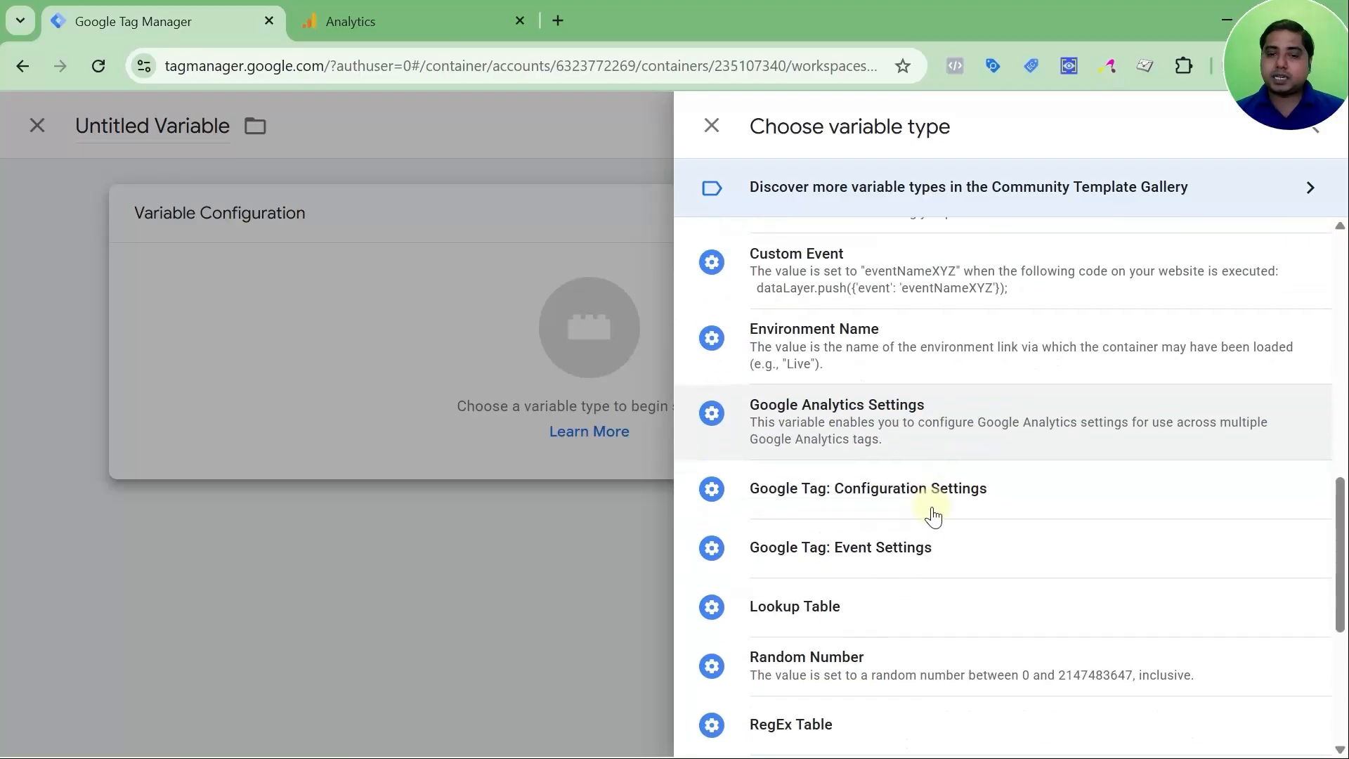
pyautogui.scroll(-3, 934, 516)
pyautogui.scroll(-2, 934, 517)
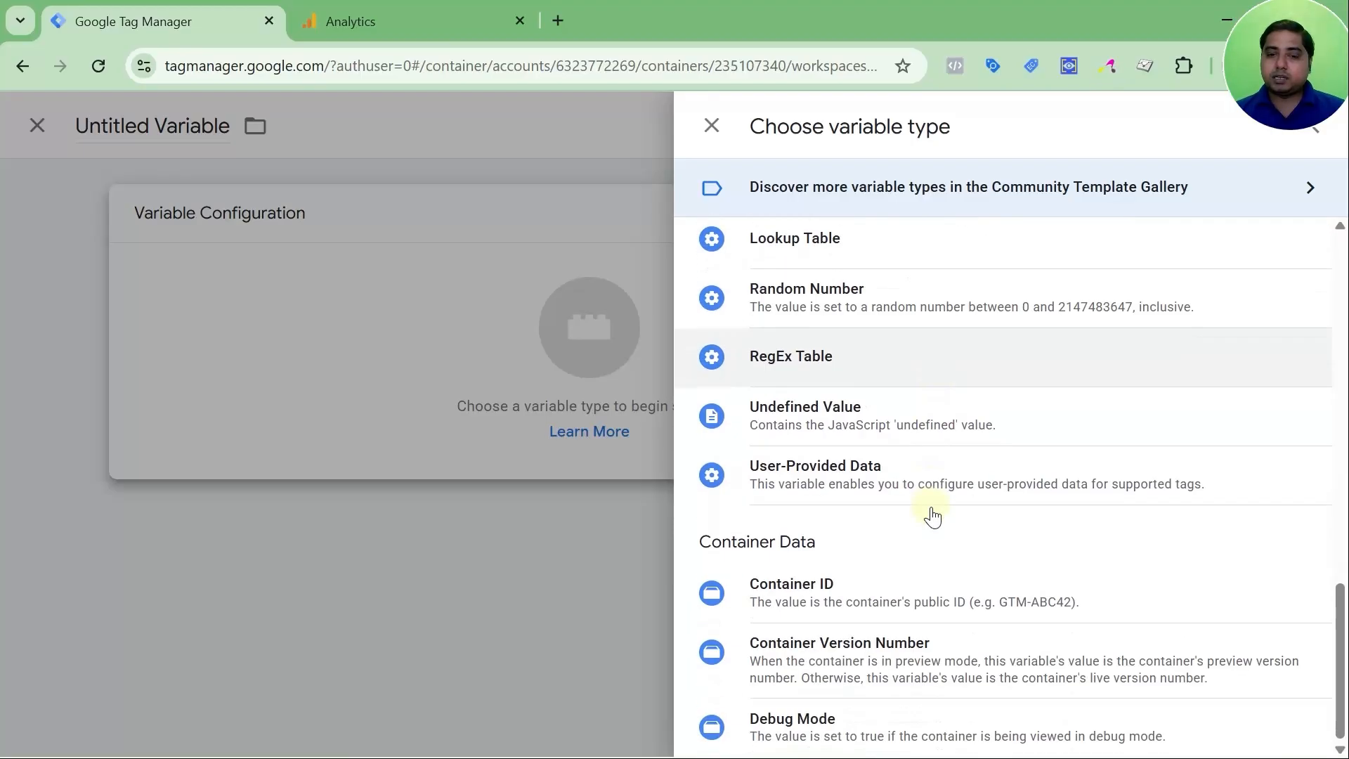
pyautogui.scroll(15, 934, 517)
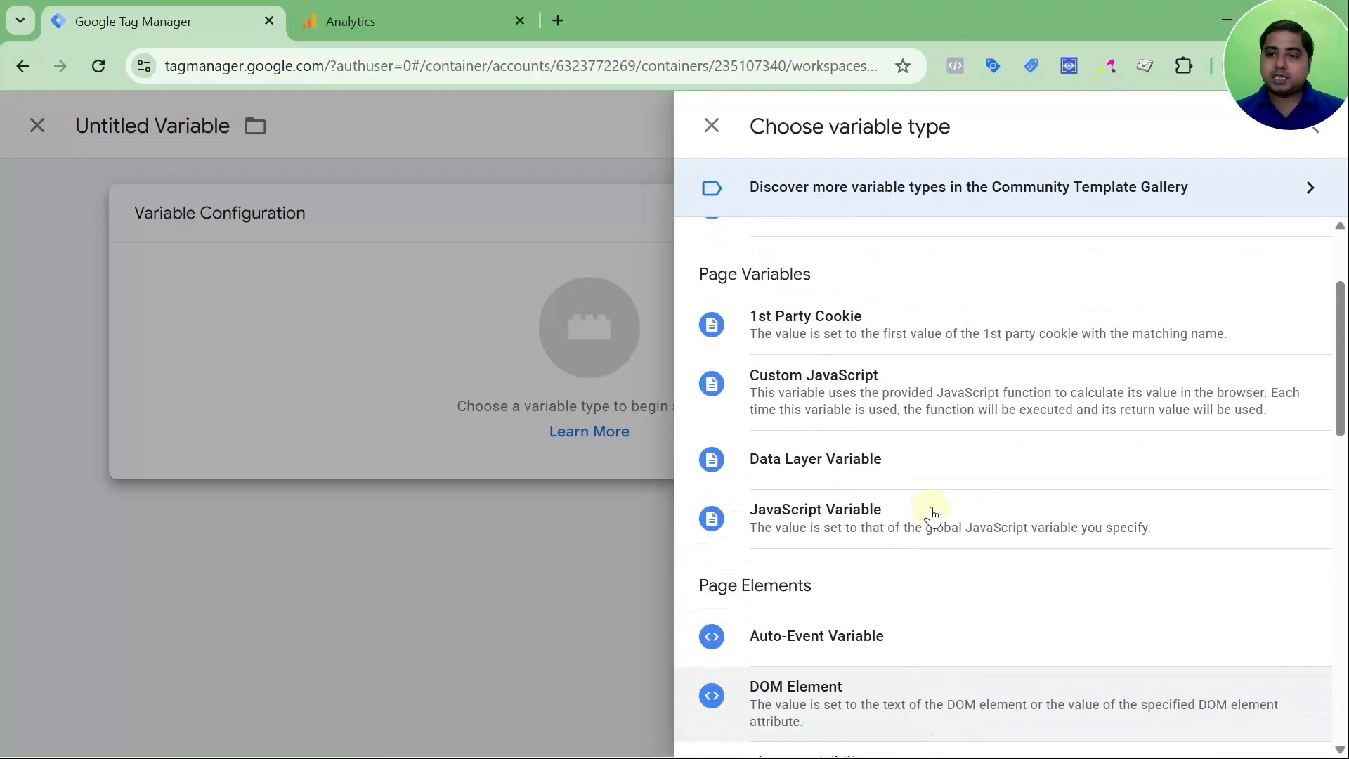
pyautogui.scroll(2, 934, 517)
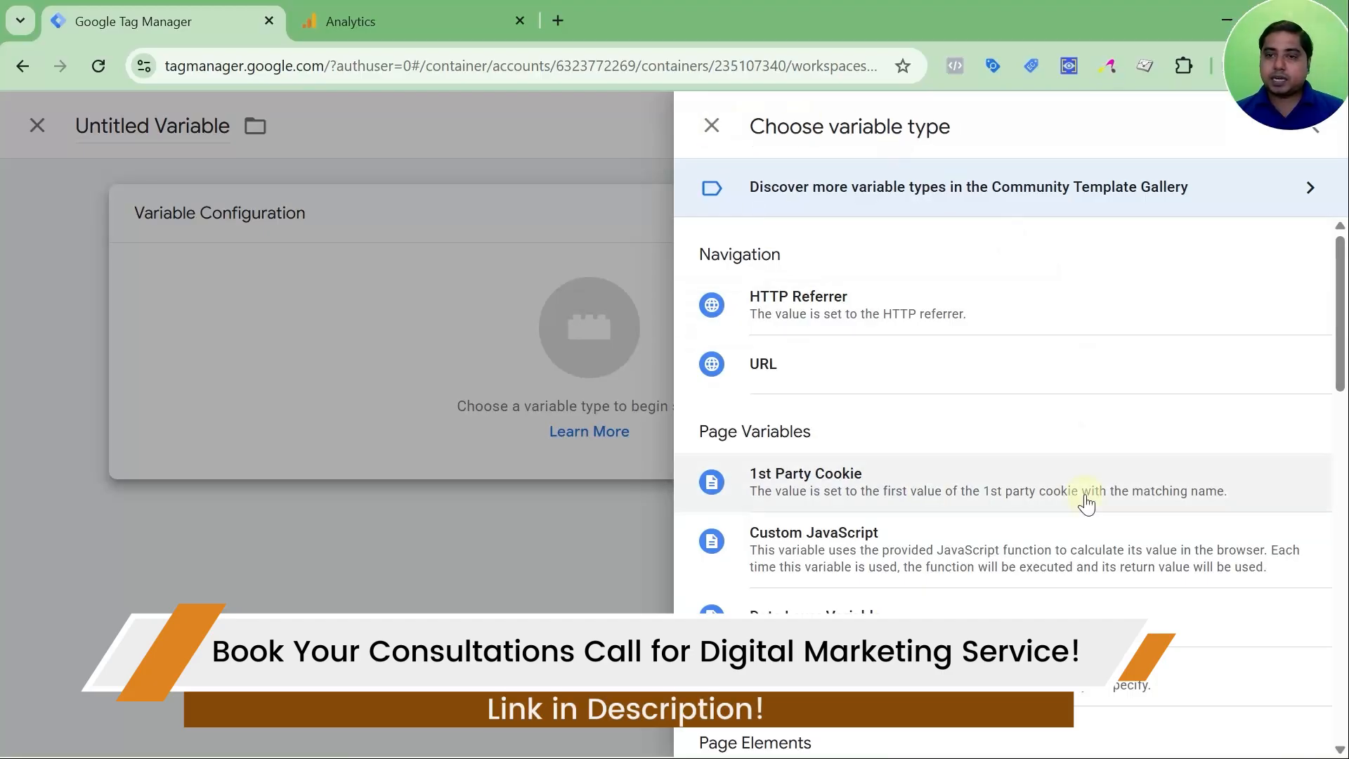
pyautogui.scroll(-12, 1019, 520)
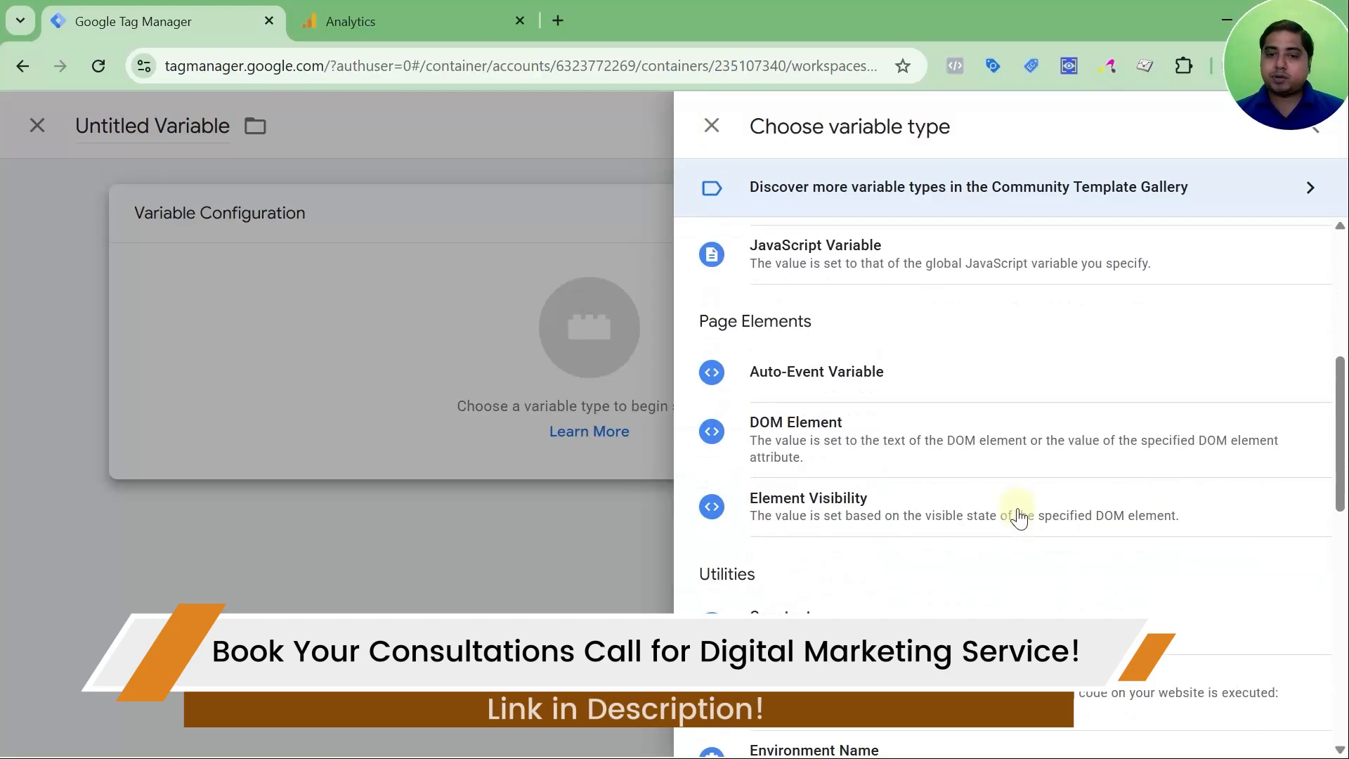
pyautogui.scroll(12, 1020, 518)
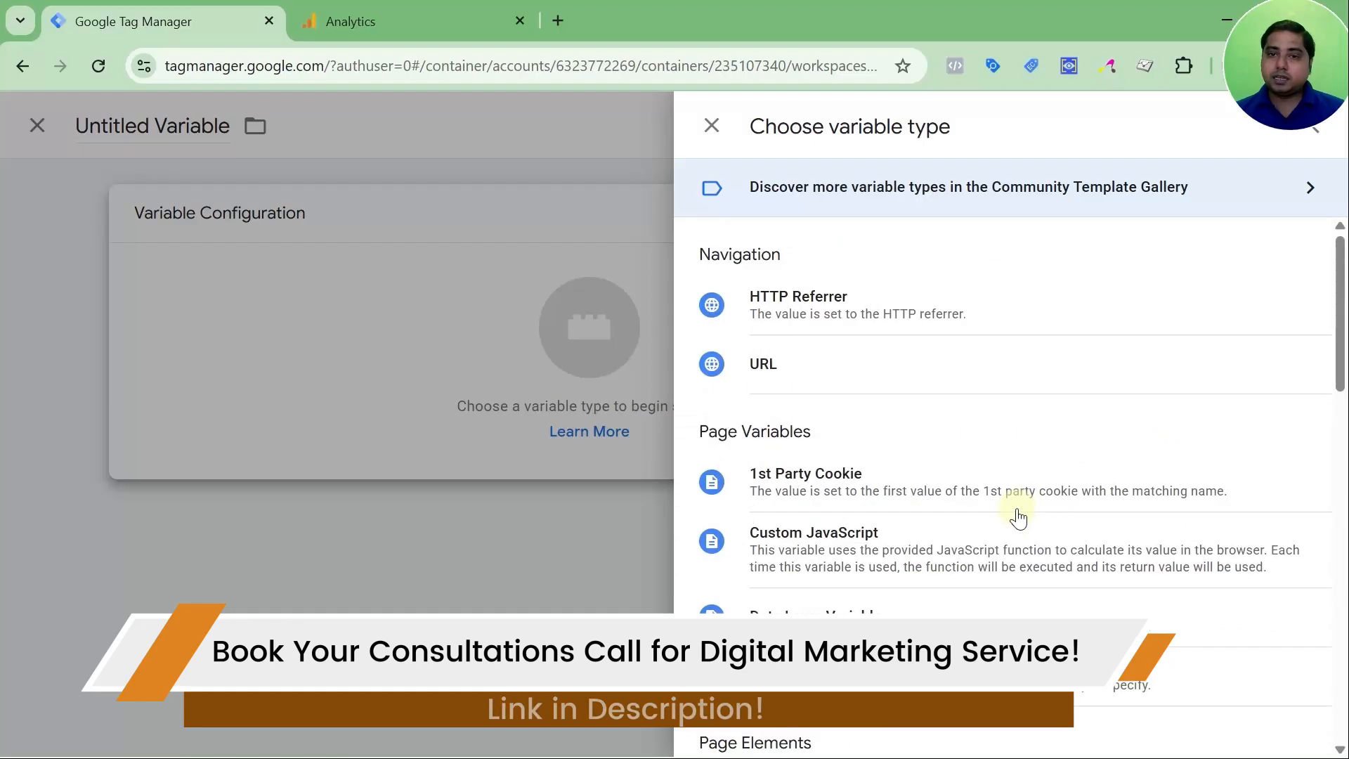
# Browse the Community Template Gallery's variable templates, then close the panels without creating a variable
pyautogui.click(1046, 192)
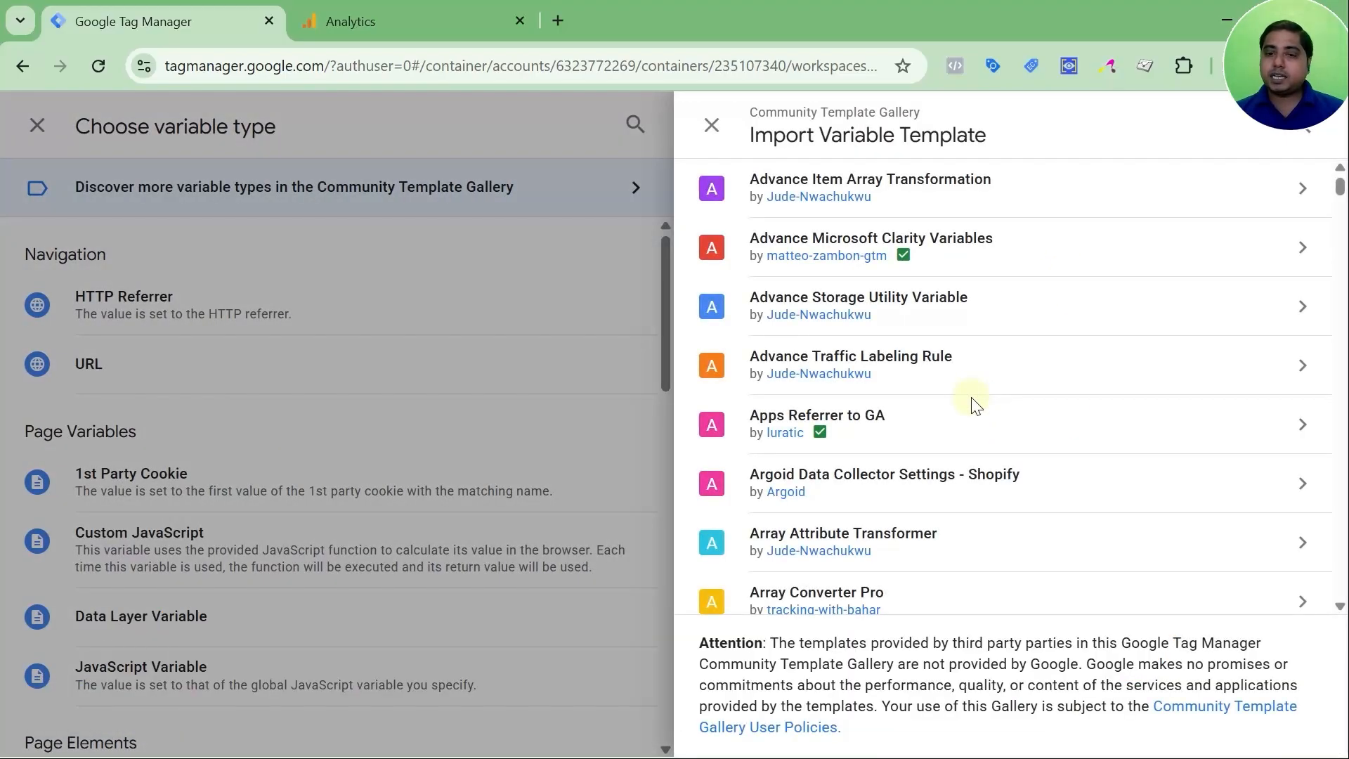
pyautogui.moveTo(1189, 93); pyautogui.dragTo(55, 82)
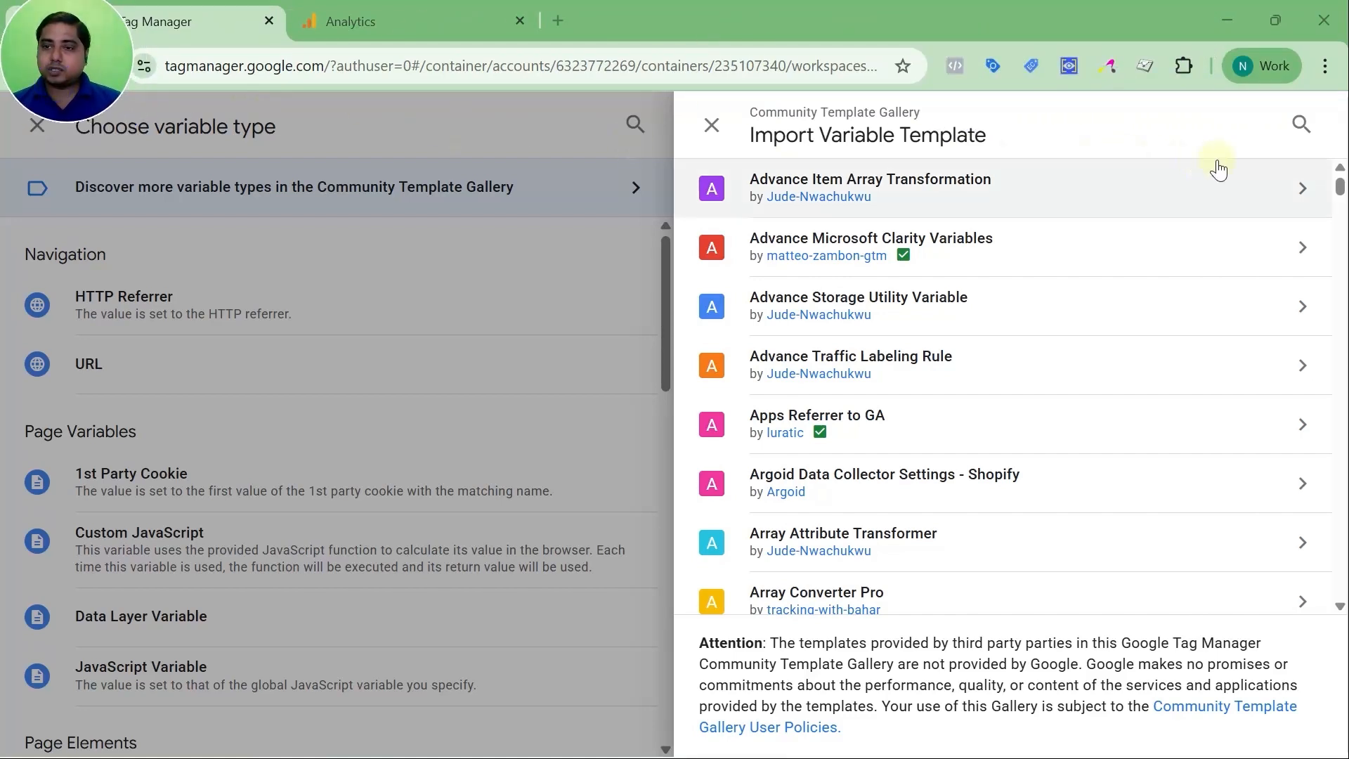
pyautogui.scroll(-6, 1230, 280)
pyautogui.scroll(-20, 1231, 283)
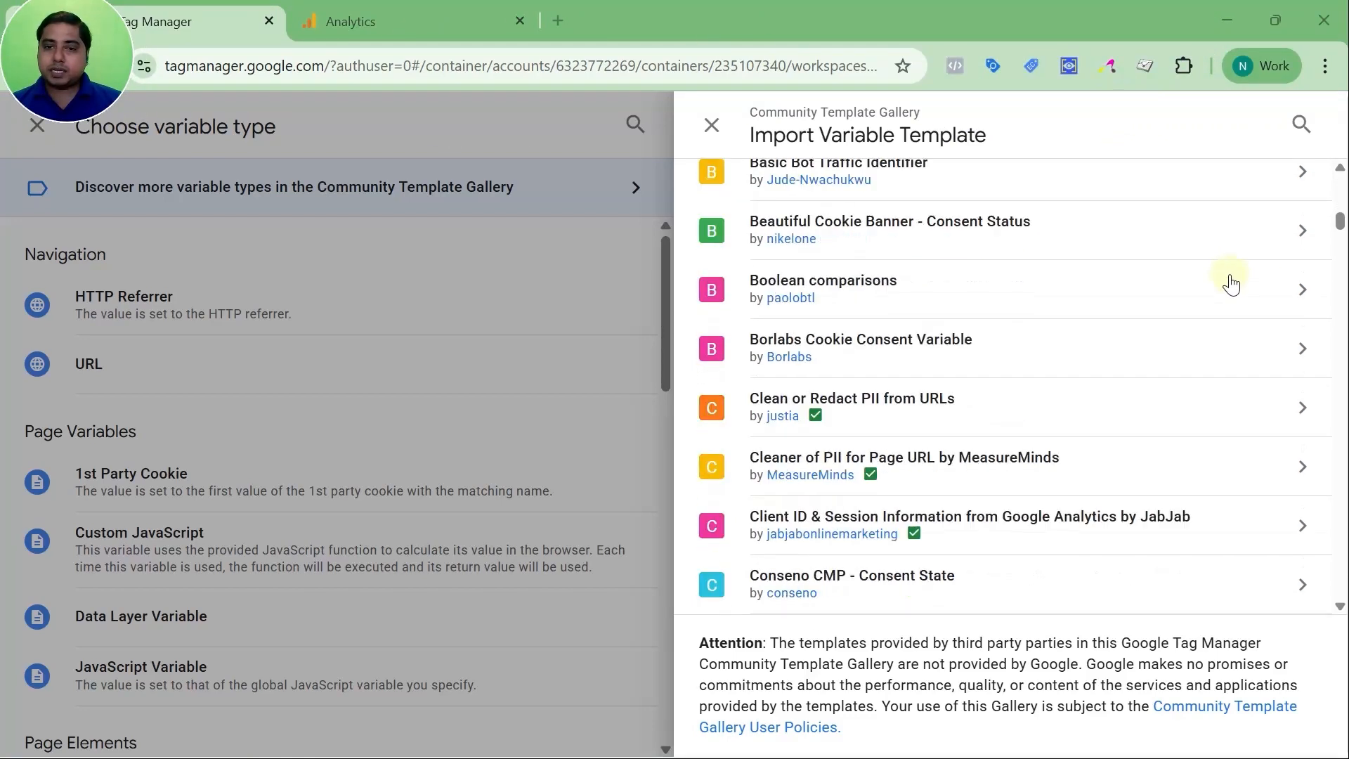
pyautogui.scroll(8, 1231, 283)
pyautogui.scroll(20, 1231, 283)
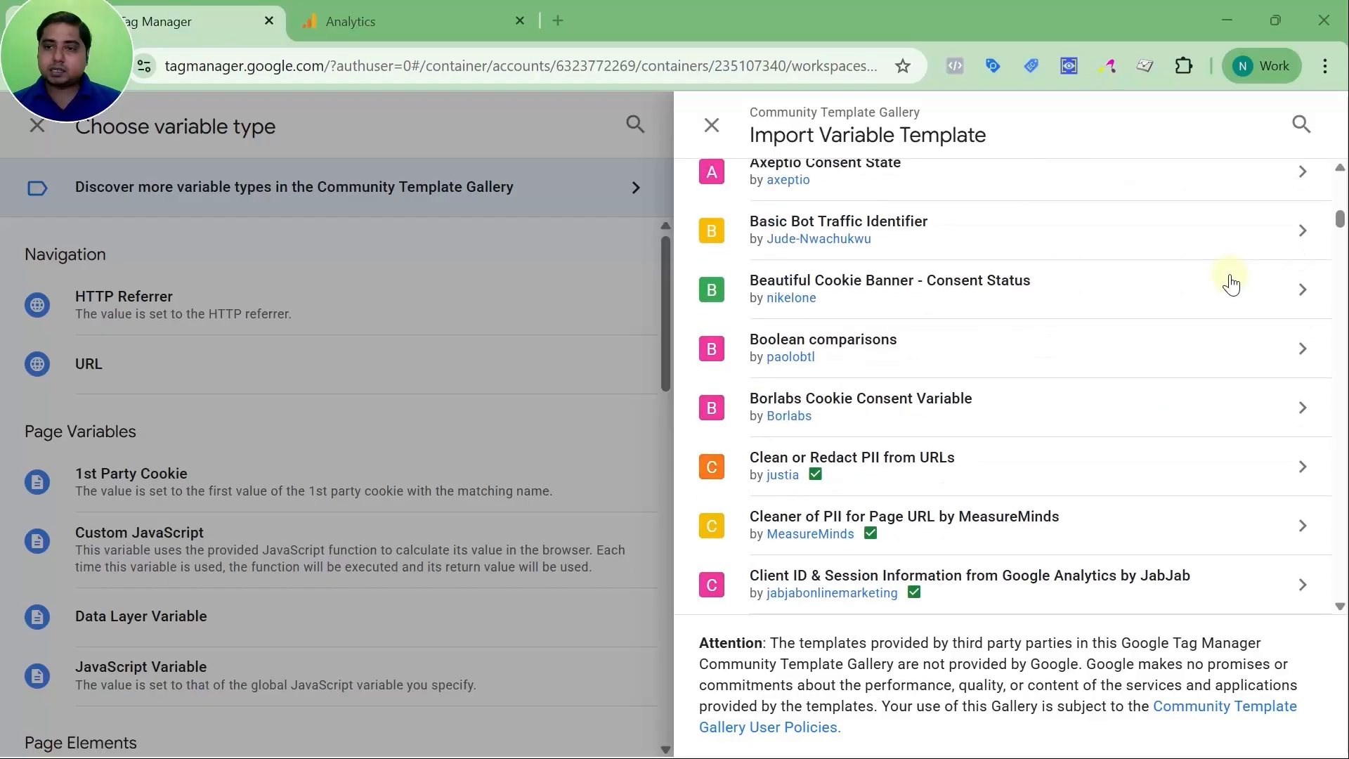
pyautogui.scroll(10, 279, 277)
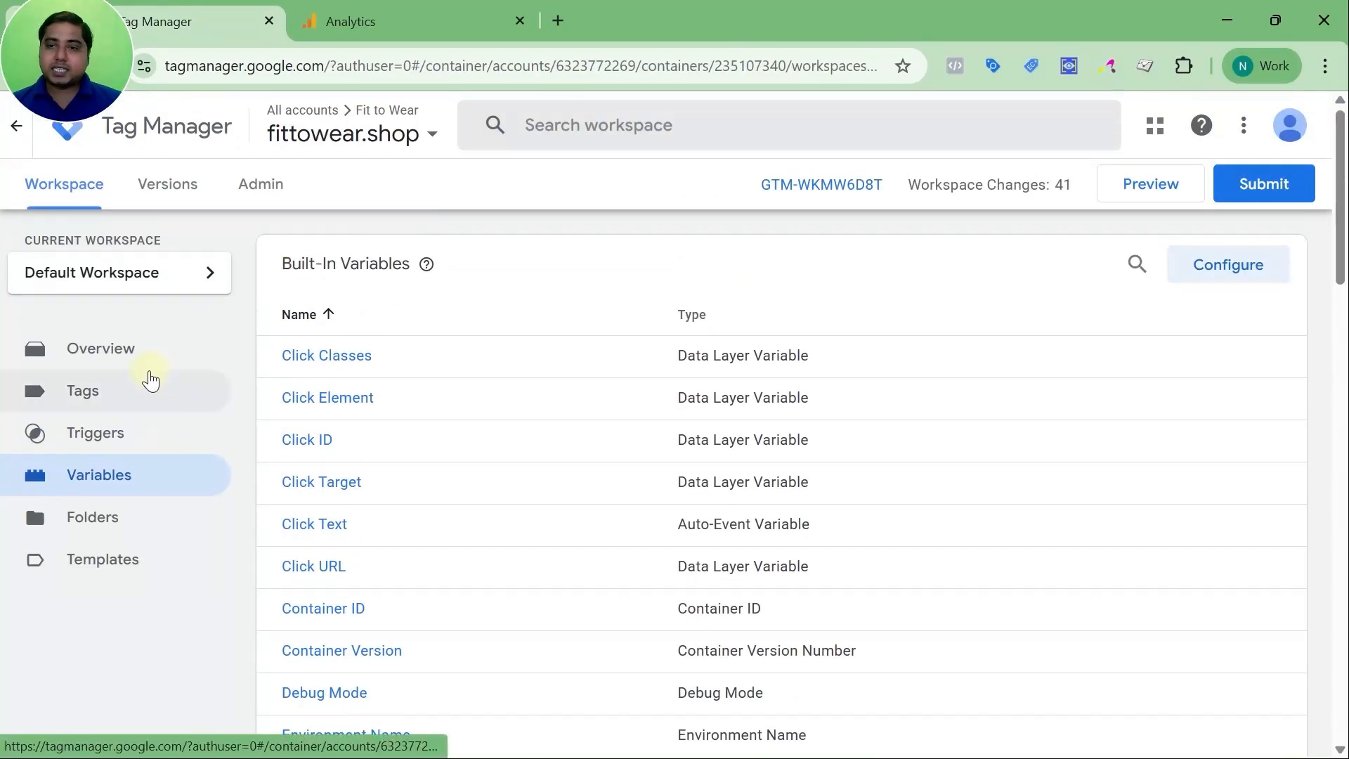
# Create a new folder named GA4 on the Folders page
pyautogui.click(111, 533)
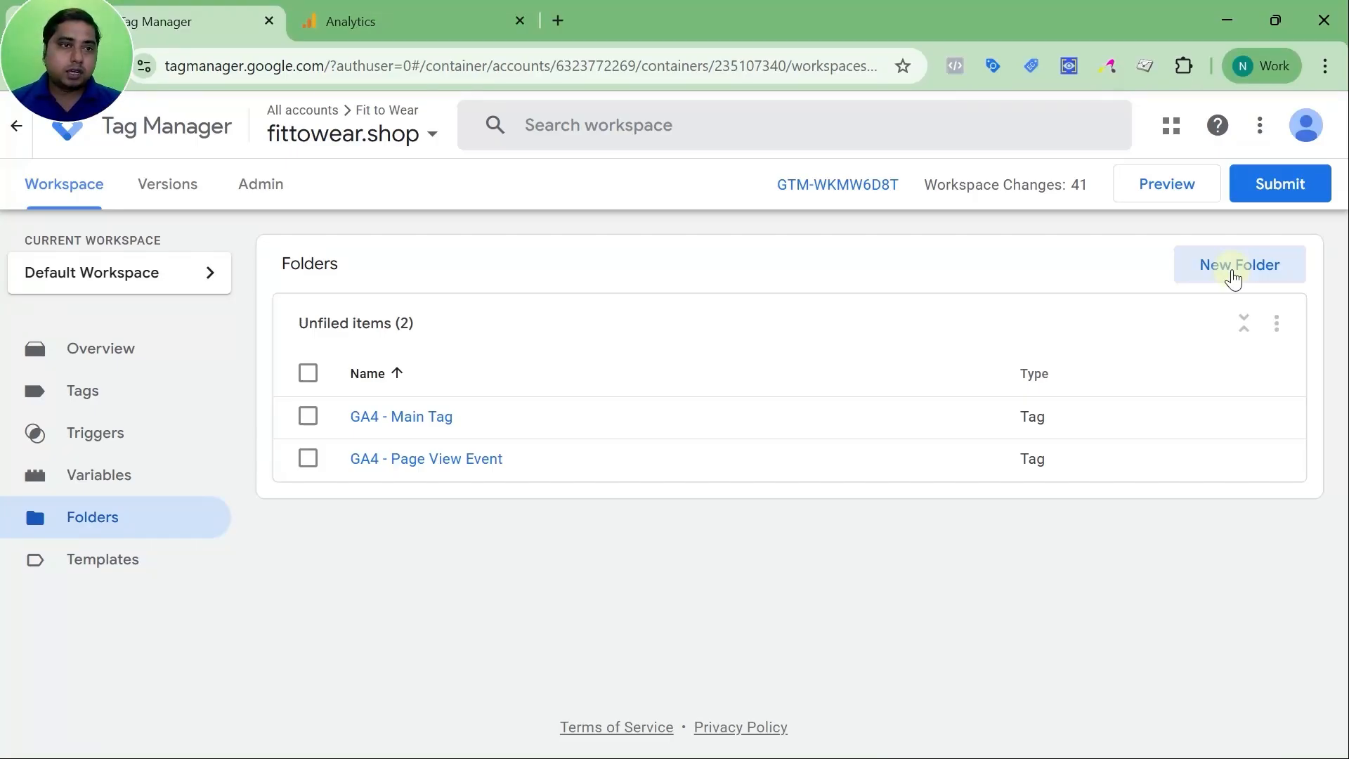
pyautogui.click(1235, 272)
pyautogui.hotkey('ctrl', 'm')
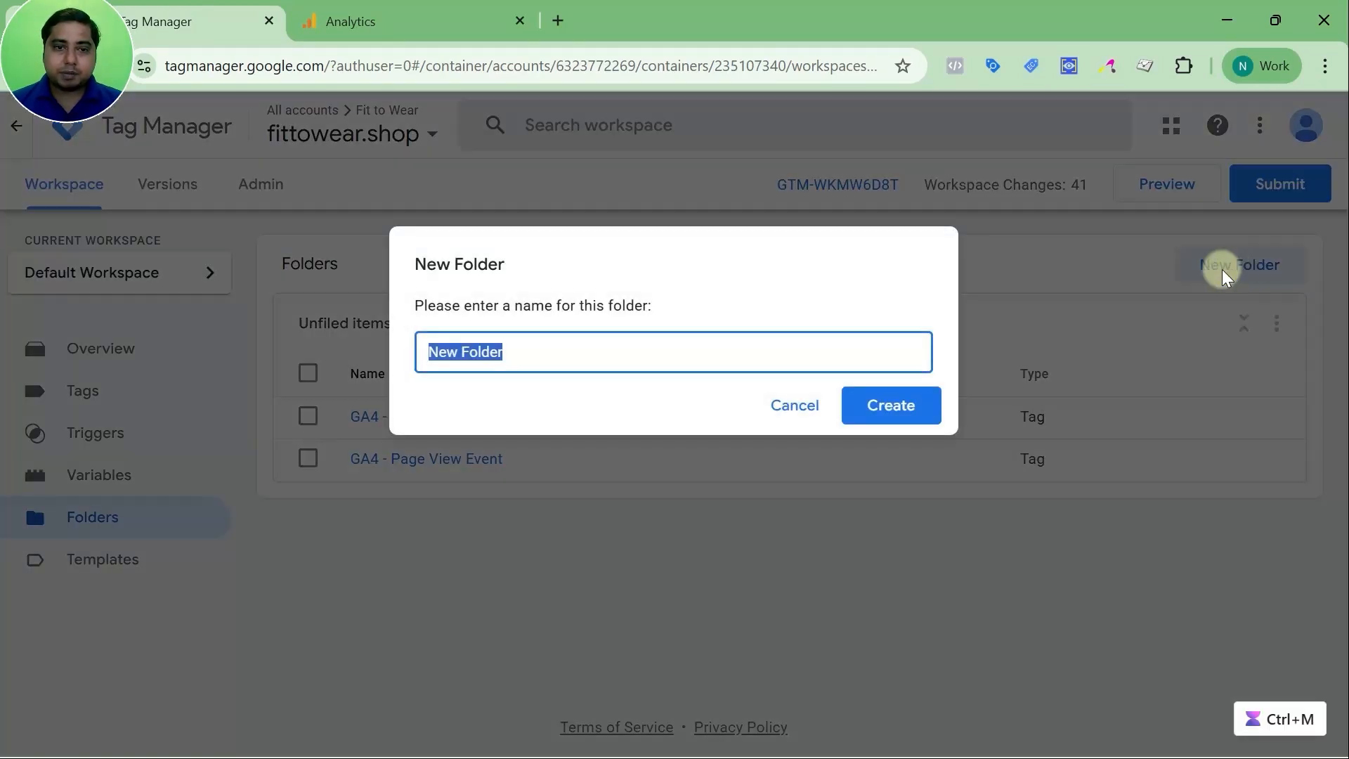
pyautogui.write('GA4')
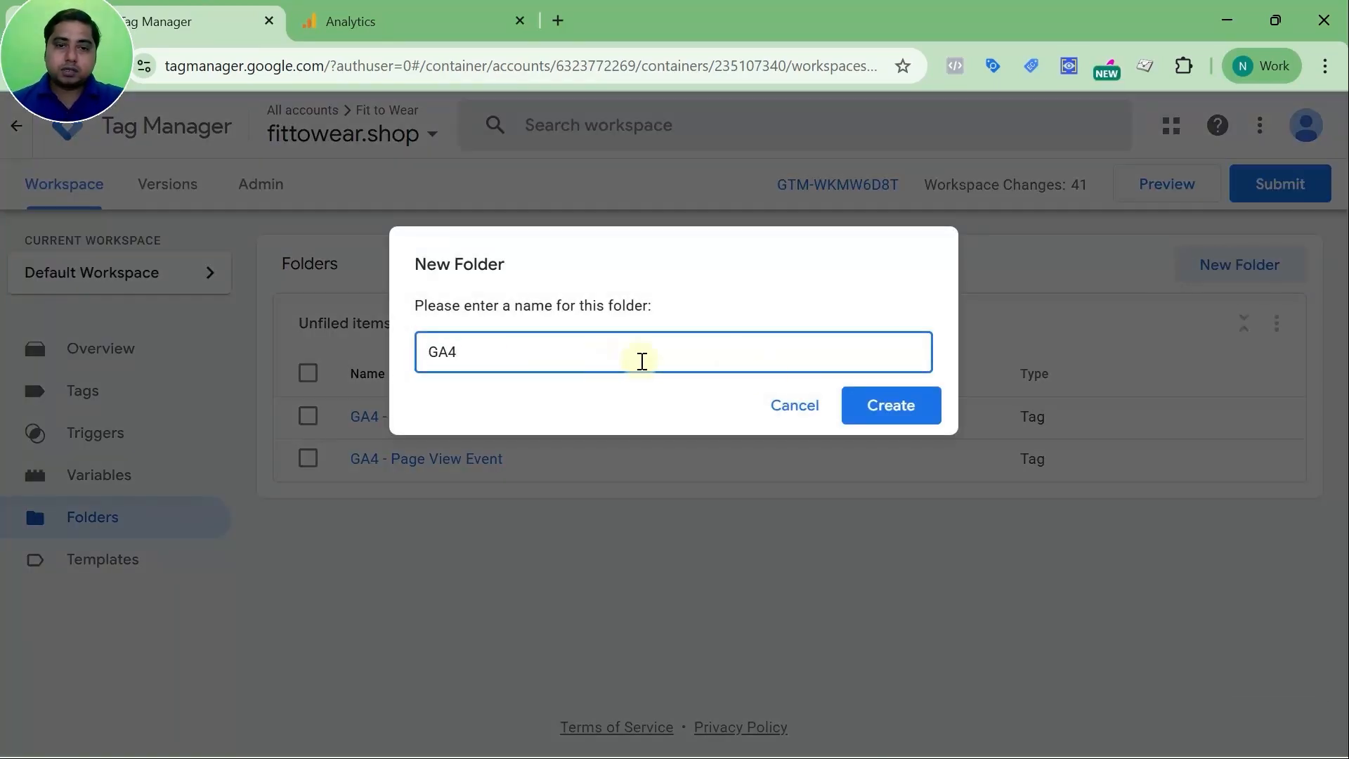
pyautogui.click(853, 396)
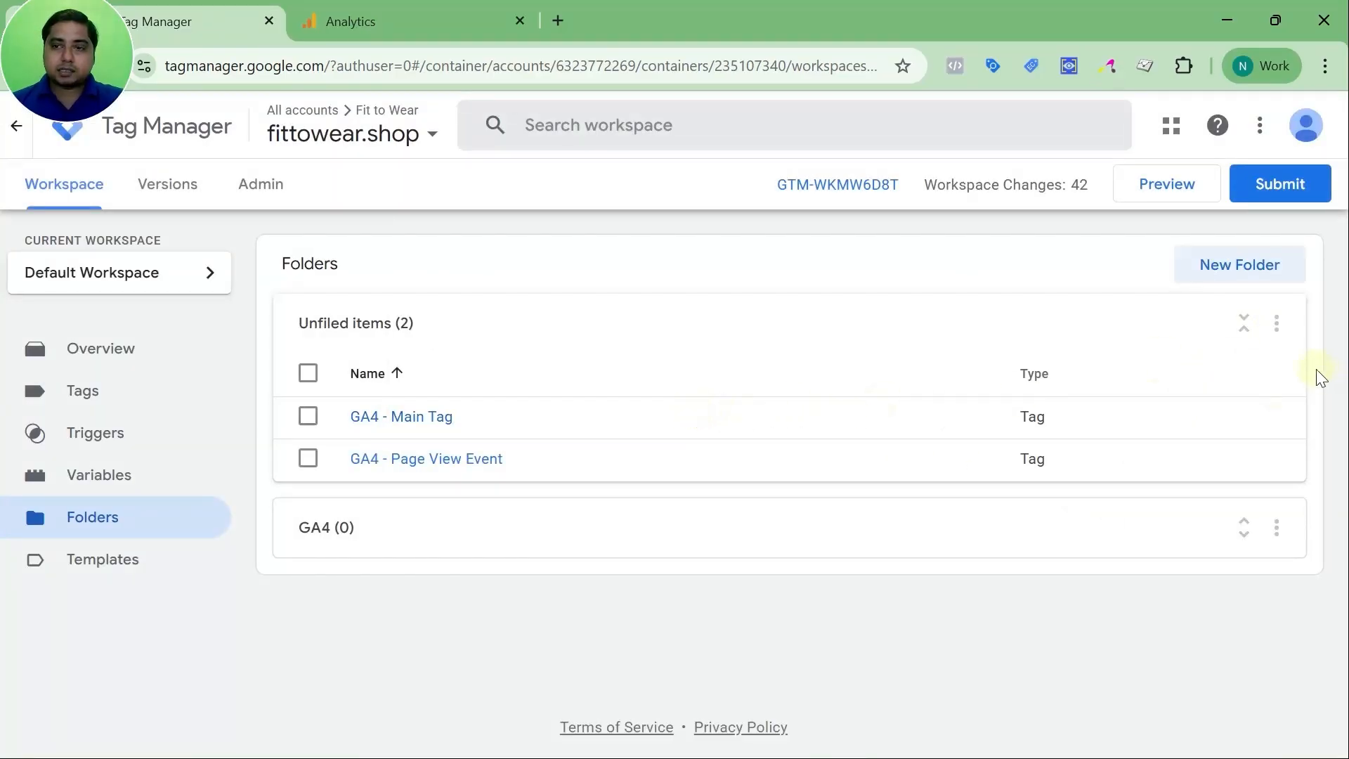
# Move both unfiled GA4 tags into the GA4 folder
pyautogui.click(1276, 324)
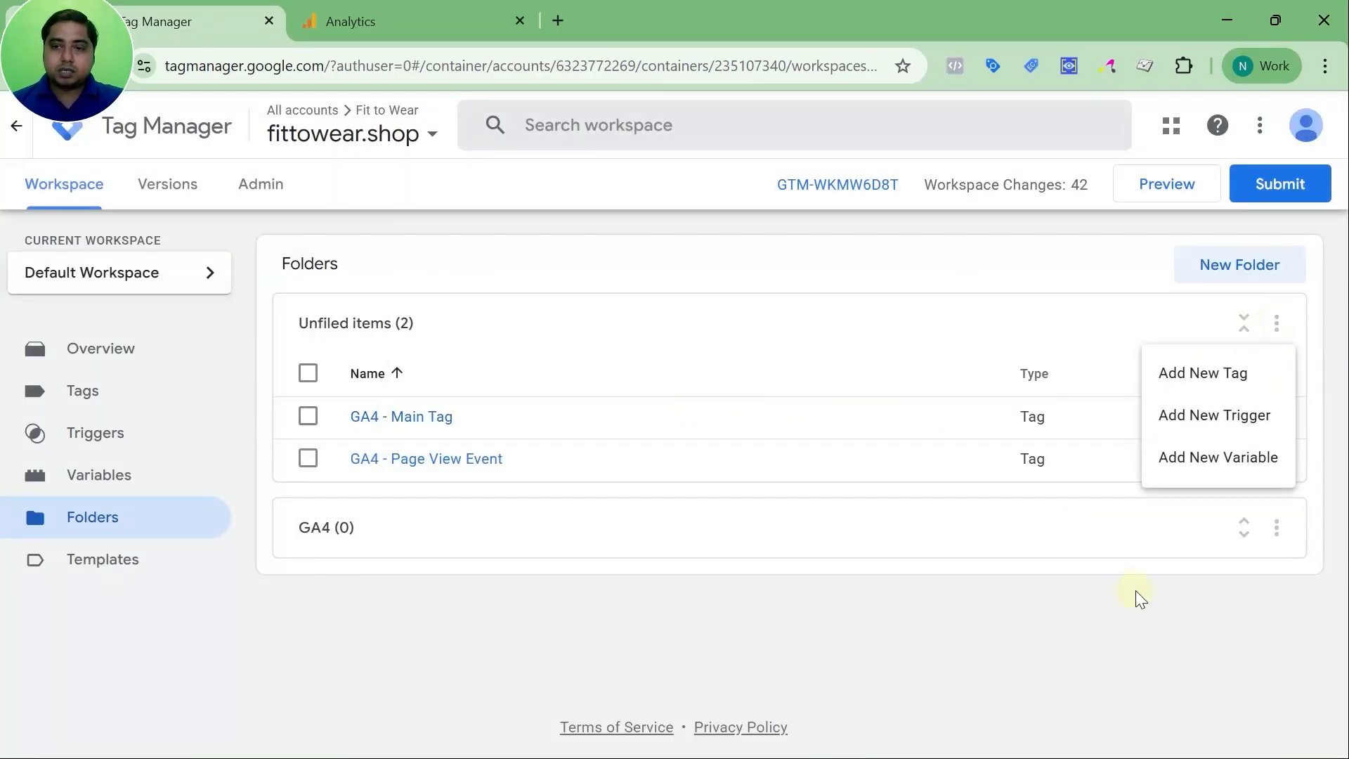
pyautogui.click(1277, 528)
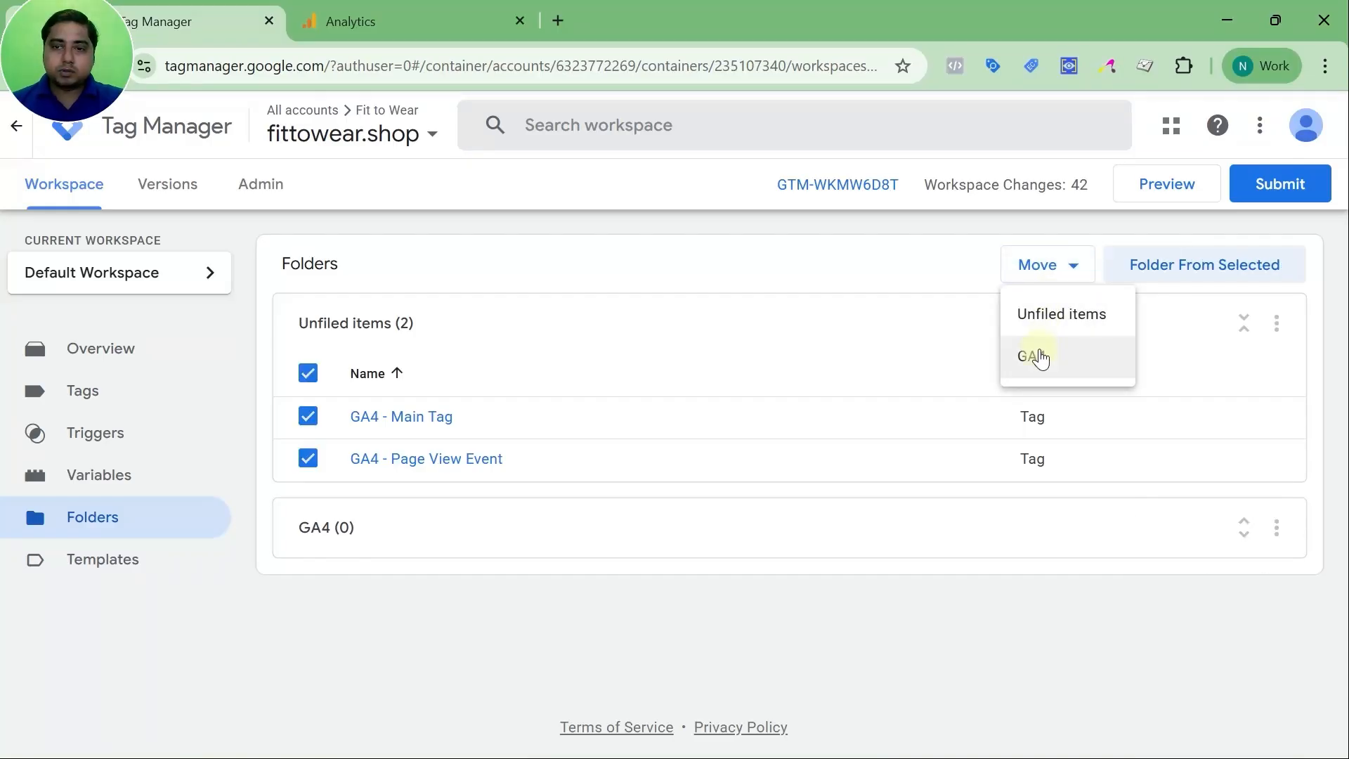
pyautogui.click(1033, 356)
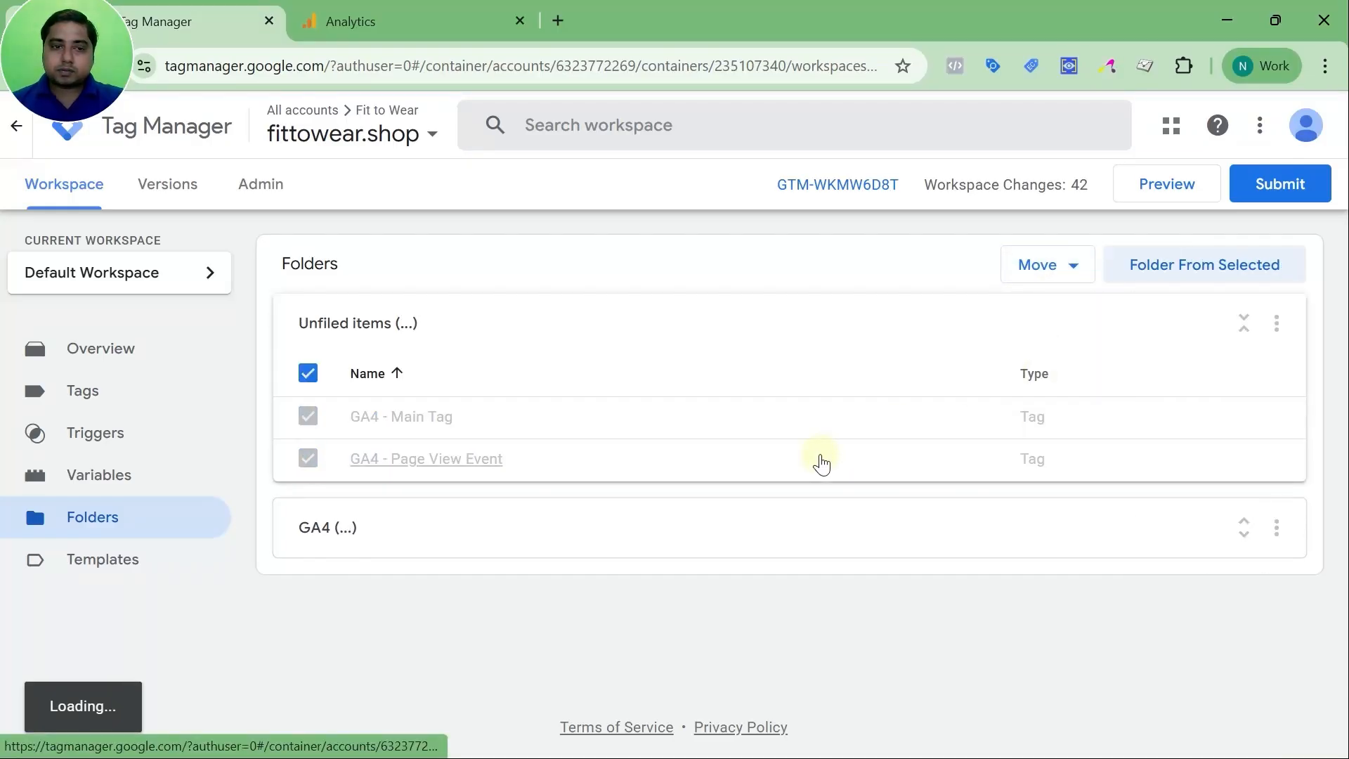
pyautogui.click(840, 458)
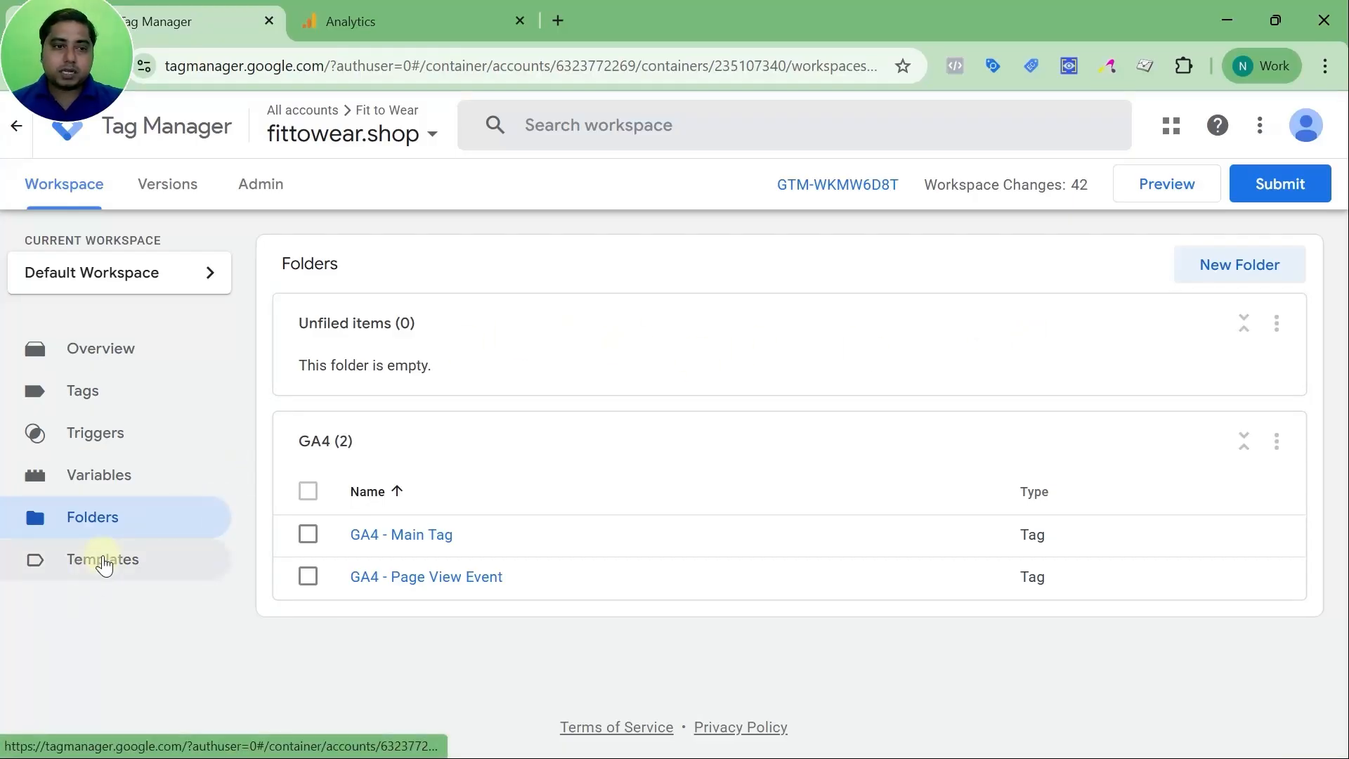
# Confirm Templates holds no custom templates, then return to the Tags list filed under GA4
pyautogui.click(103, 562)
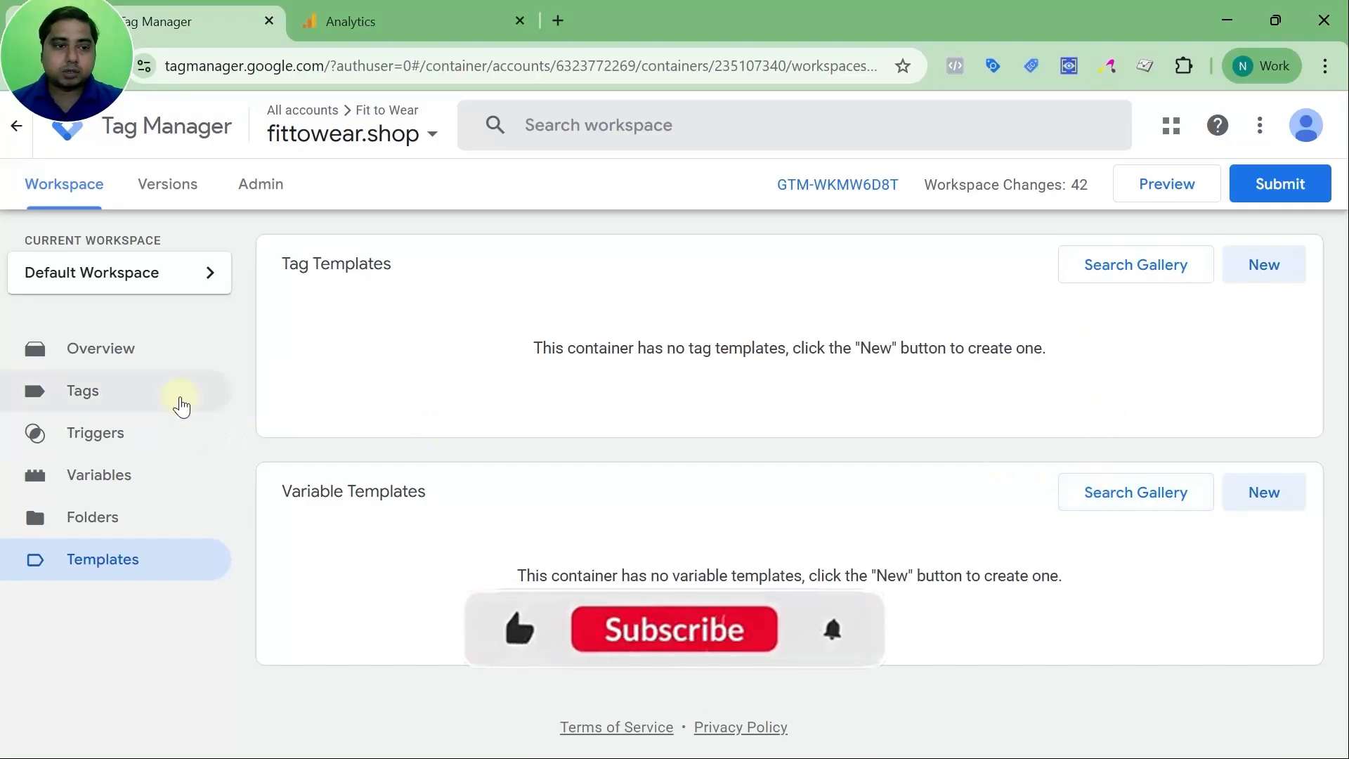
pyautogui.click(125, 387)
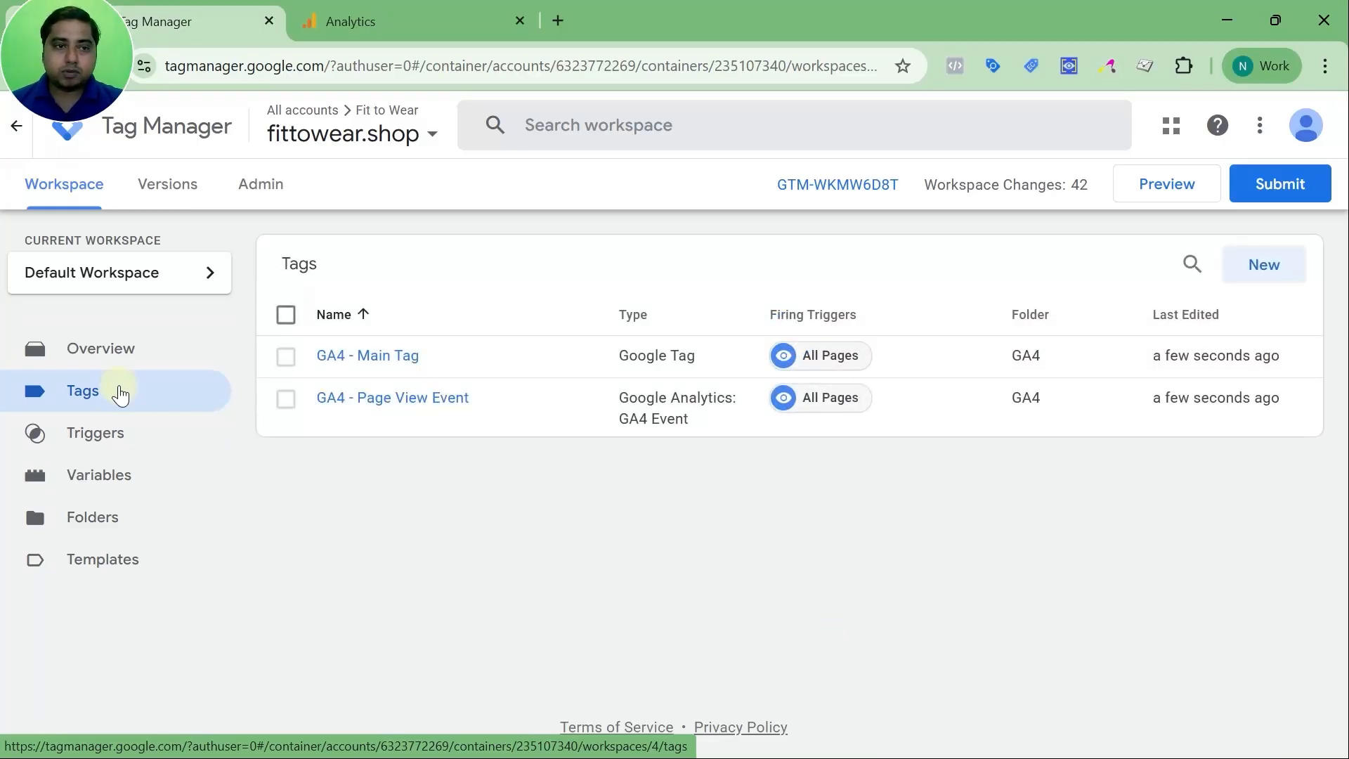
# Inspect version 2's details in the Versions list, then go to the Admin page
pyautogui.click(165, 196)
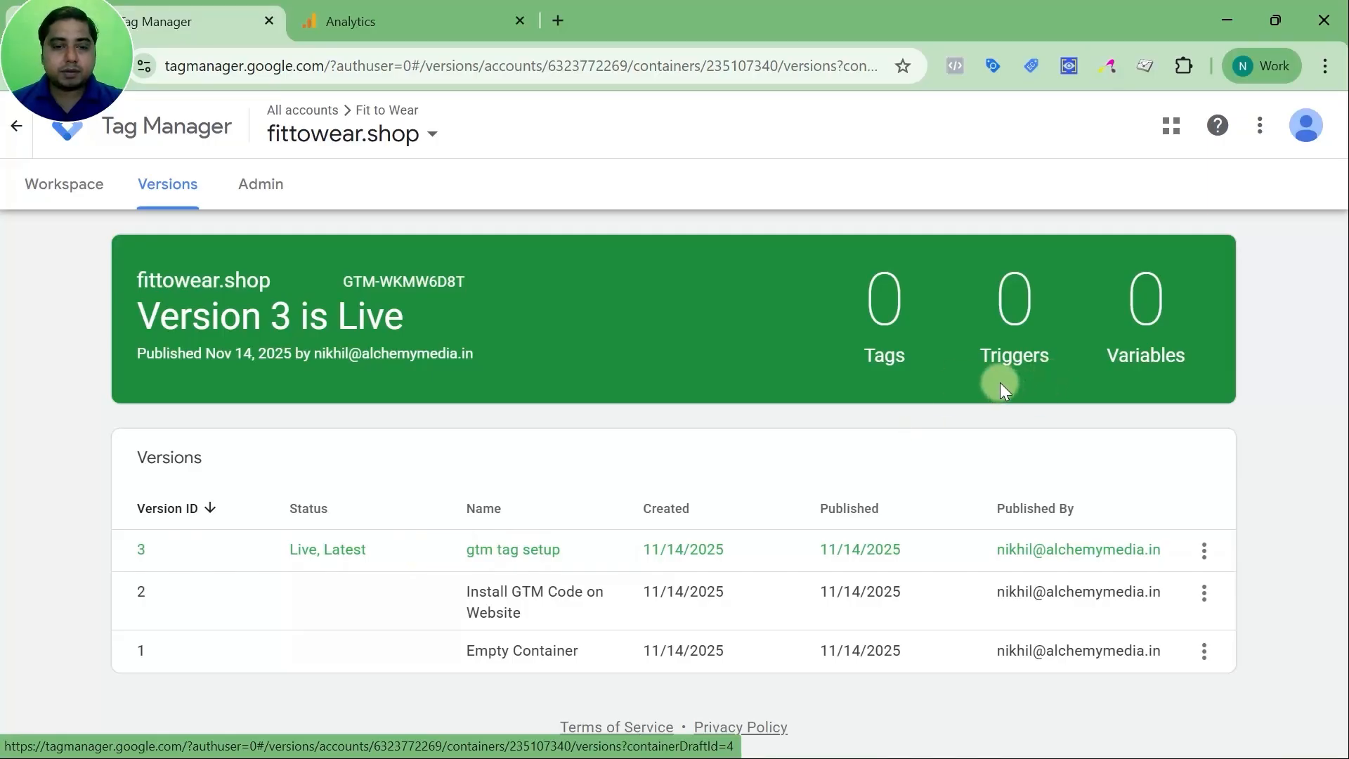
pyautogui.click(511, 604)
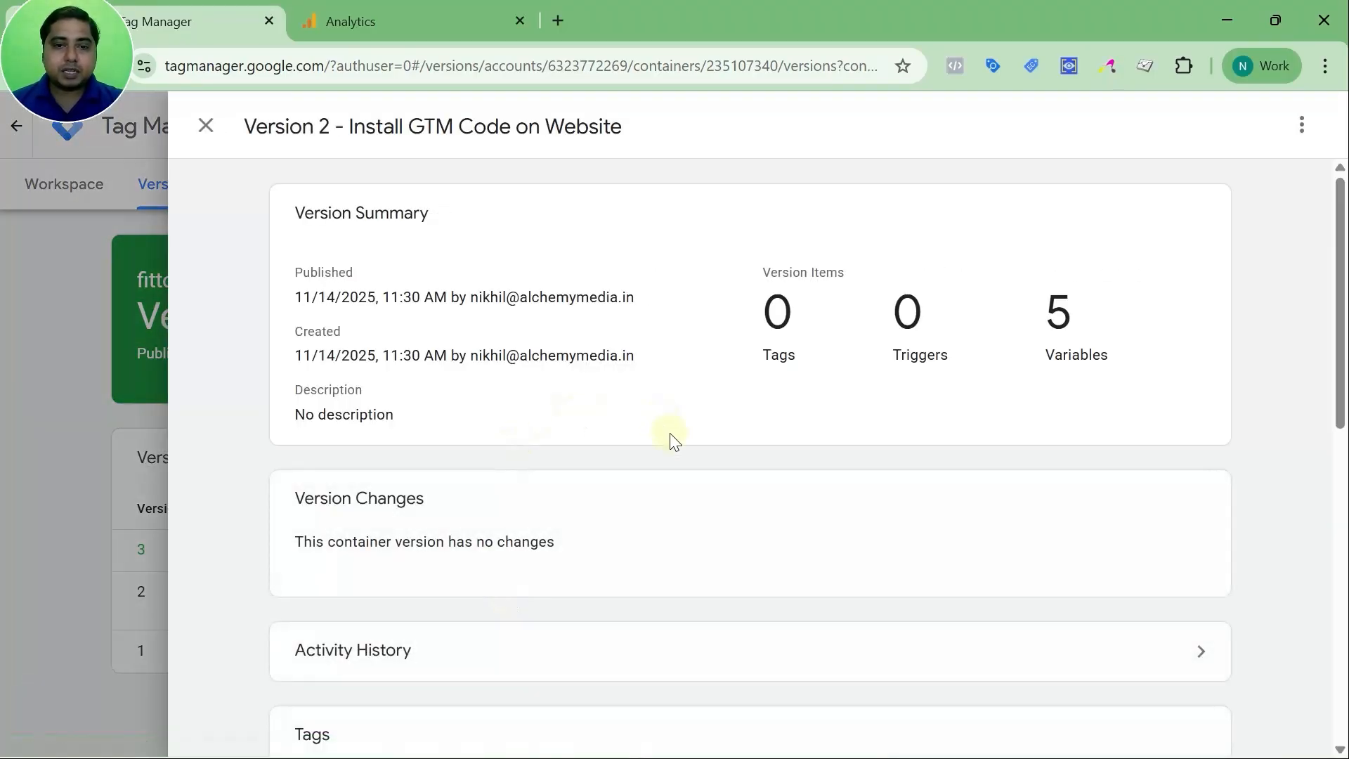
pyautogui.scroll(-3, 1062, 330)
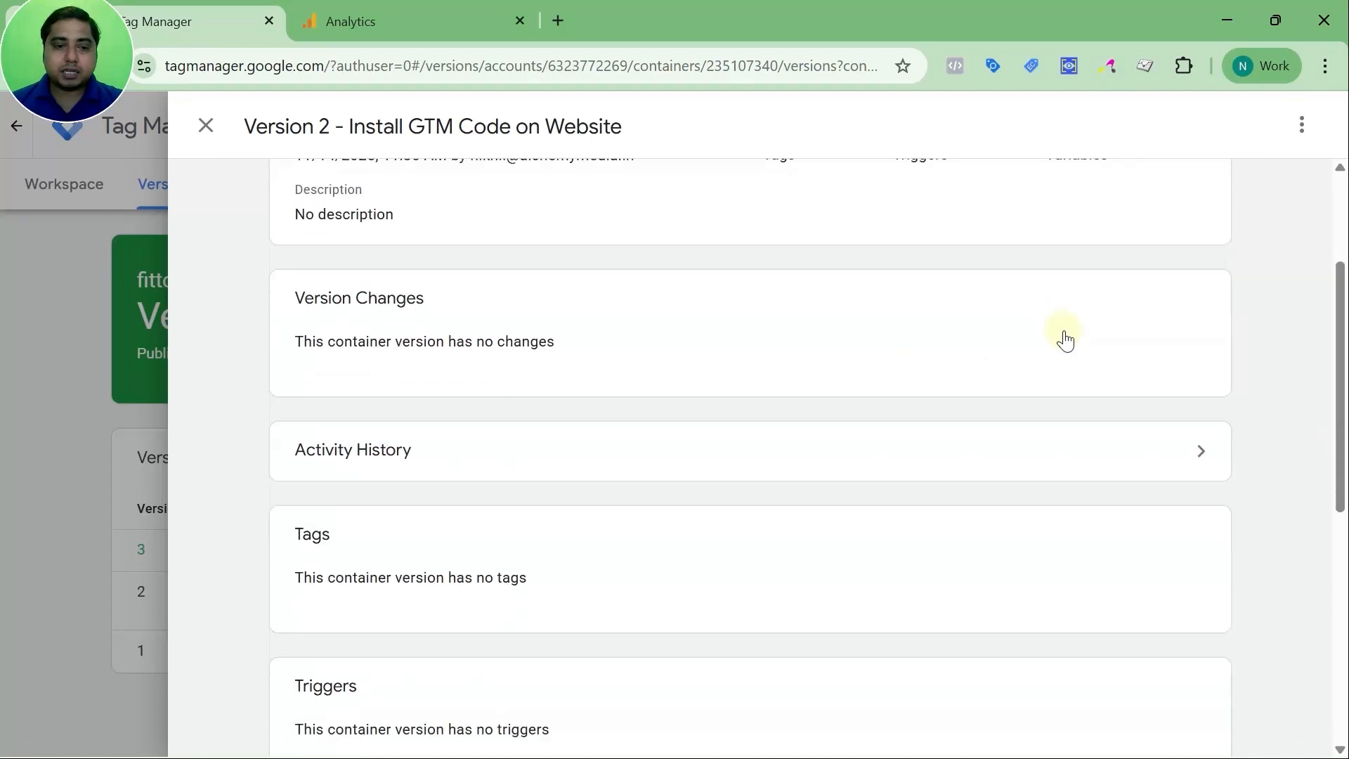
pyautogui.scroll(-5, 1067, 340)
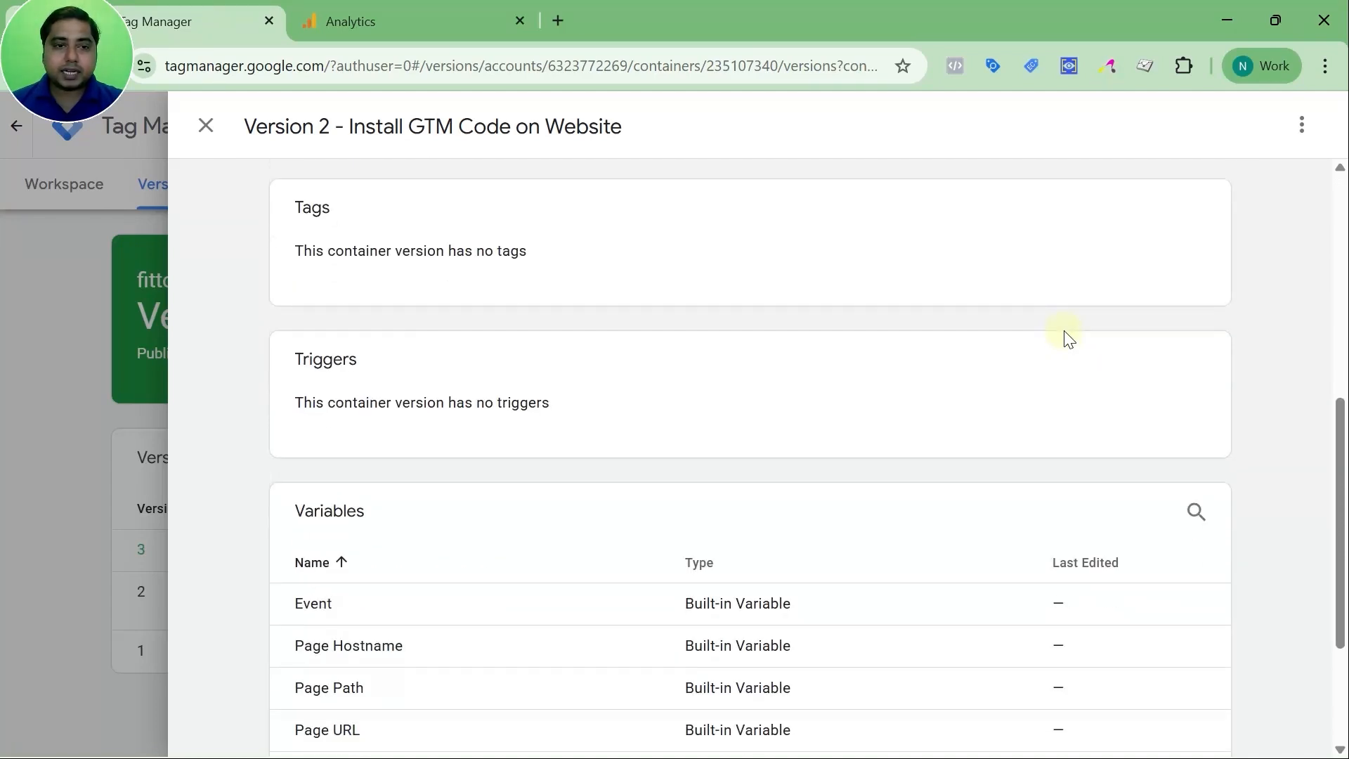
pyautogui.scroll(-3, 1051, 380)
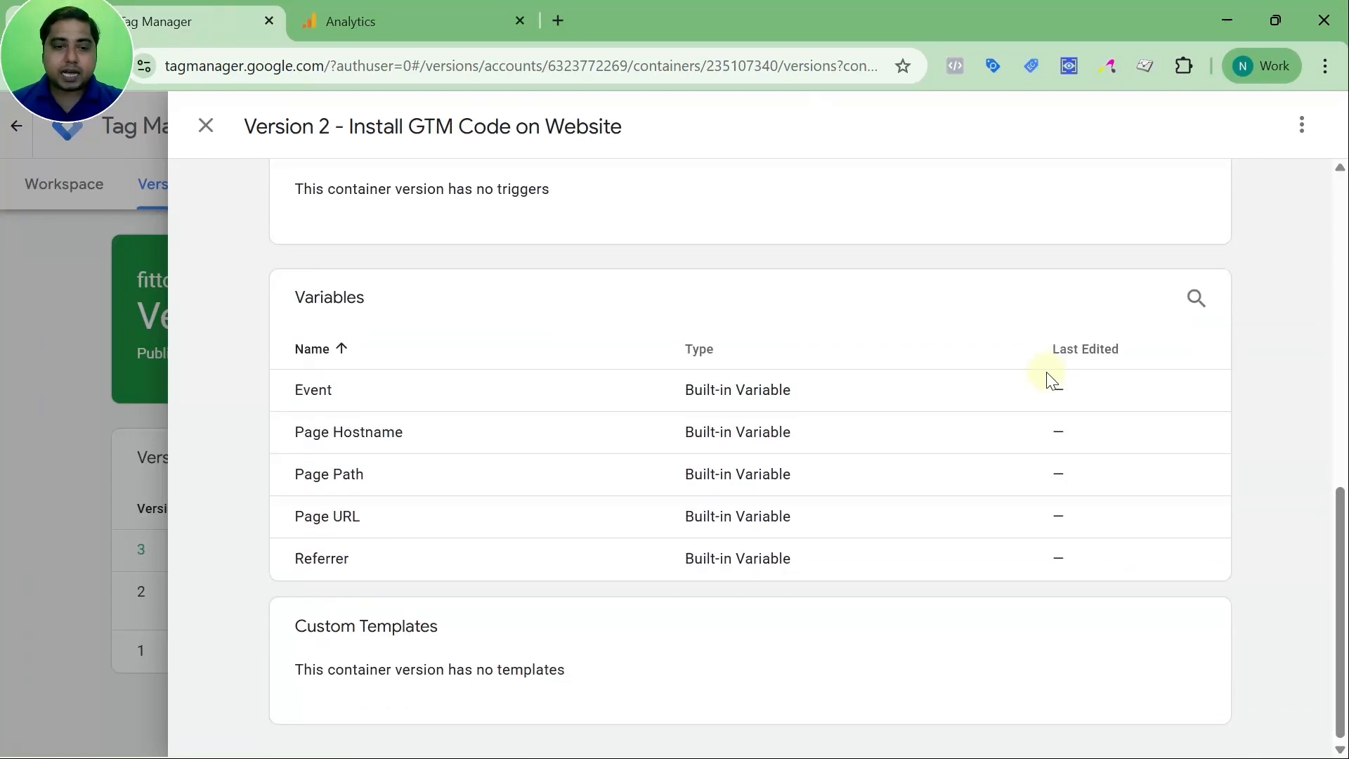
pyautogui.scroll(9, 1052, 380)
pyautogui.scroll(2, 1052, 380)
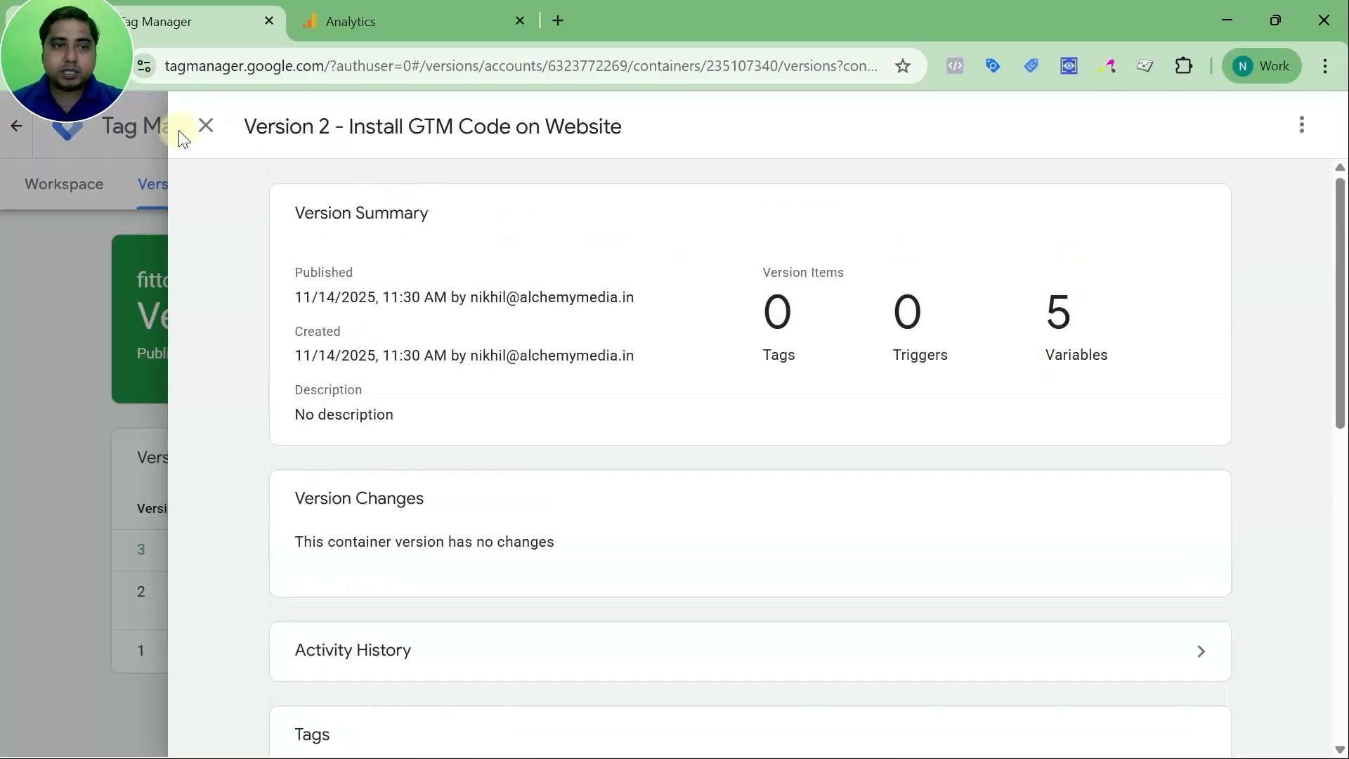
pyautogui.click(205, 127)
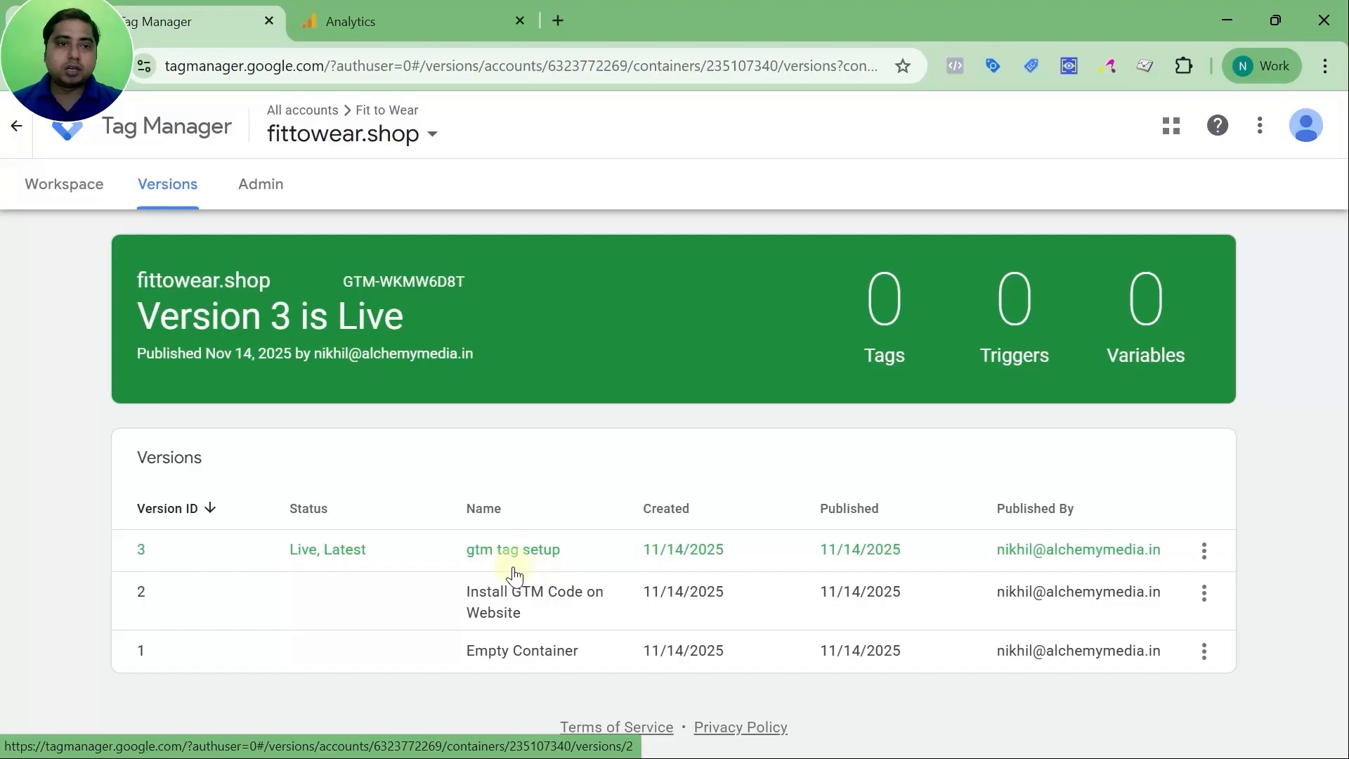
pyautogui.click(263, 203)
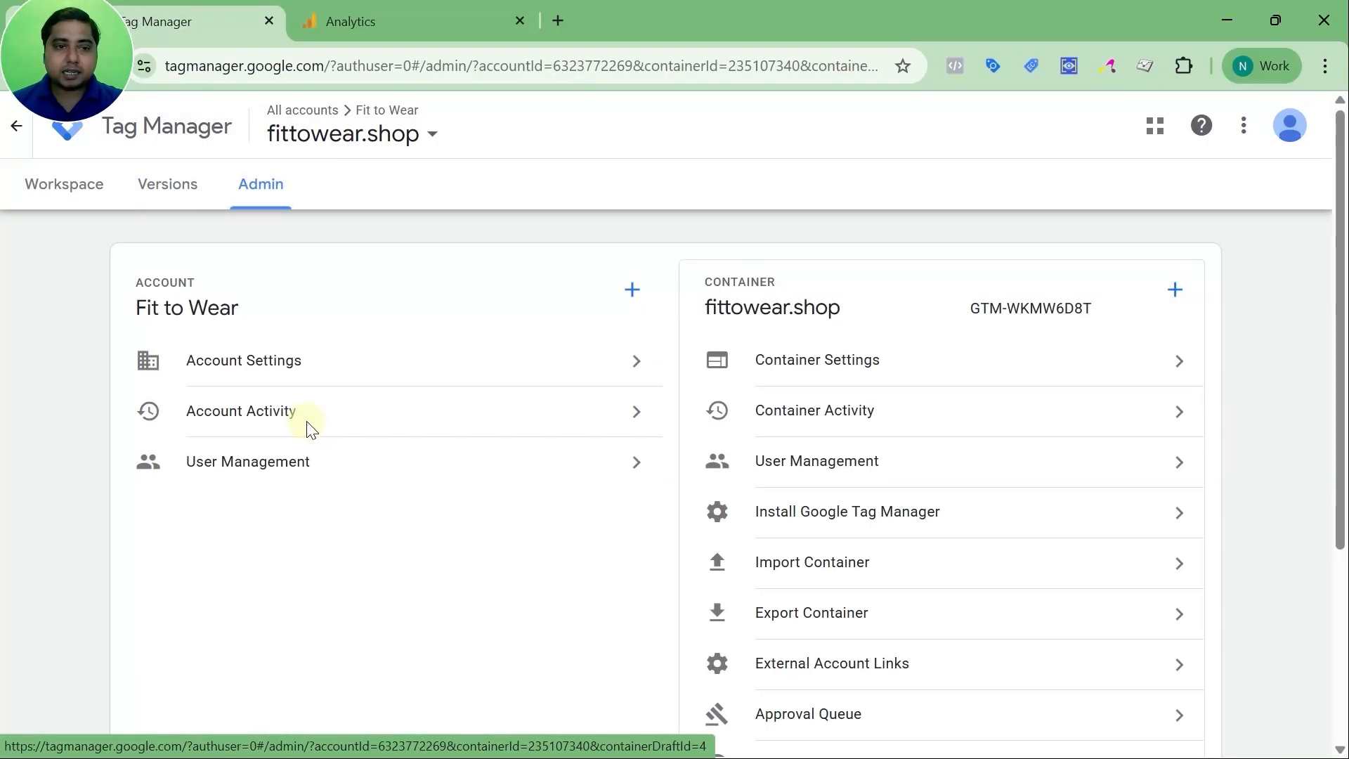
# Look over Account Settings and Account Activity, then open the Fit to Wear user management list
pyautogui.click(288, 376)
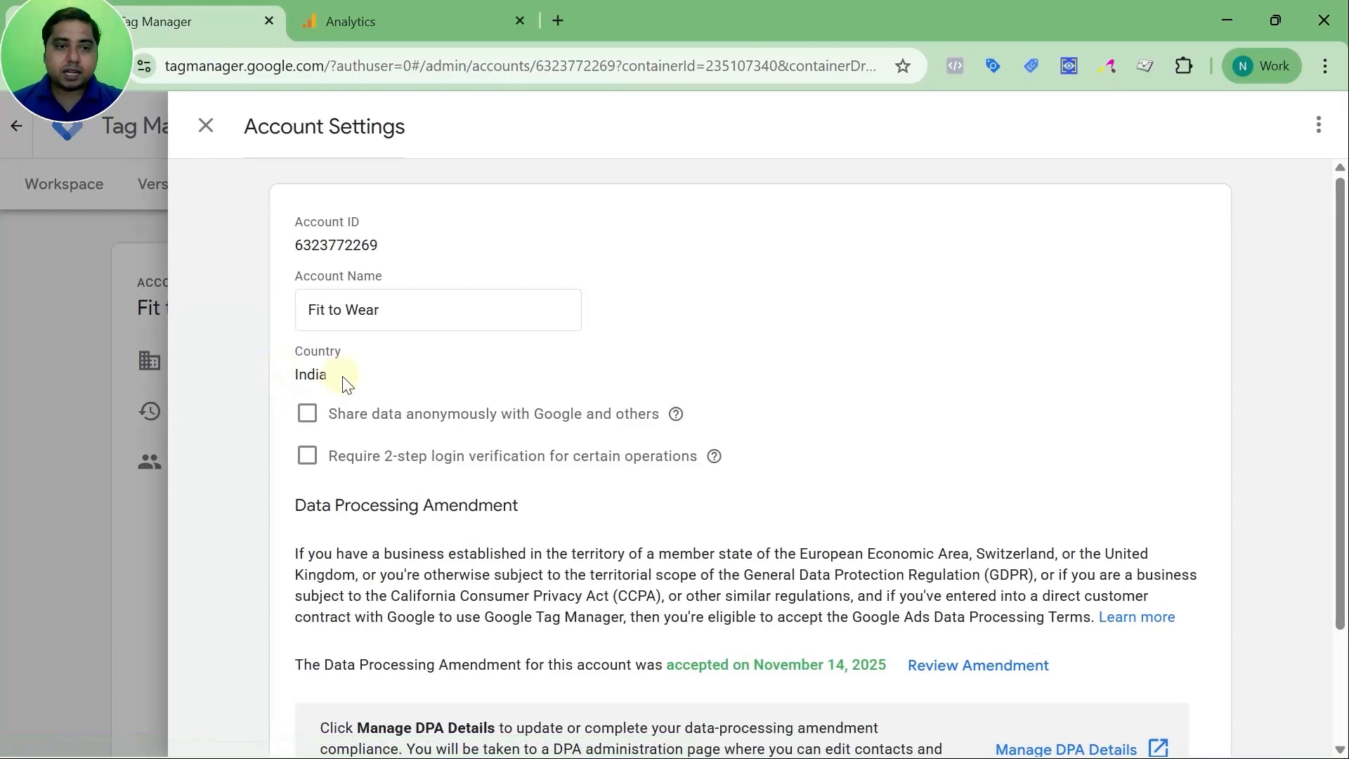
pyautogui.scroll(-2, 347, 383)
pyautogui.scroll(2, 357, 288)
pyautogui.click(219, 134)
pyautogui.click(278, 404)
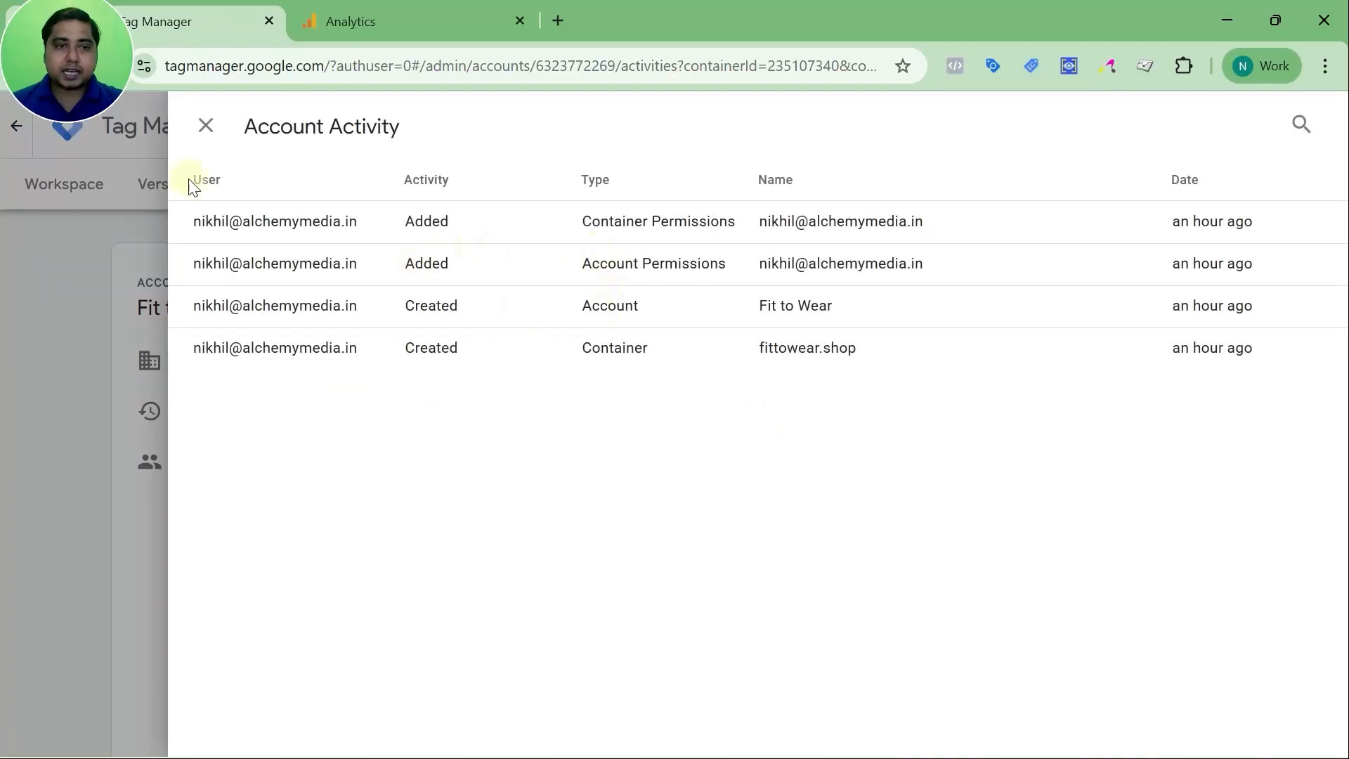
pyautogui.click(209, 130)
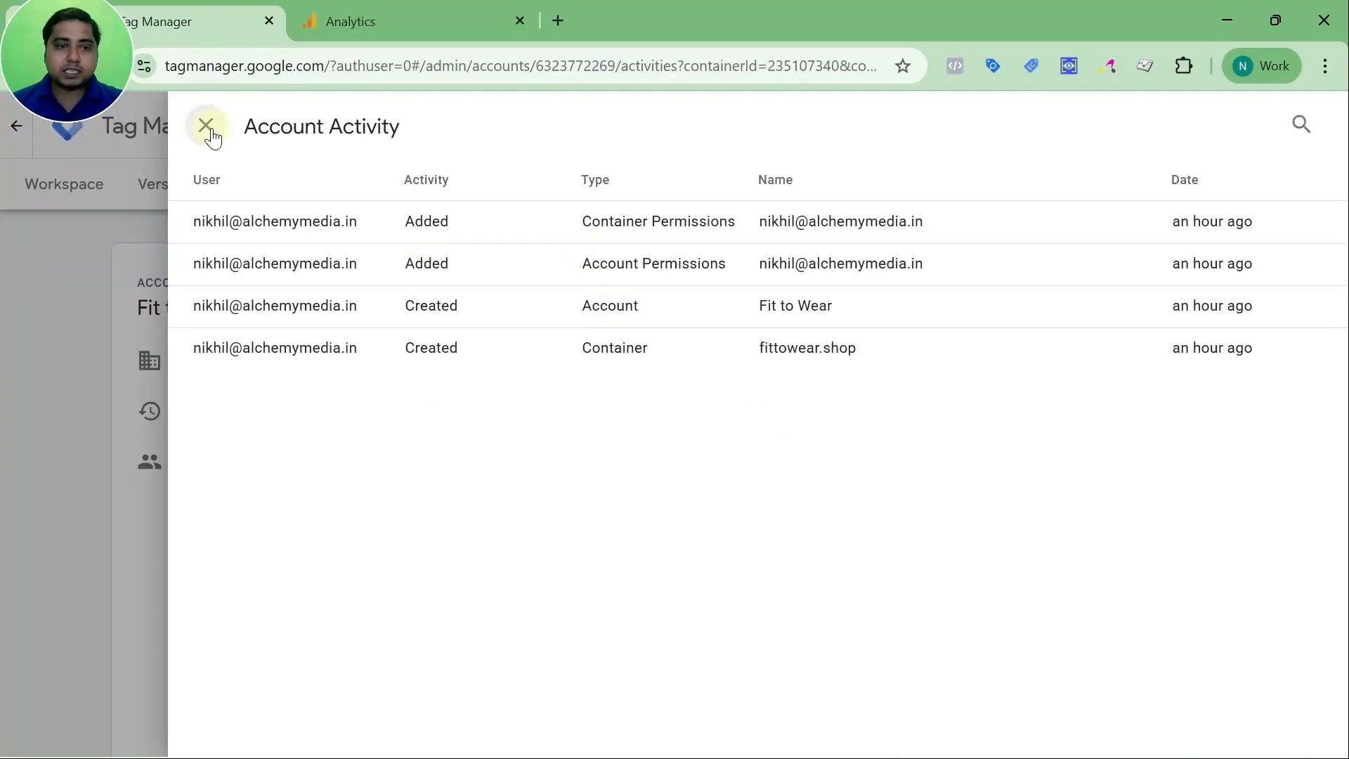
pyautogui.click(290, 468)
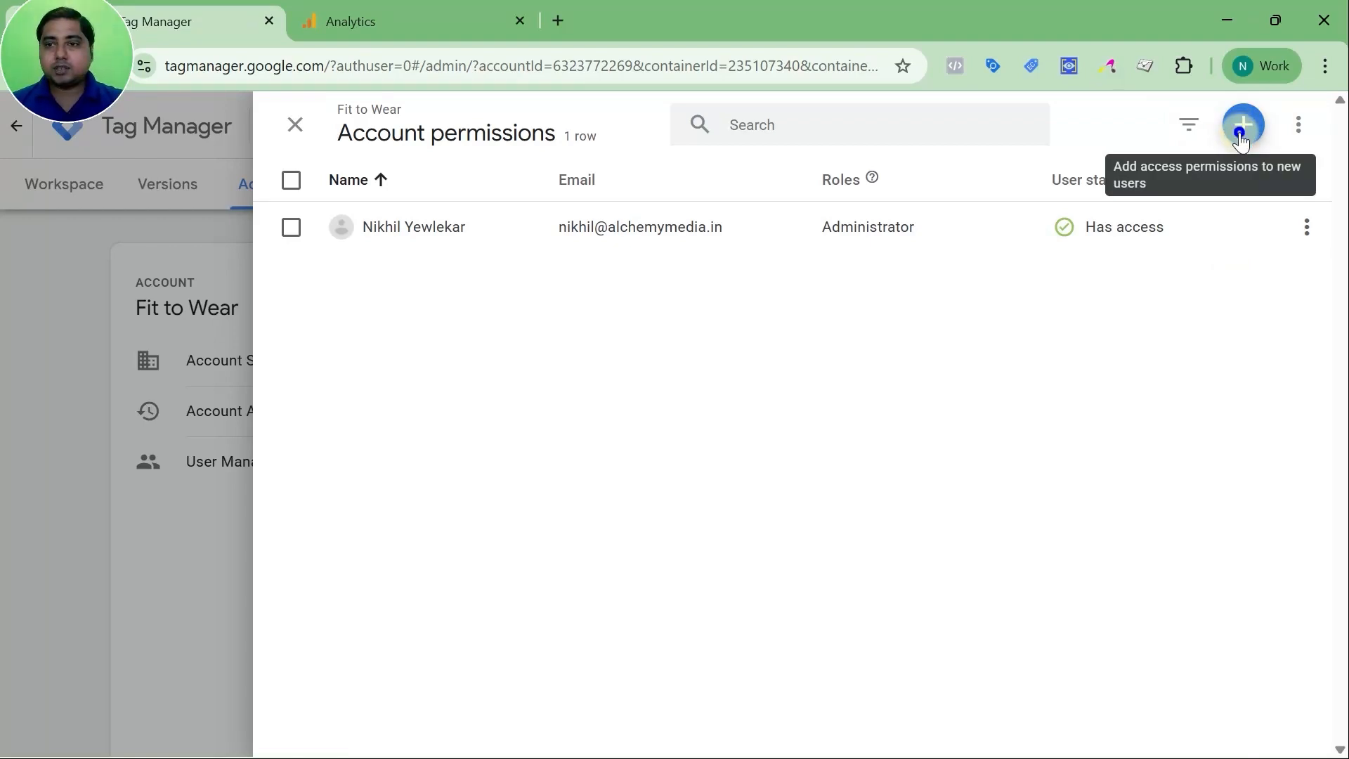
# Invite a new user by their e-mail address with Read access to the fittowear.shop container
pyautogui.click(1242, 134)
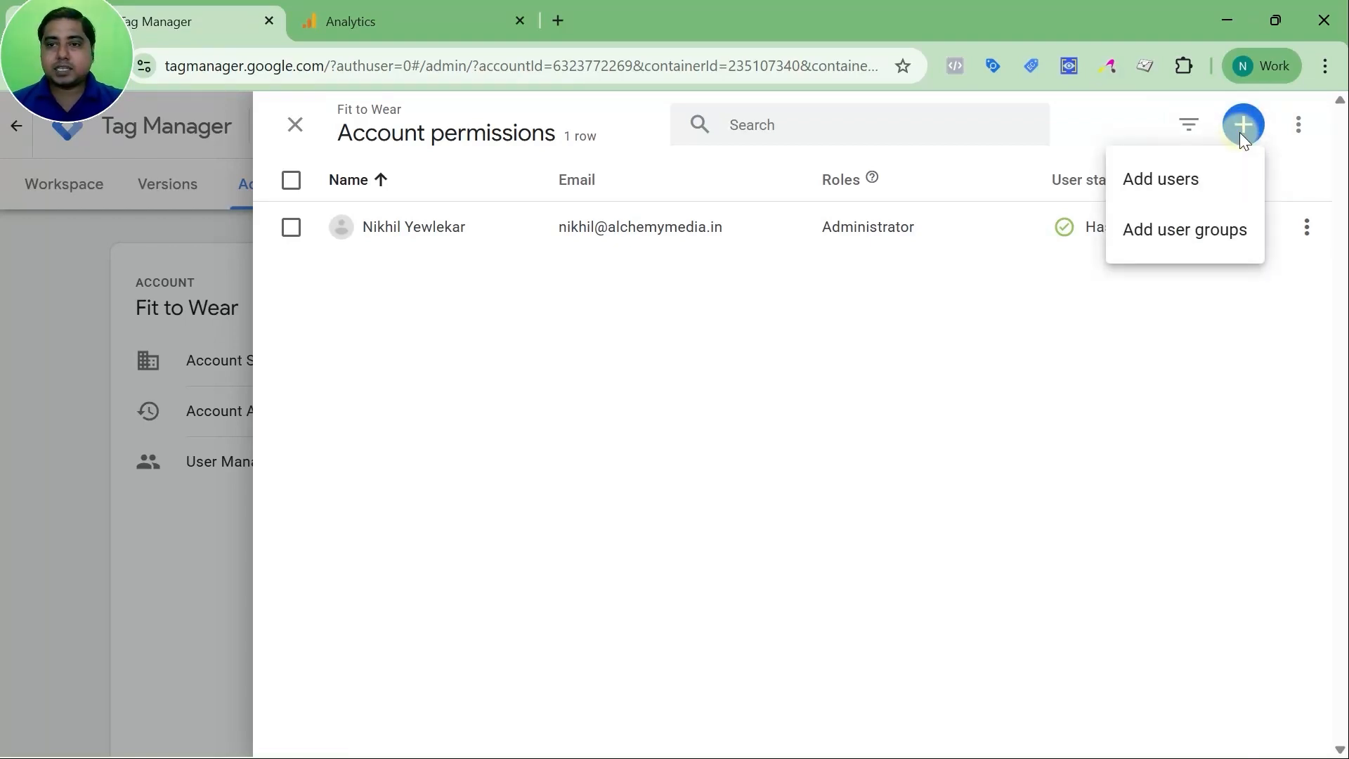
pyautogui.click(1190, 194)
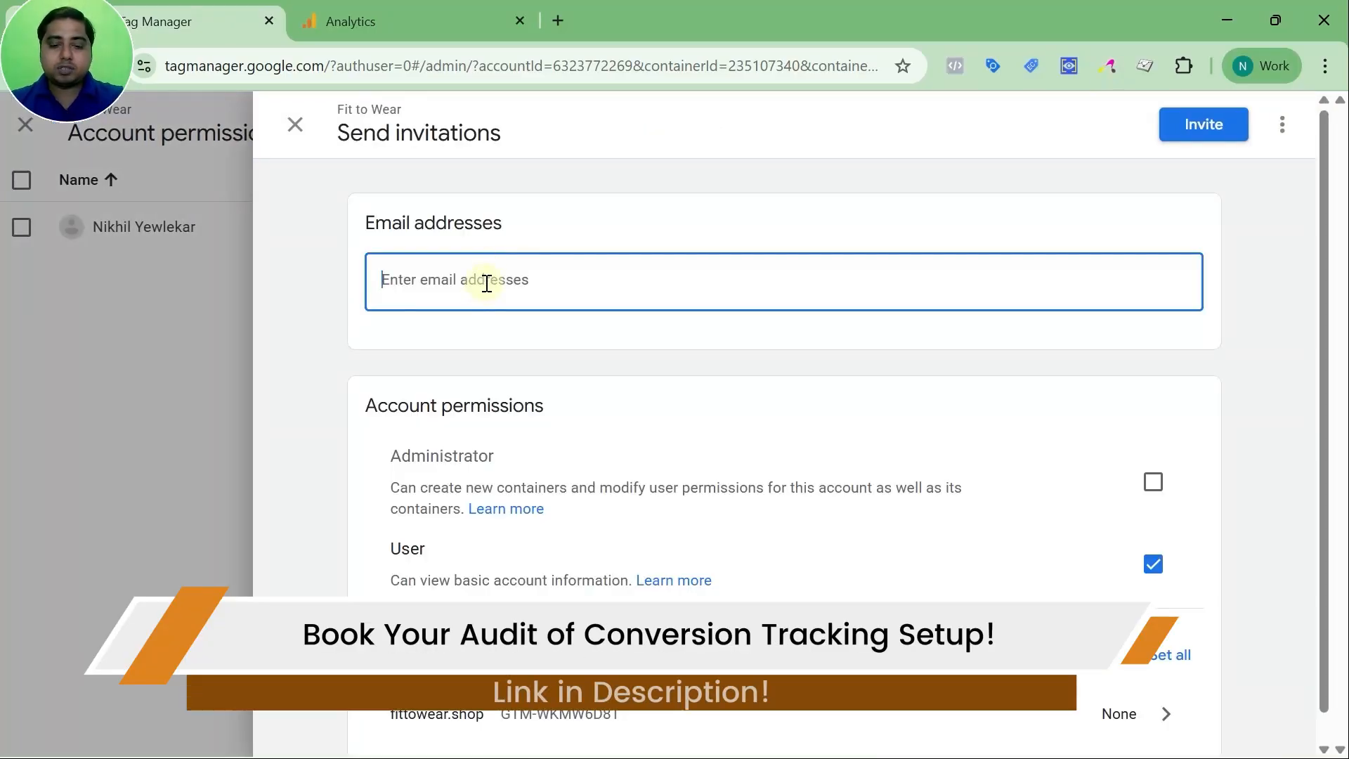
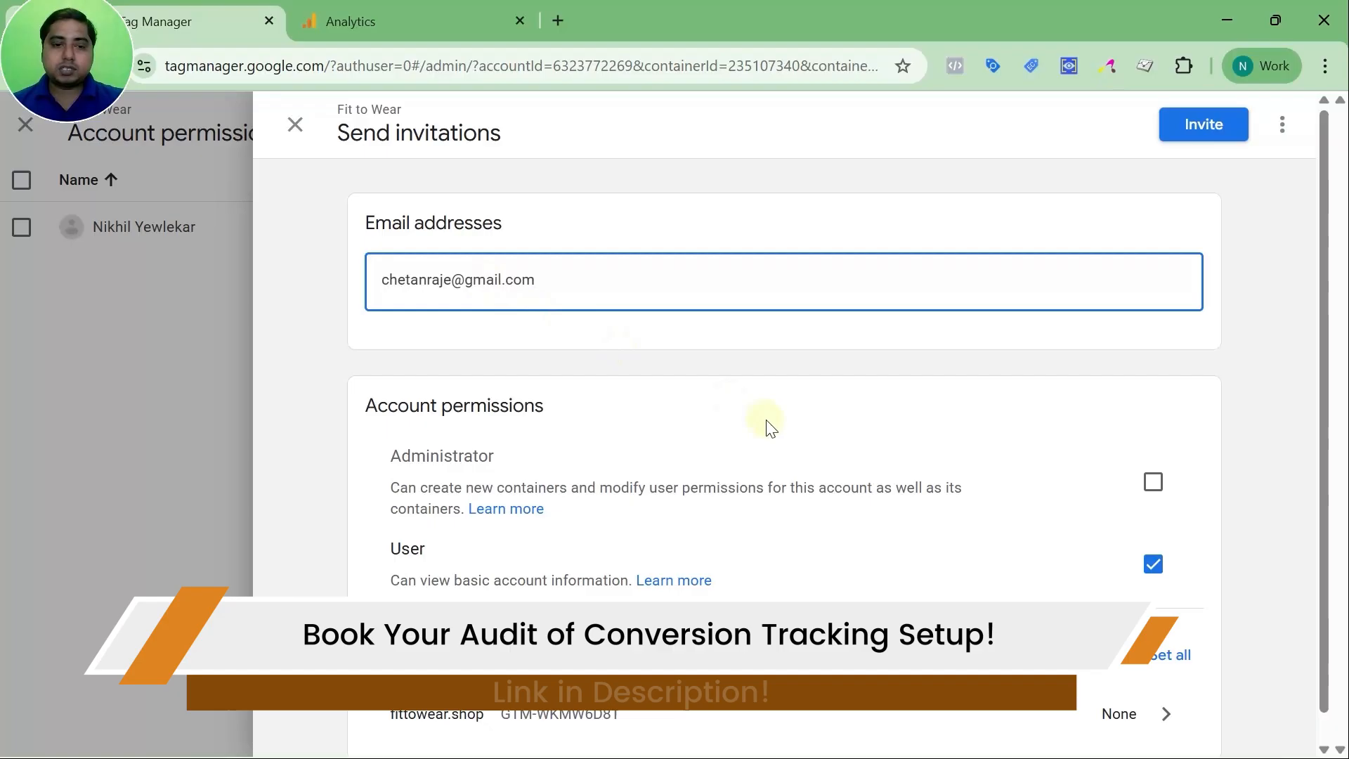
pyautogui.scroll(-1, 769, 430)
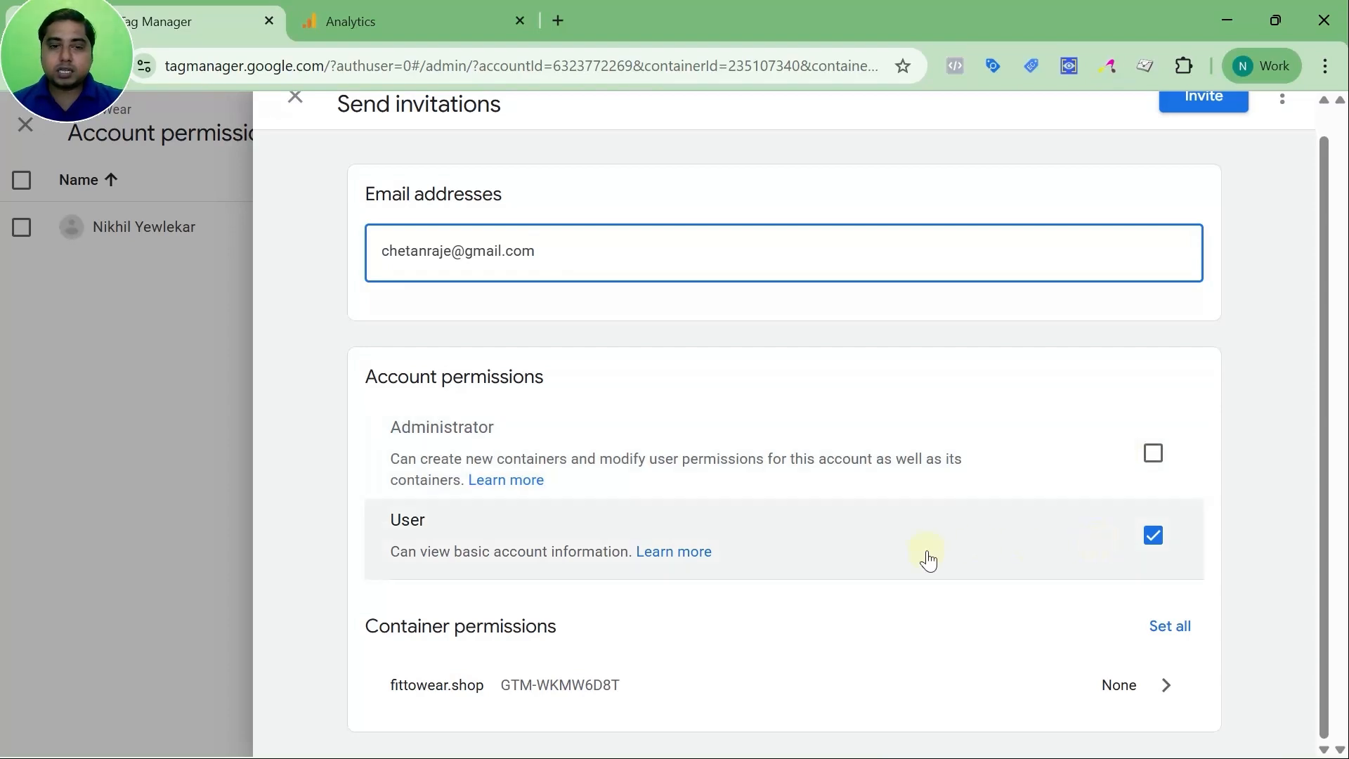
pyautogui.click(1163, 692)
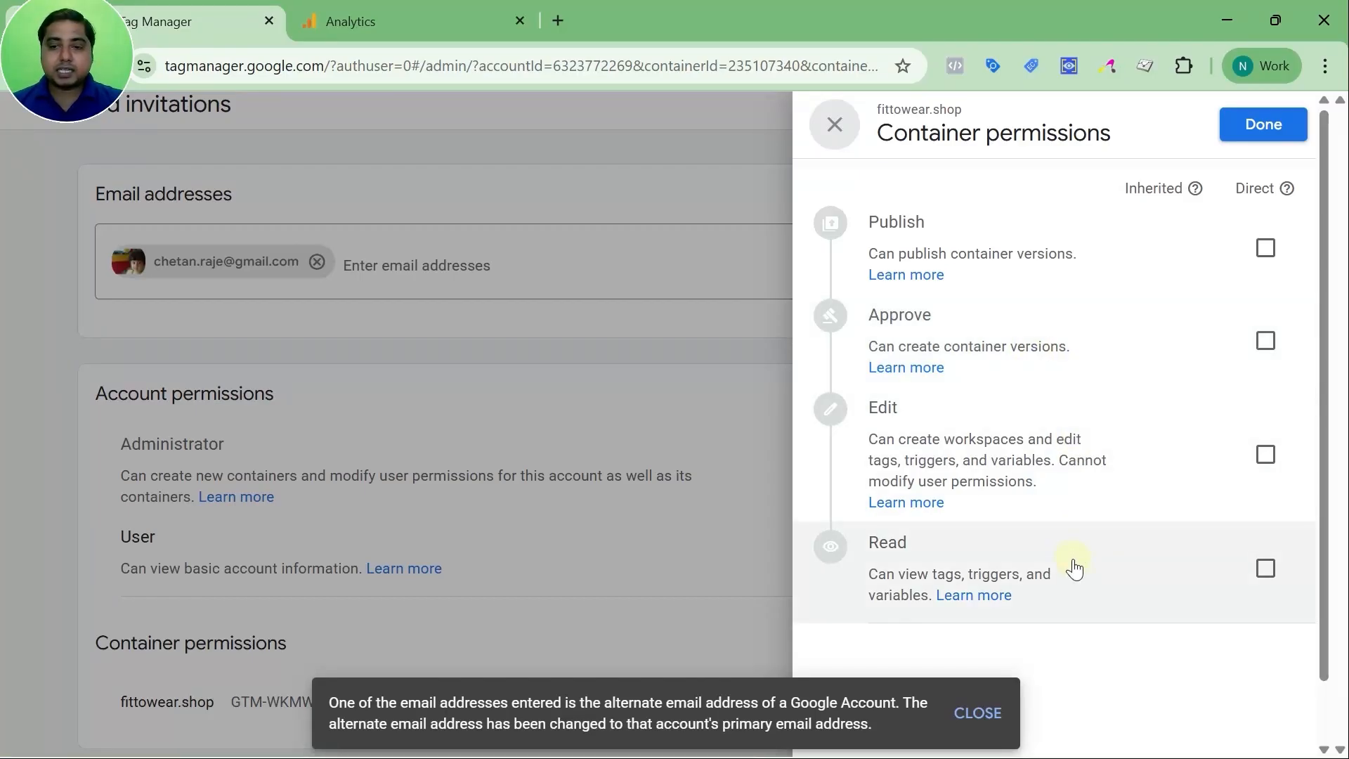
pyautogui.click(1148, 566)
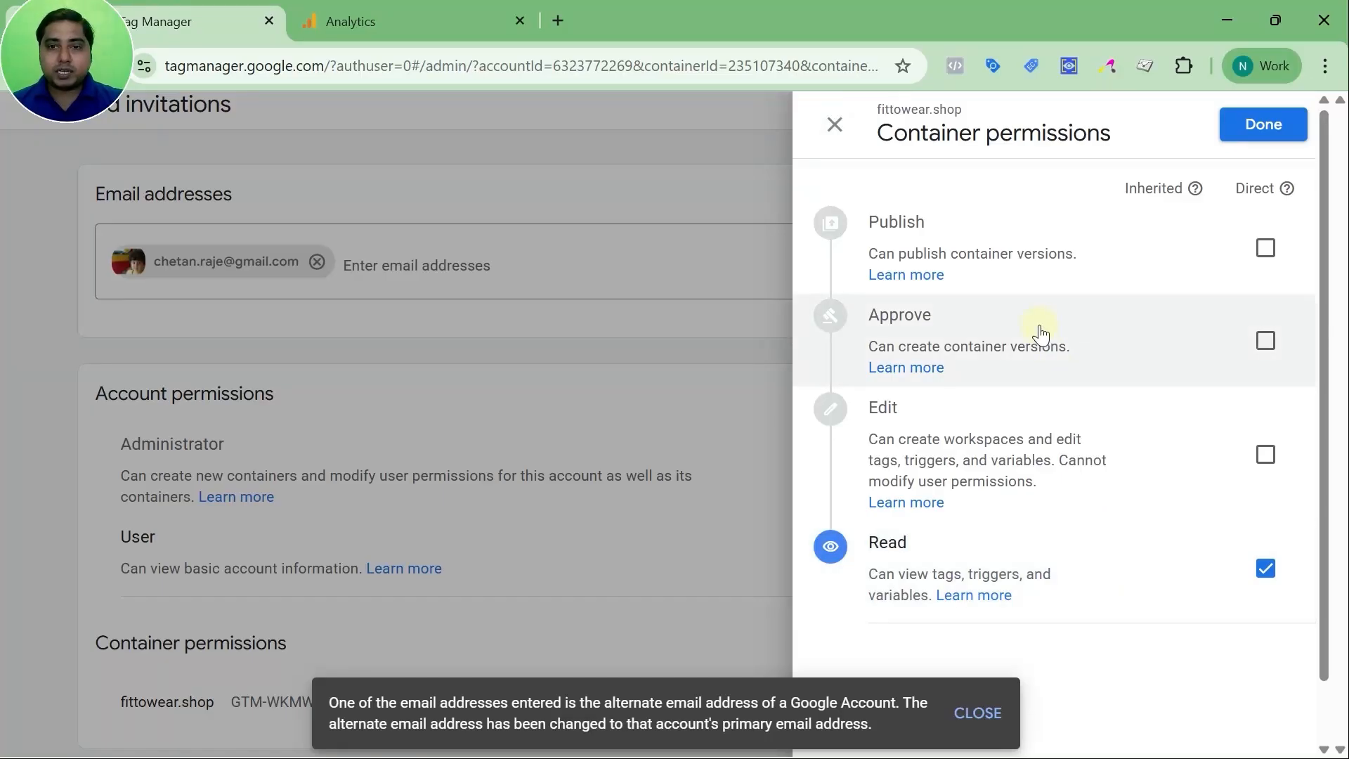
# Grant all four container permissions including Publish, save the invitation changes, and close the panels
pyautogui.click(1021, 252)
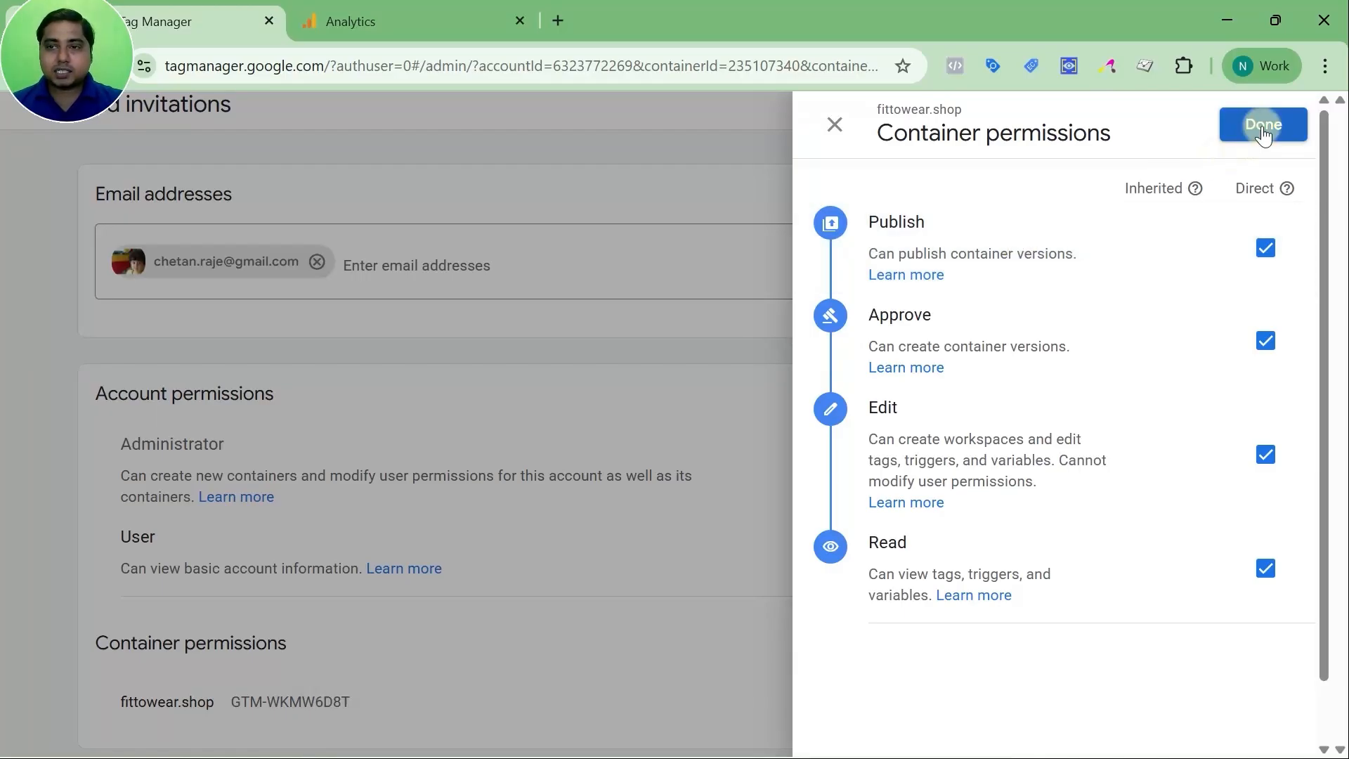
pyautogui.click(835, 124)
pyautogui.scroll(1, 702, 344)
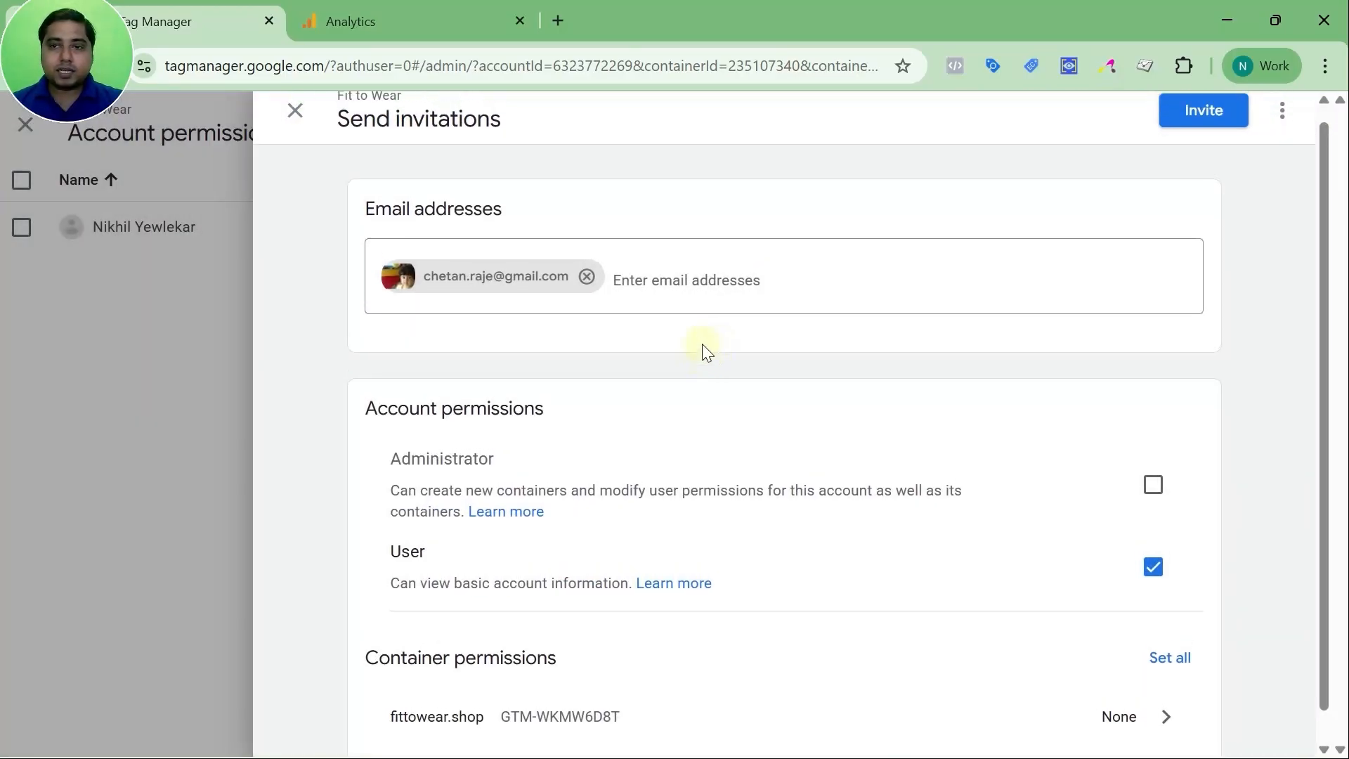
pyautogui.click(295, 124)
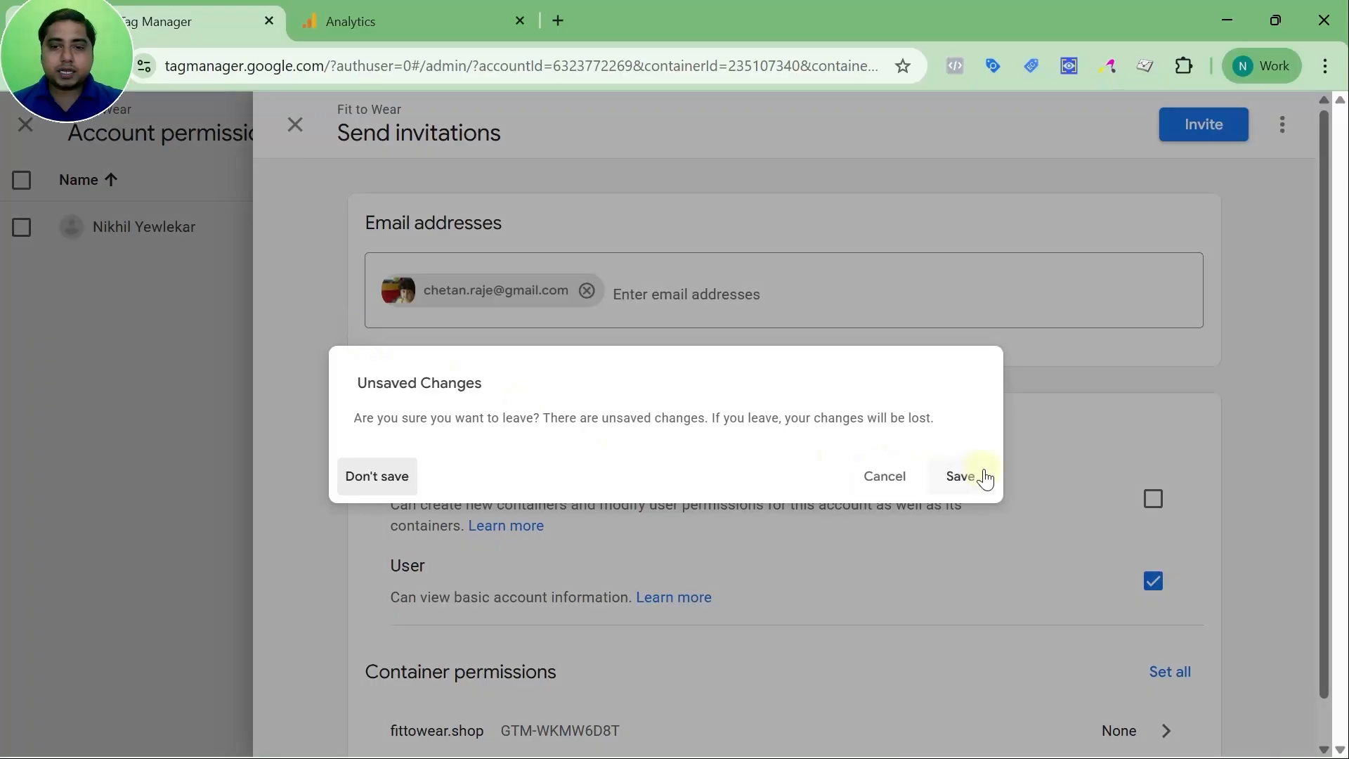
pyautogui.click(956, 477)
pyautogui.click(292, 124)
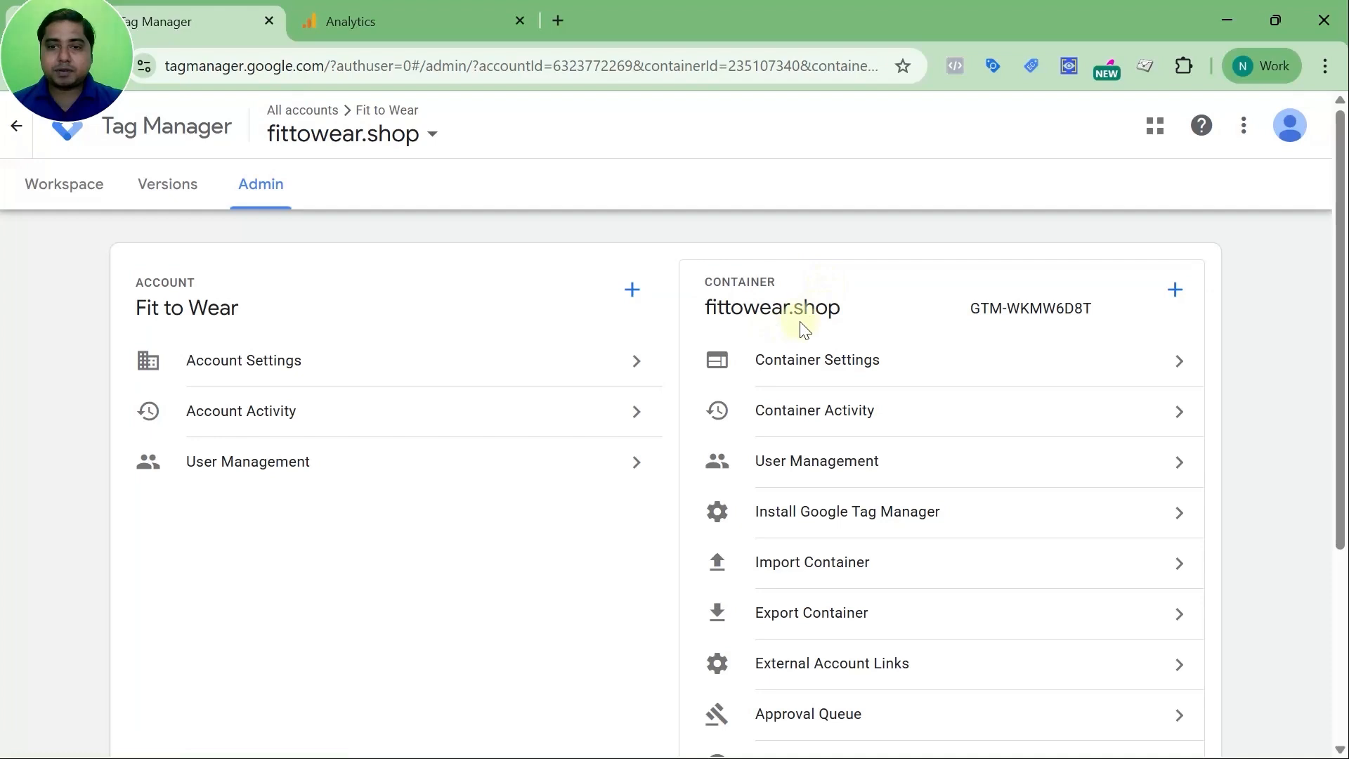
# View Container Settings, Container Activity and the install code snippets, then open Import Container
pyautogui.click(841, 364)
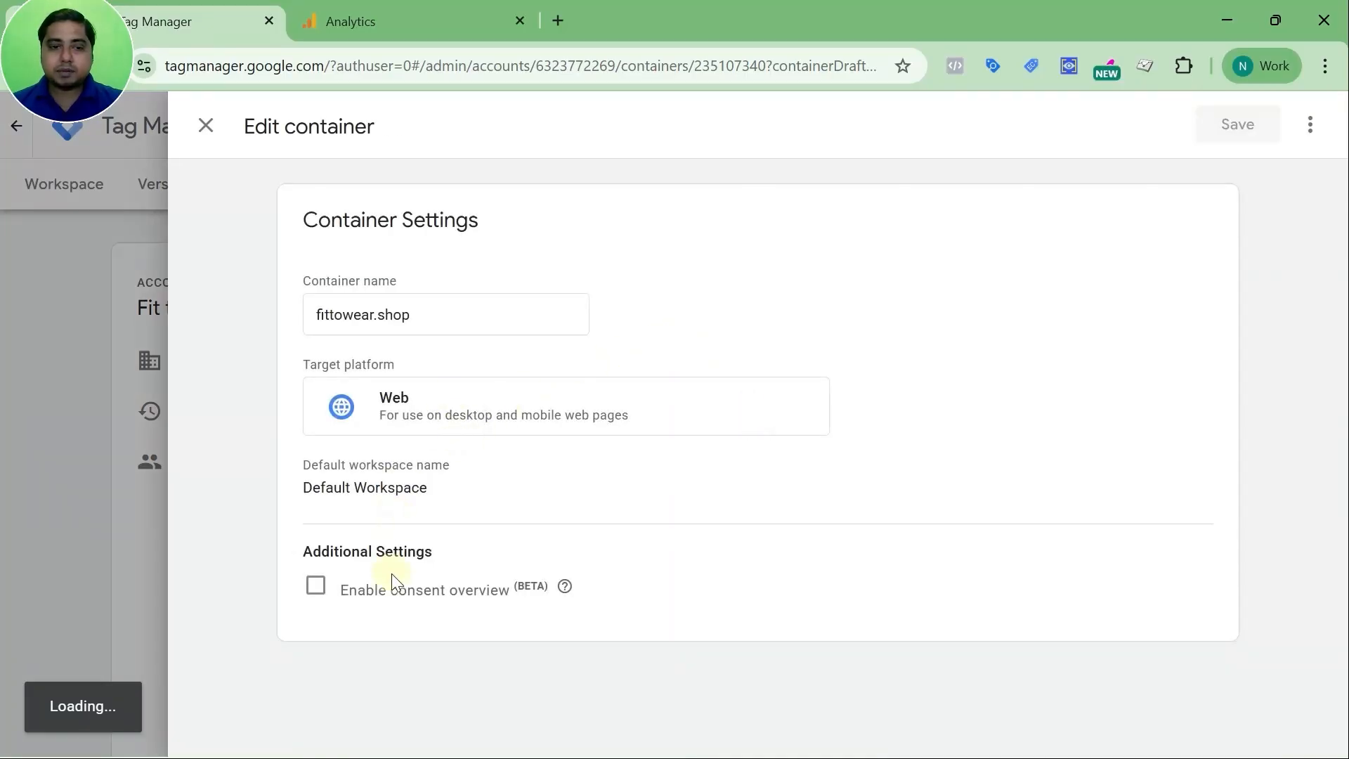
pyautogui.click(207, 127)
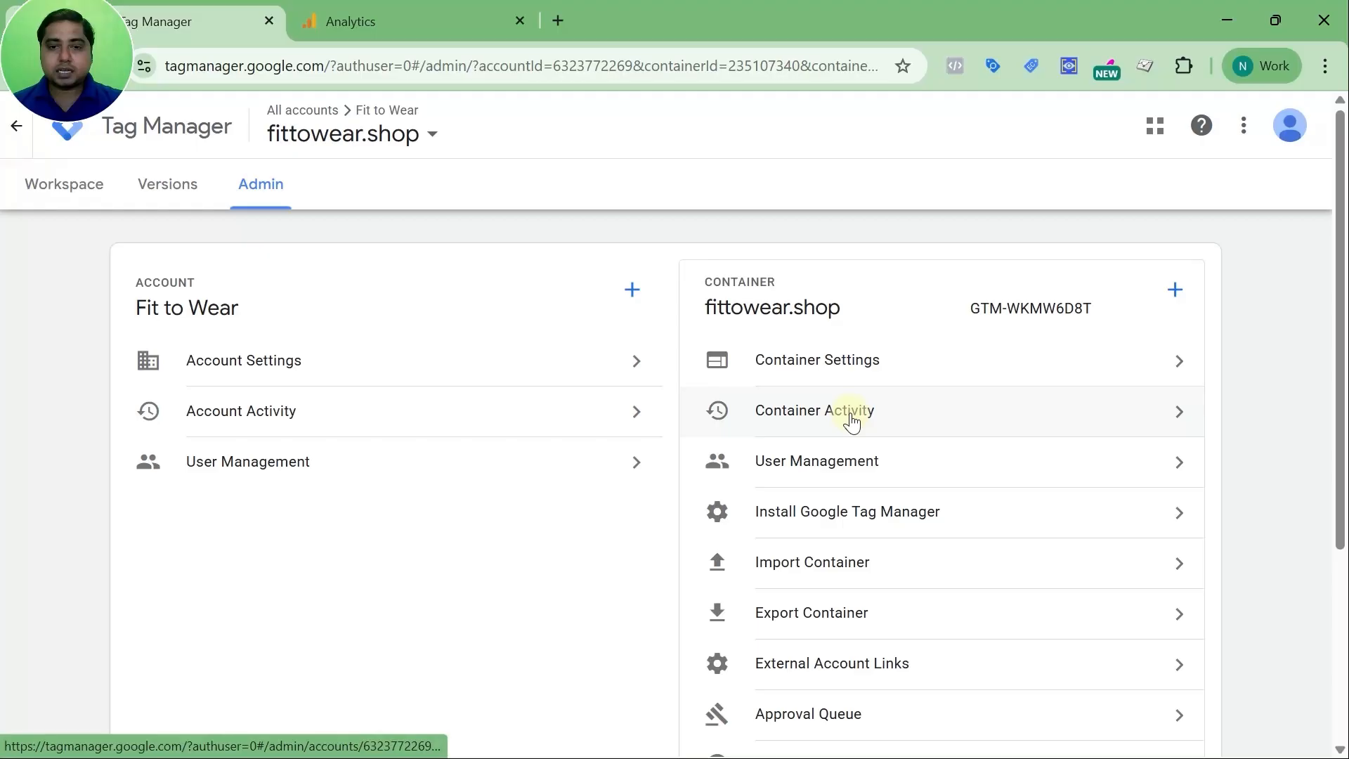
pyautogui.click(850, 423)
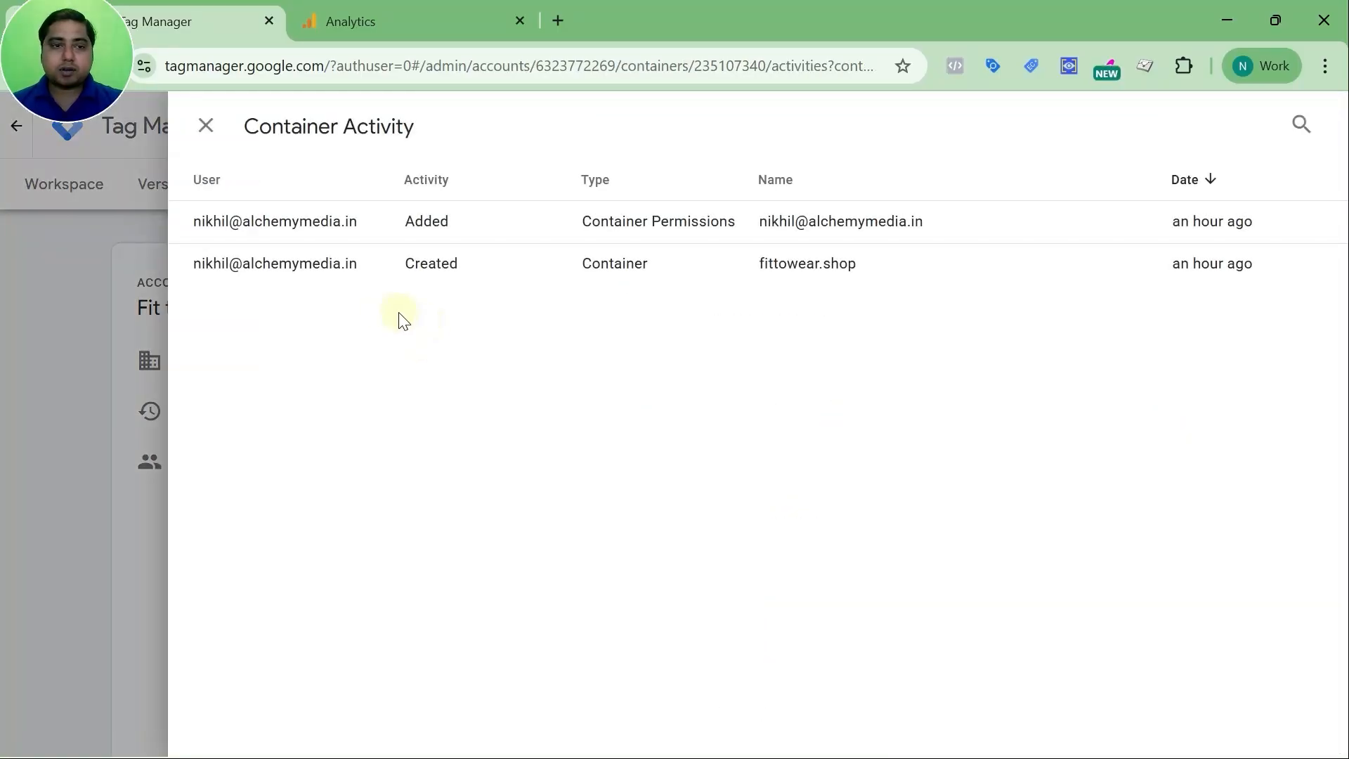
pyautogui.click(205, 125)
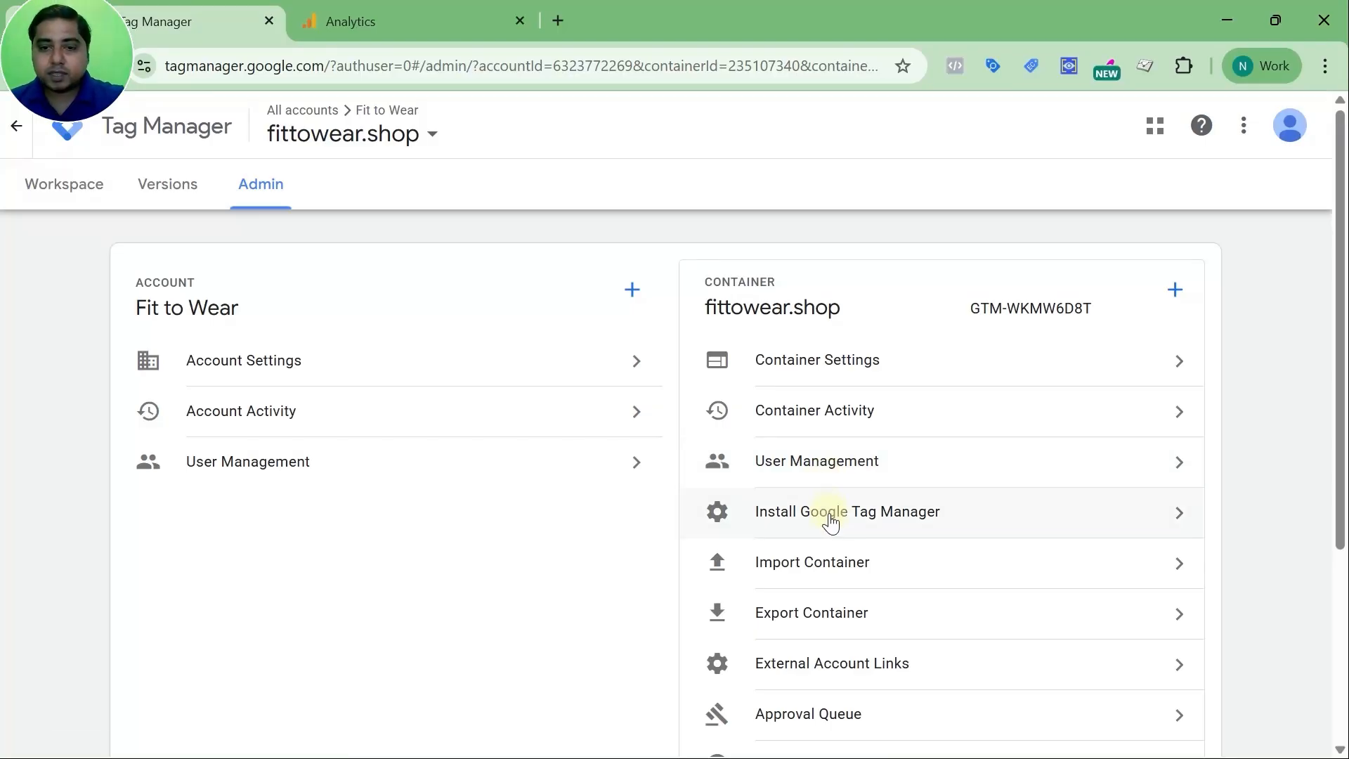
pyautogui.click(829, 515)
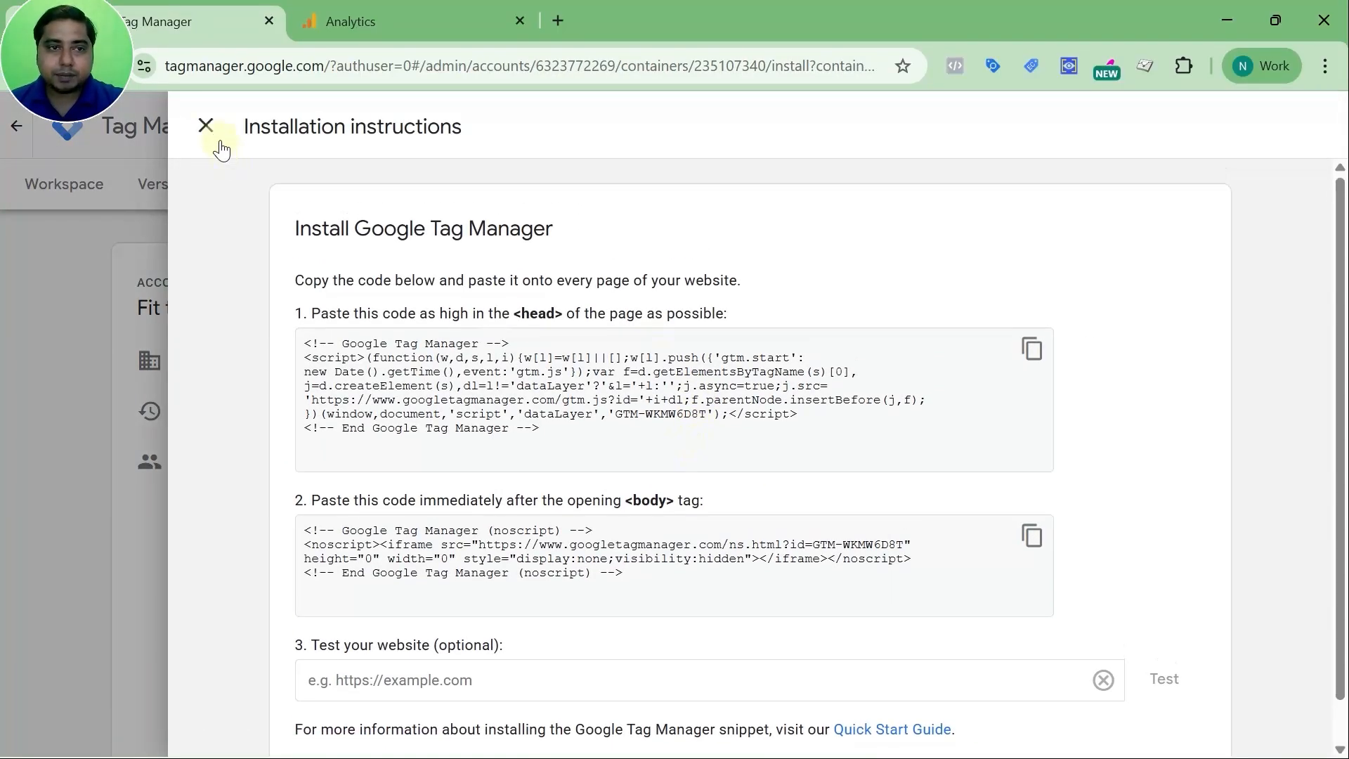
pyautogui.click(204, 127)
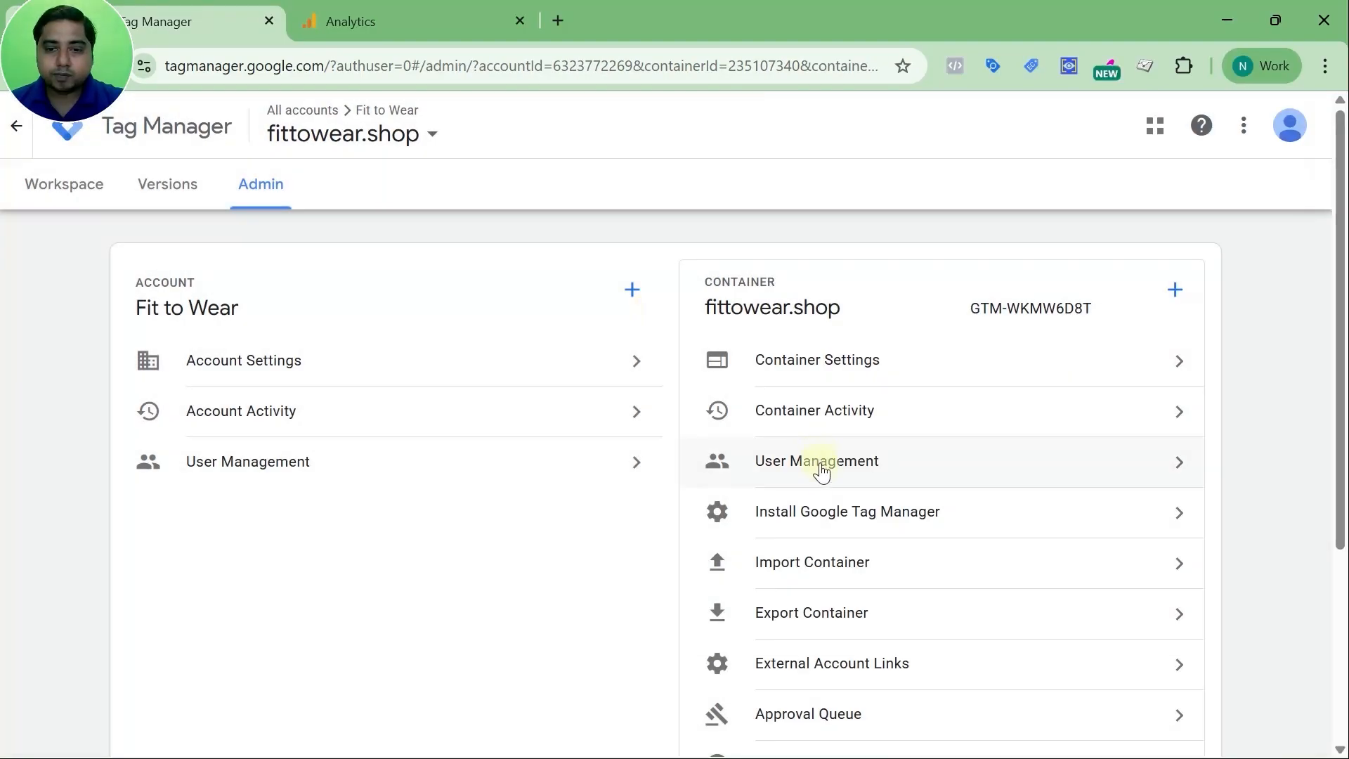
pyautogui.click(837, 561)
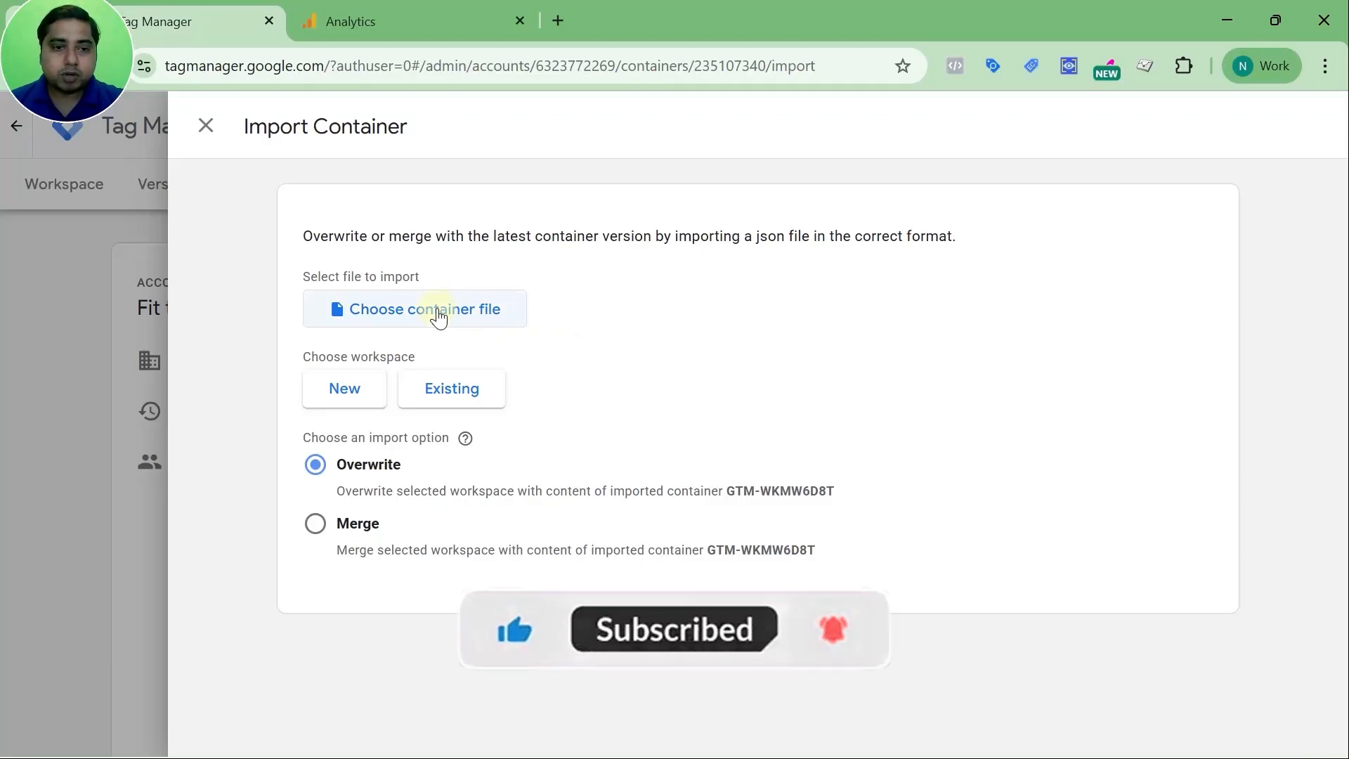
# Export version 3 'gtm tag setup' of fittowear.shop, with its 5 variables, as a file
pyautogui.click(206, 128)
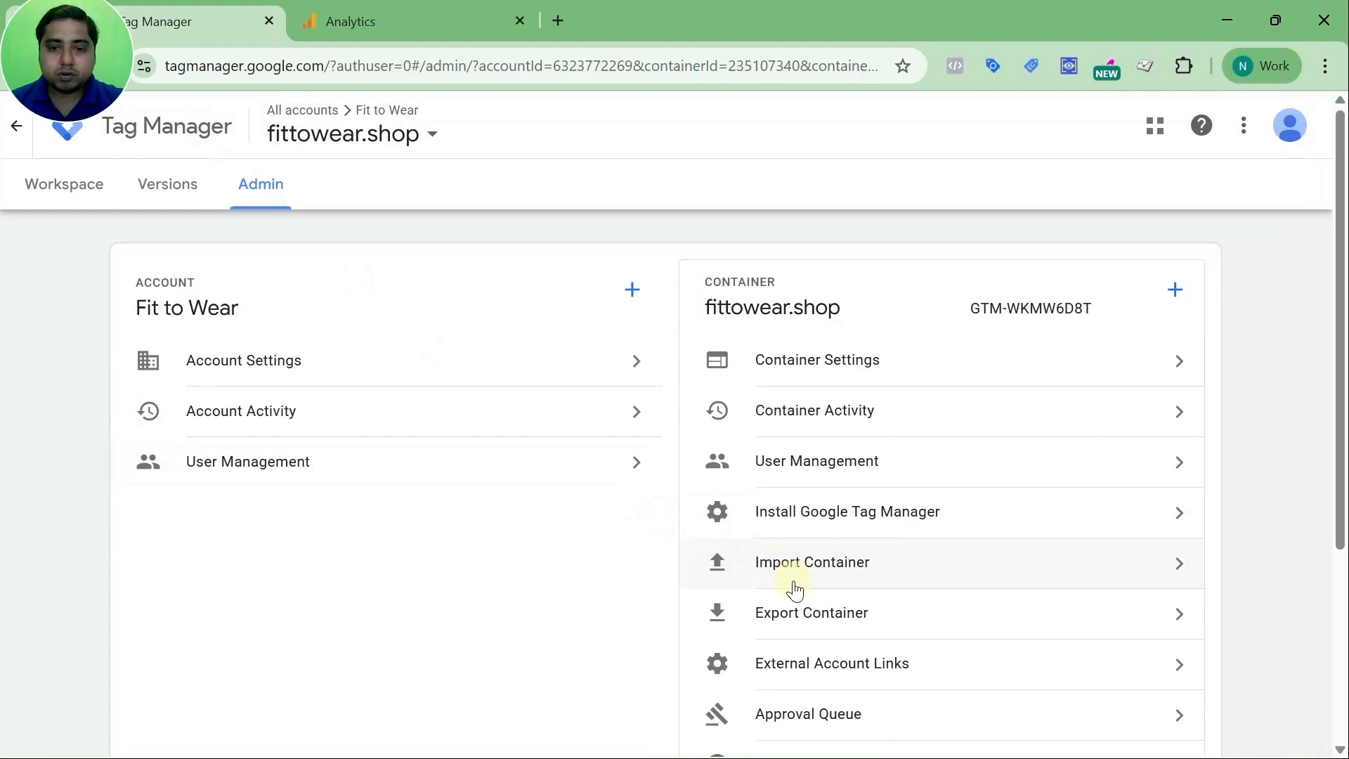
pyautogui.click(804, 617)
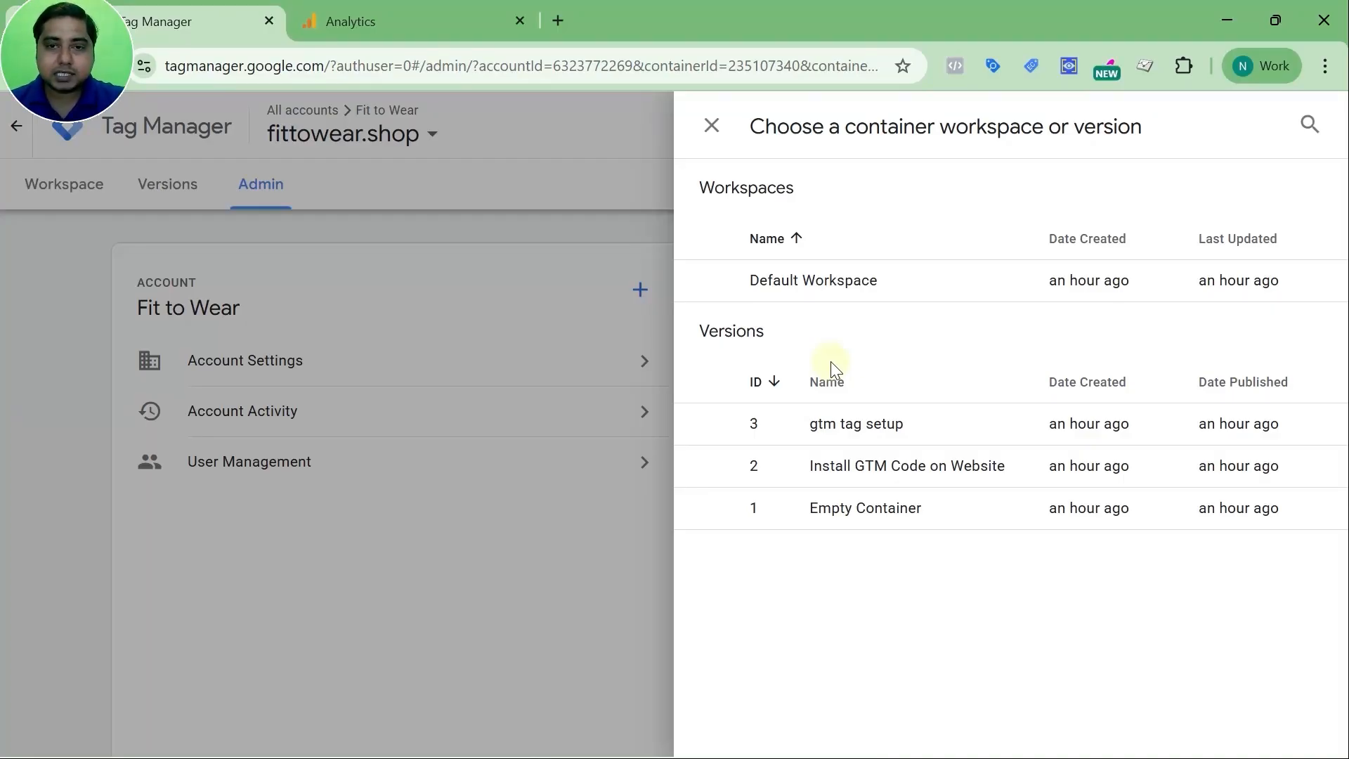
pyautogui.click(851, 425)
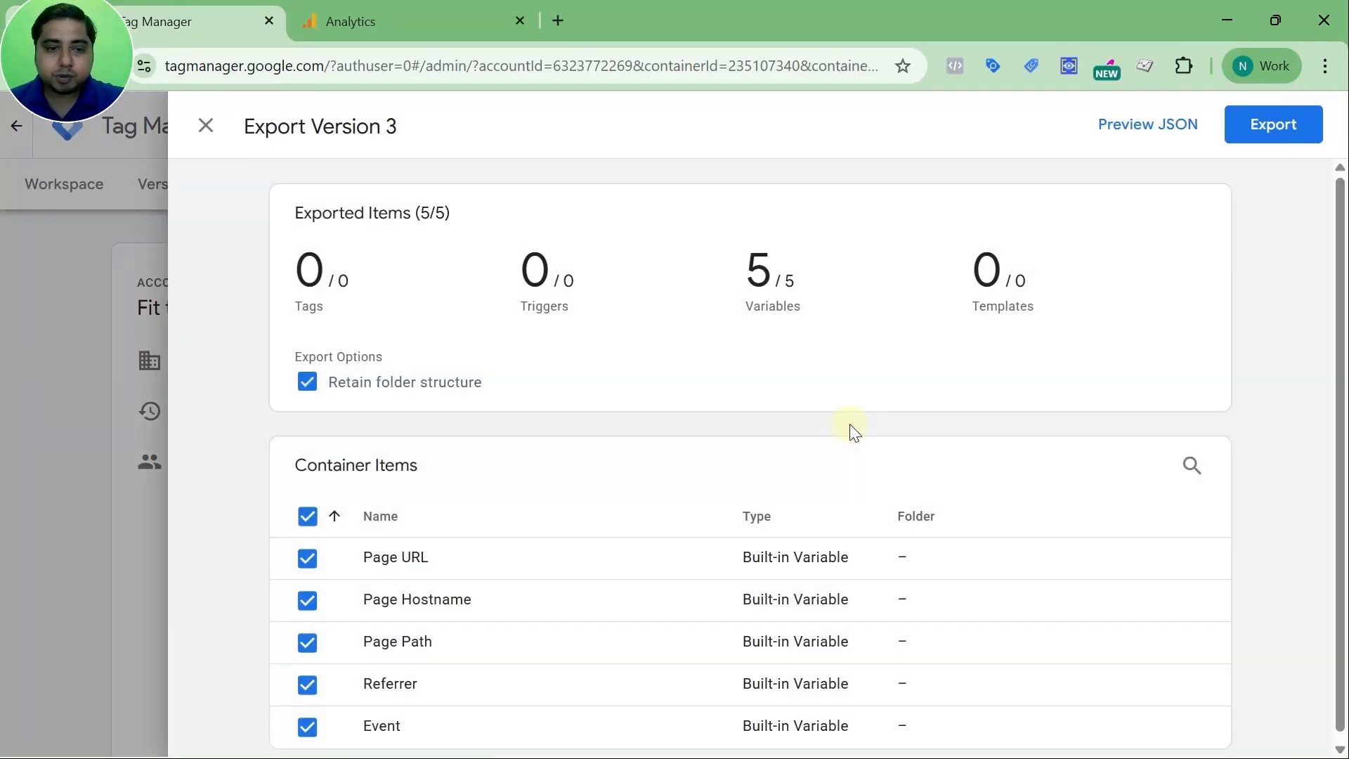
pyautogui.scroll(-1, 625, 508)
pyautogui.scroll(1, 632, 501)
pyautogui.click(1272, 132)
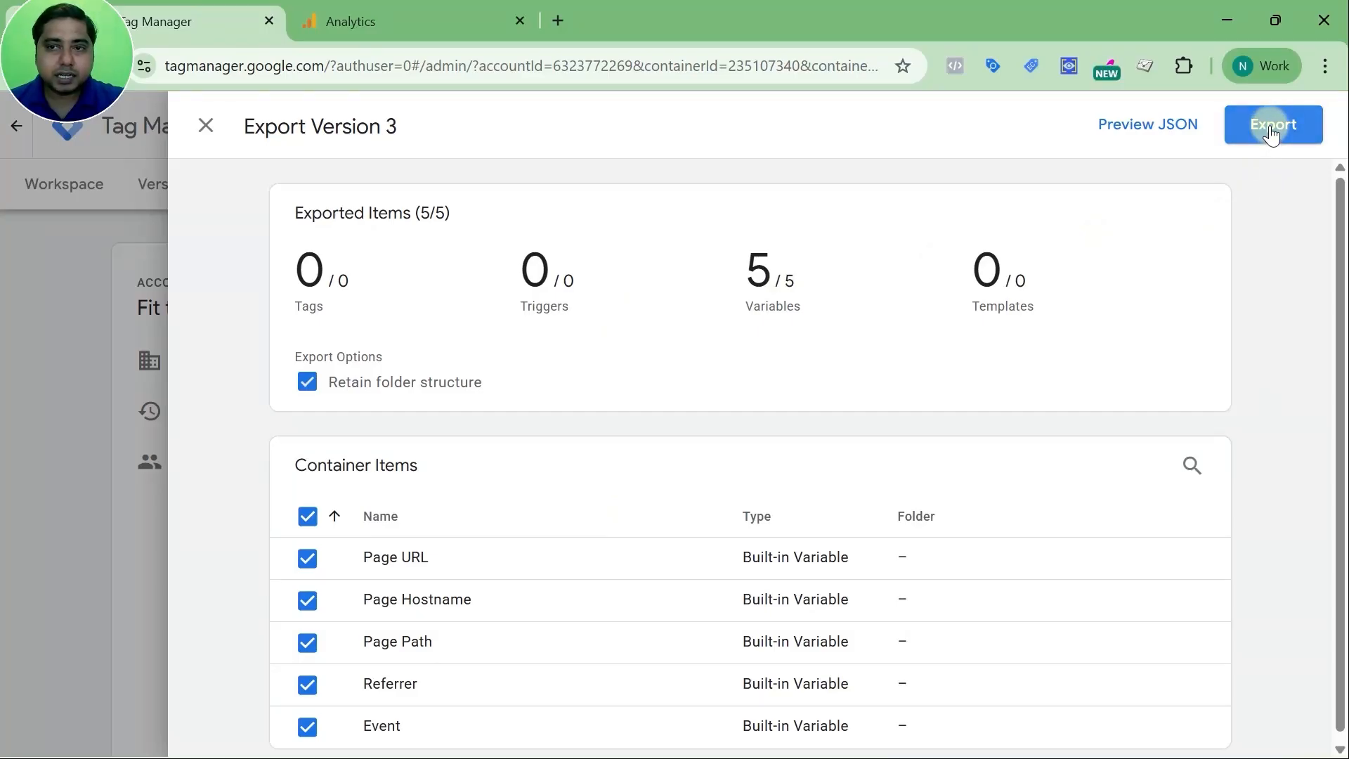
pyautogui.click(207, 132)
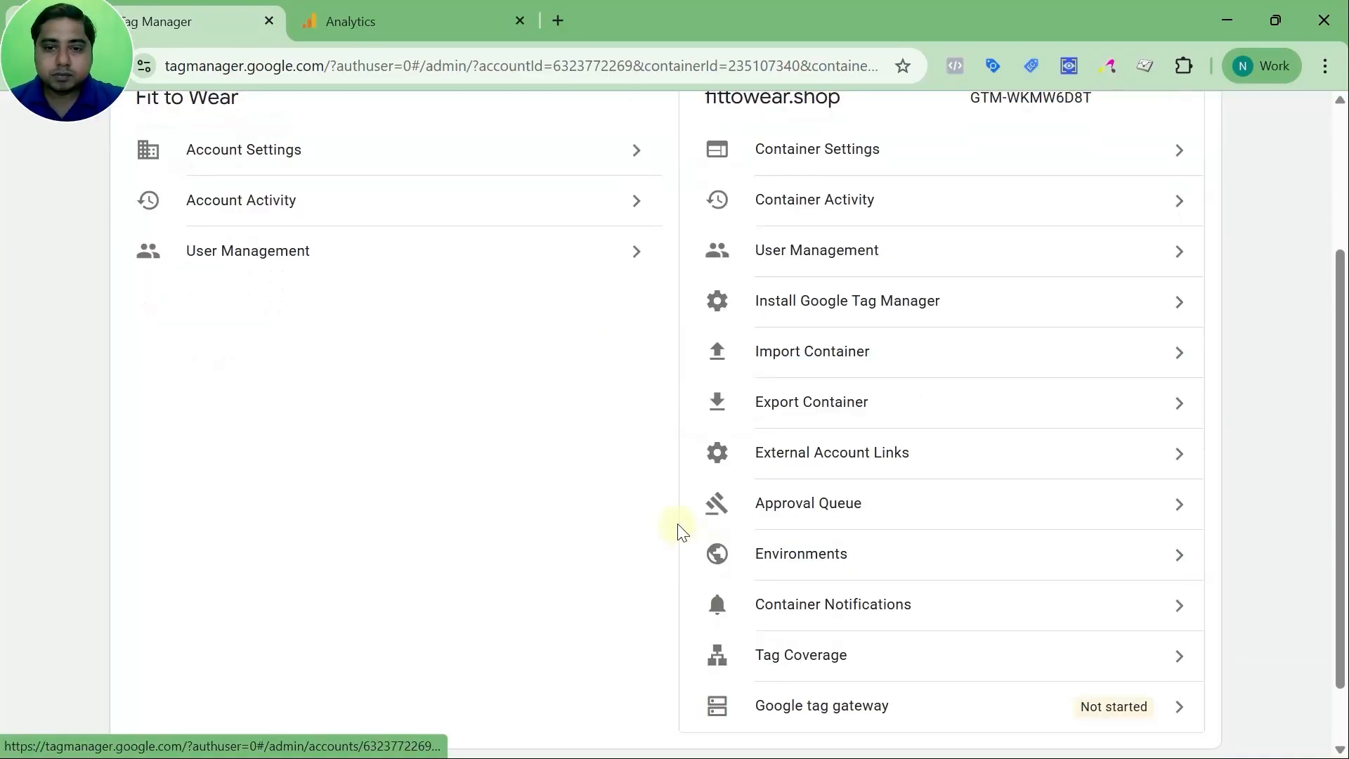
pyautogui.scroll(-1, 821, 487)
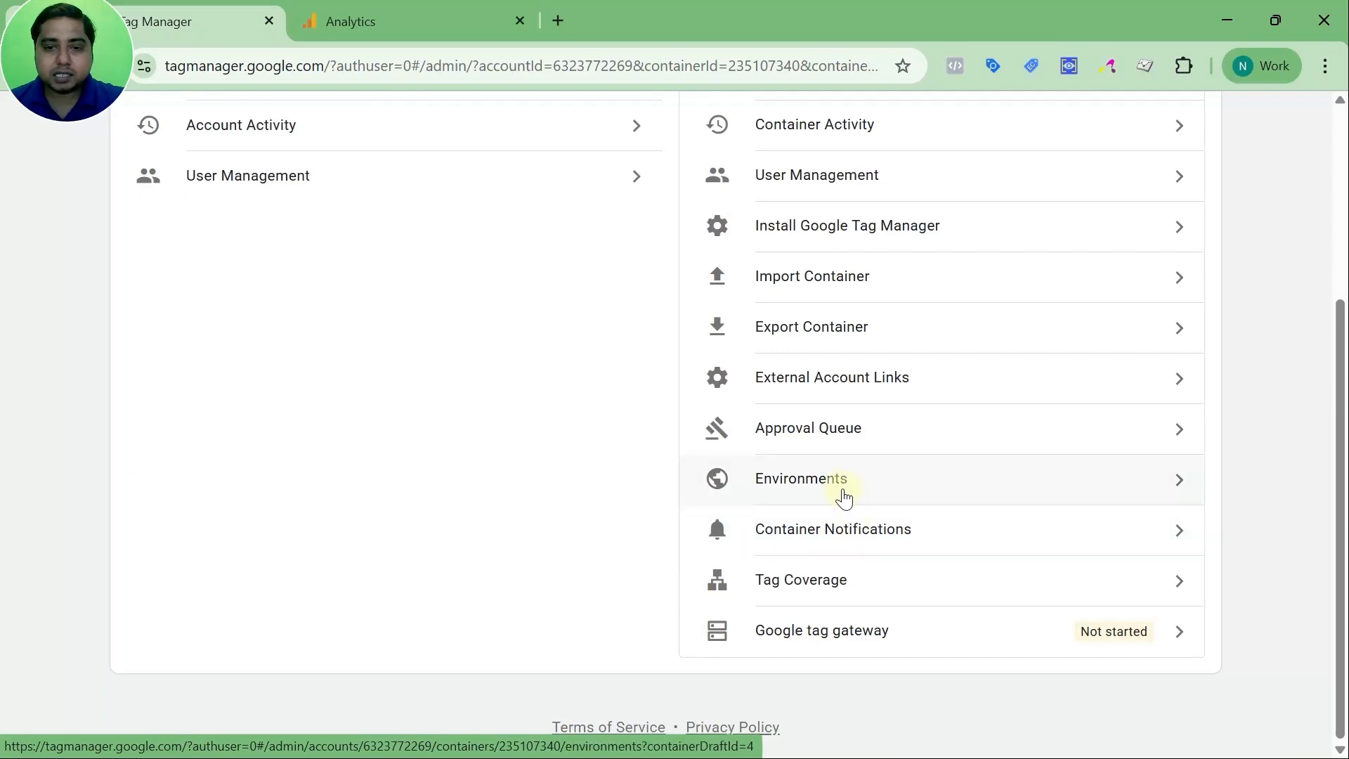
# Check the empty Approval Queue, then return to the fittowear.shop Workspace overview
pyautogui.click(843, 438)
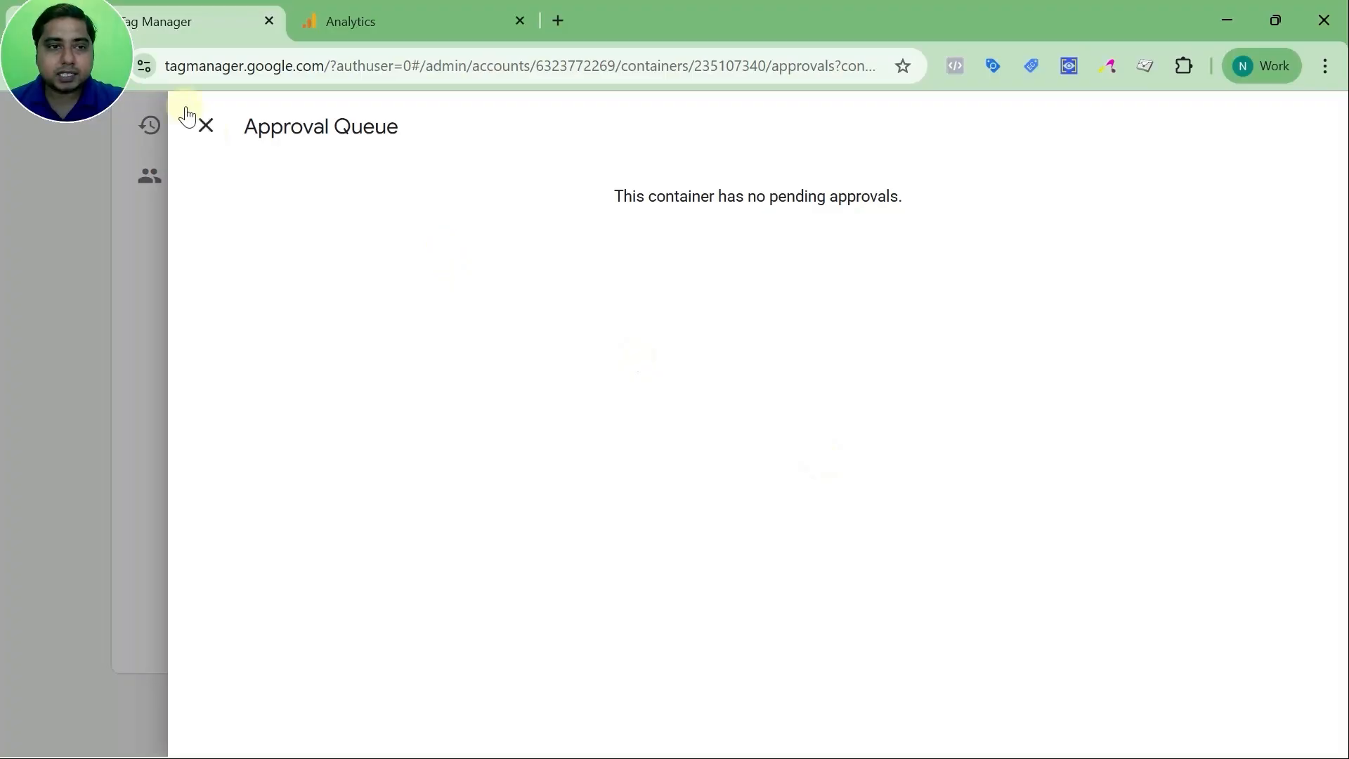
pyautogui.click(206, 126)
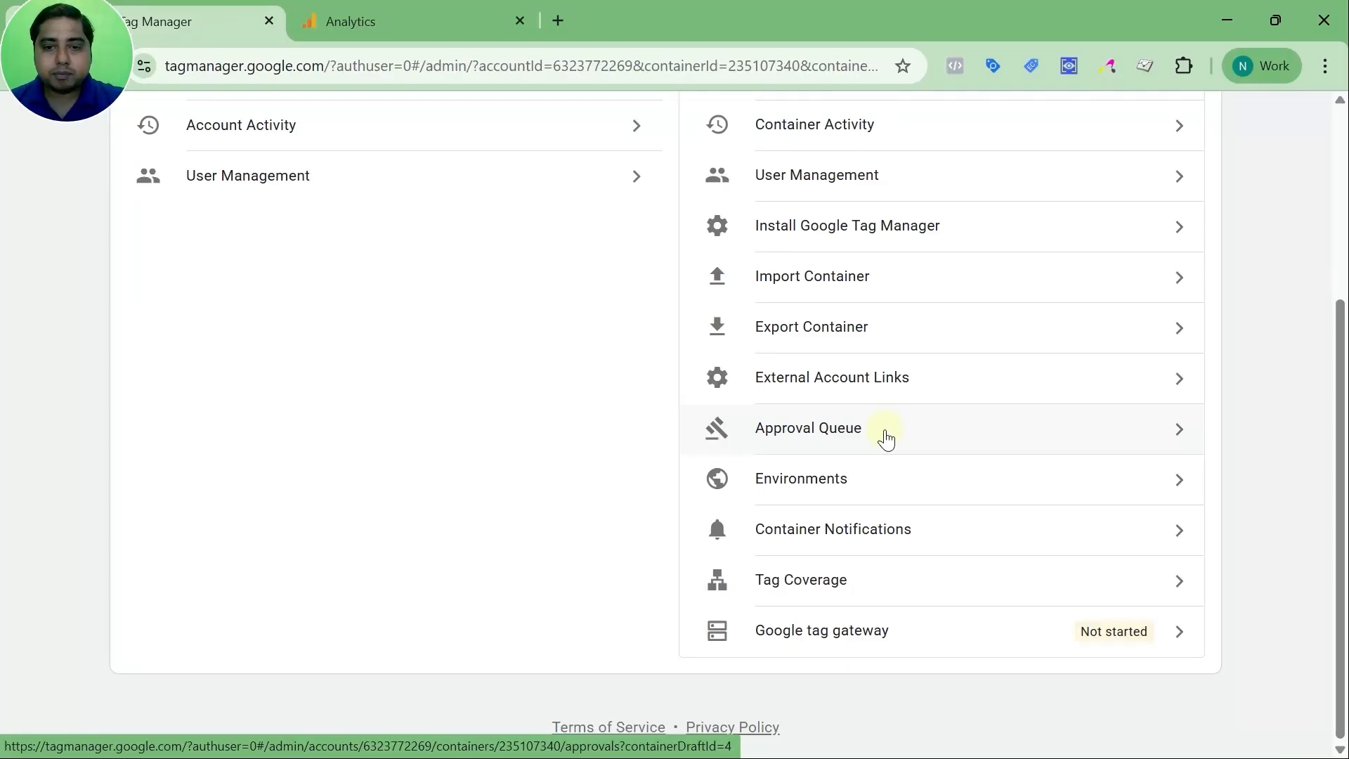
pyautogui.scroll(4, 863, 440)
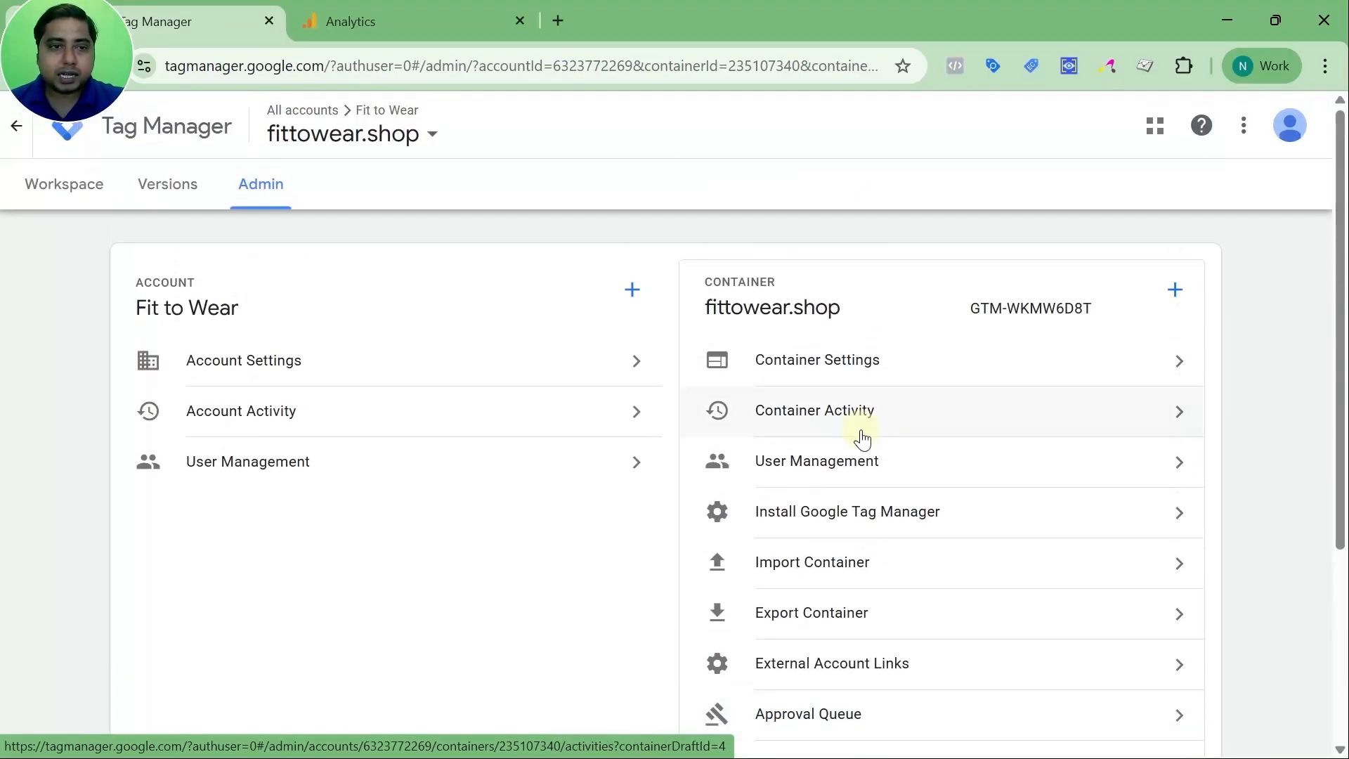
pyautogui.click(54, 185)
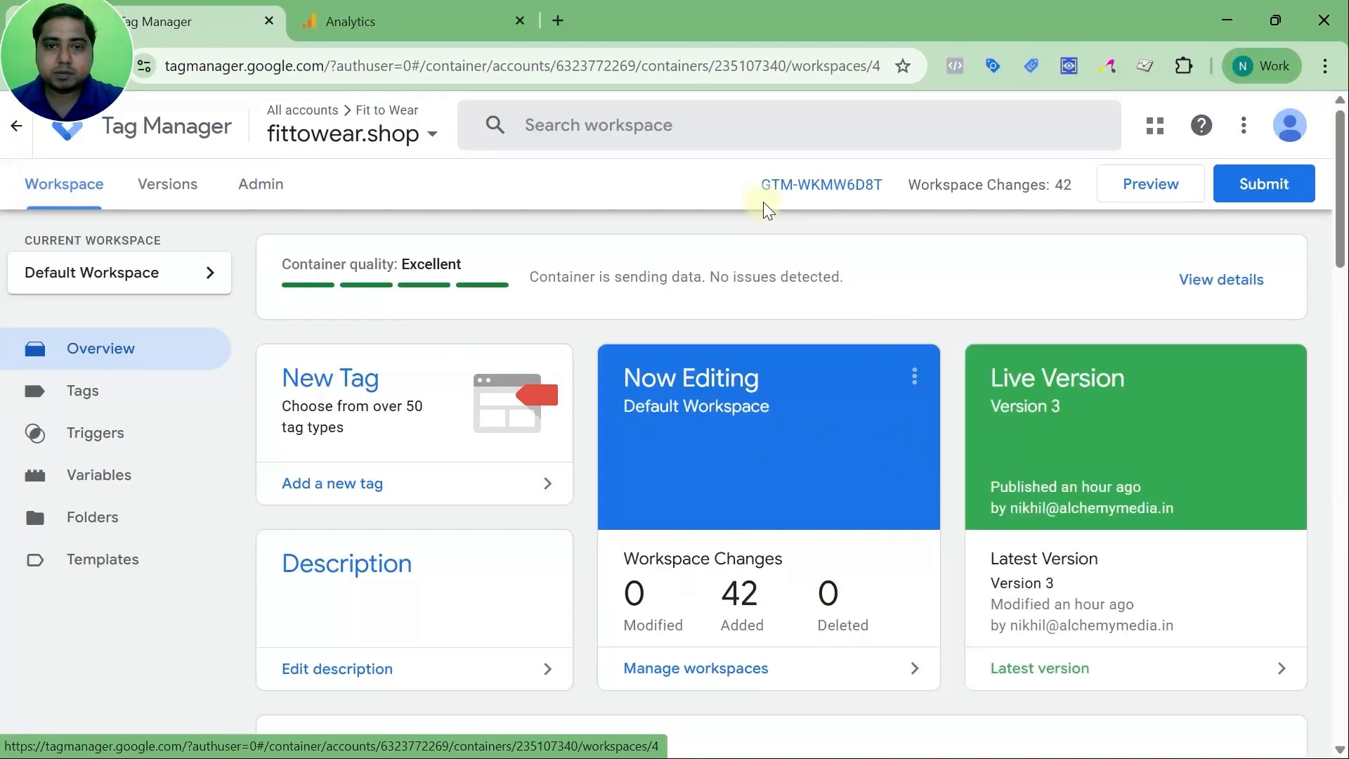
pyautogui.click(787, 191)
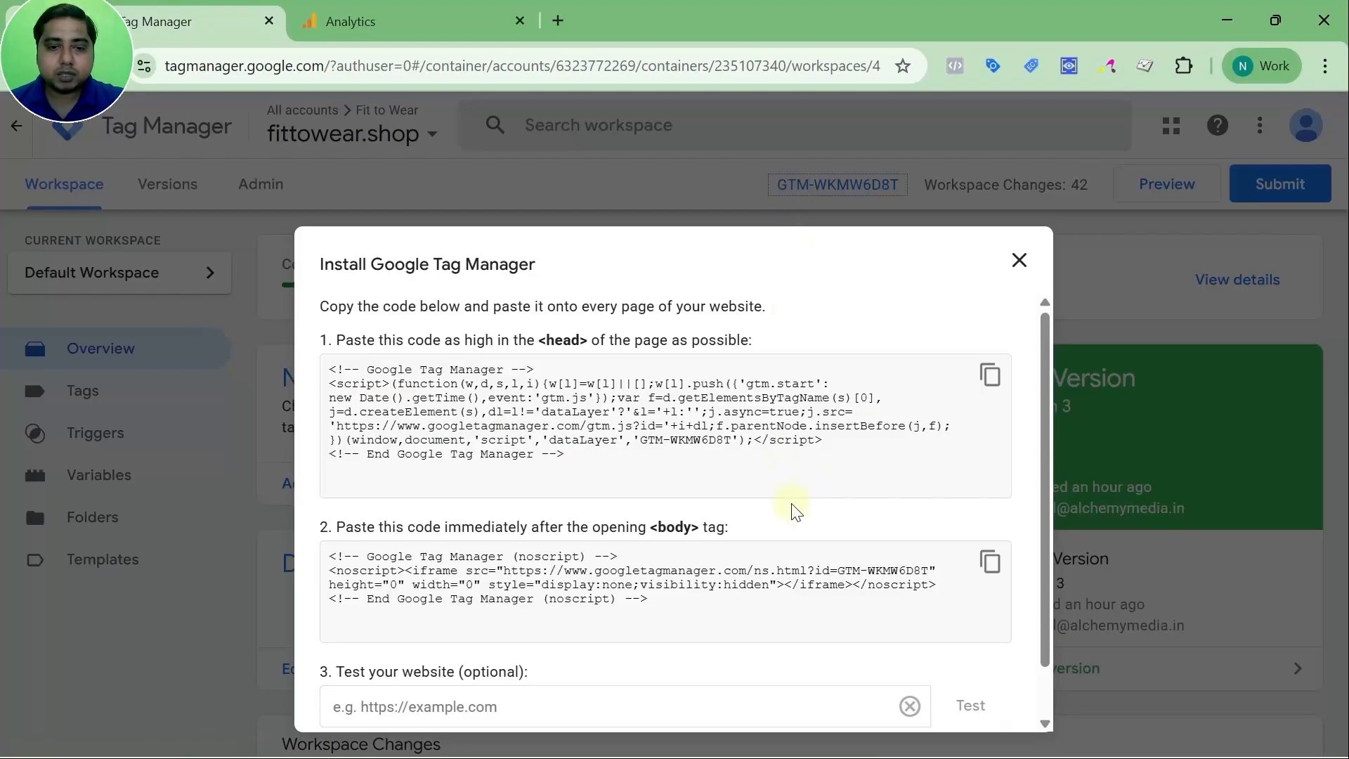
pyautogui.click(1019, 262)
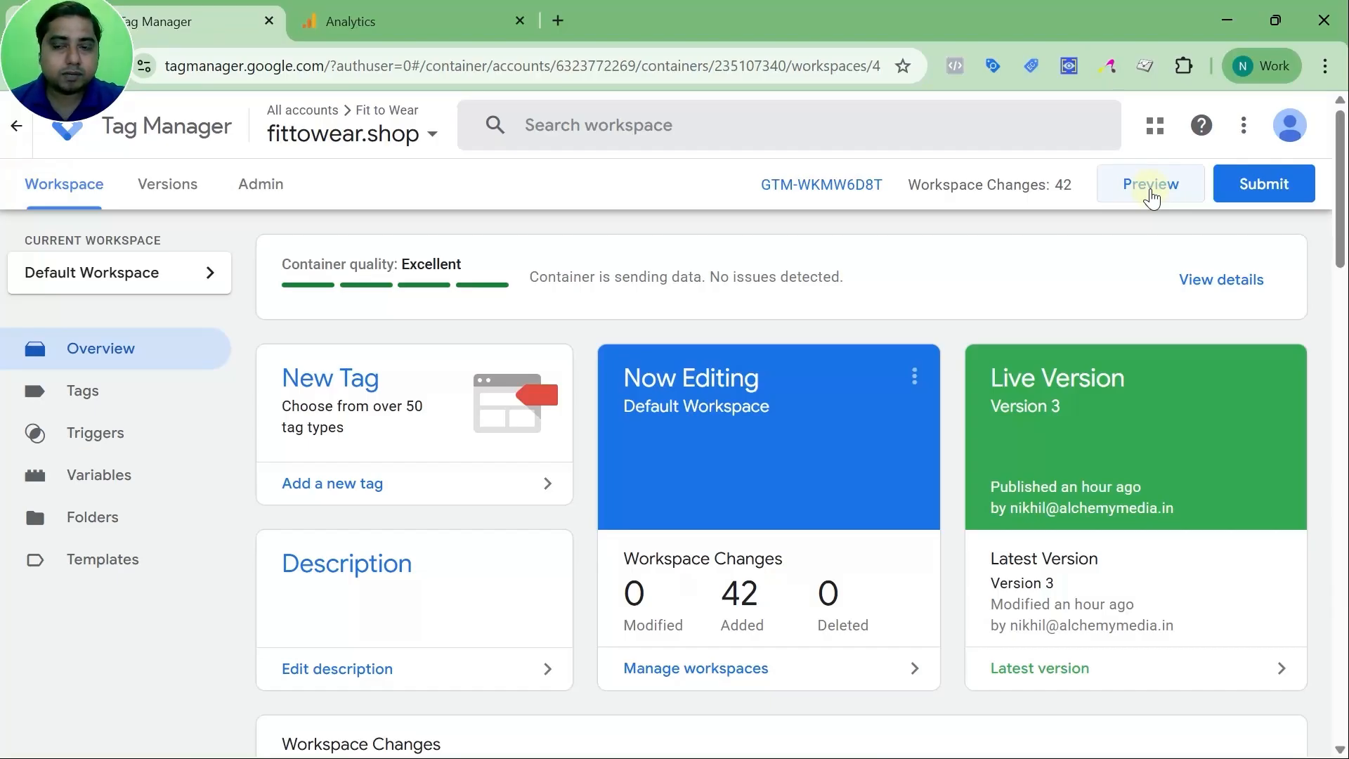
pyautogui.click(1270, 191)
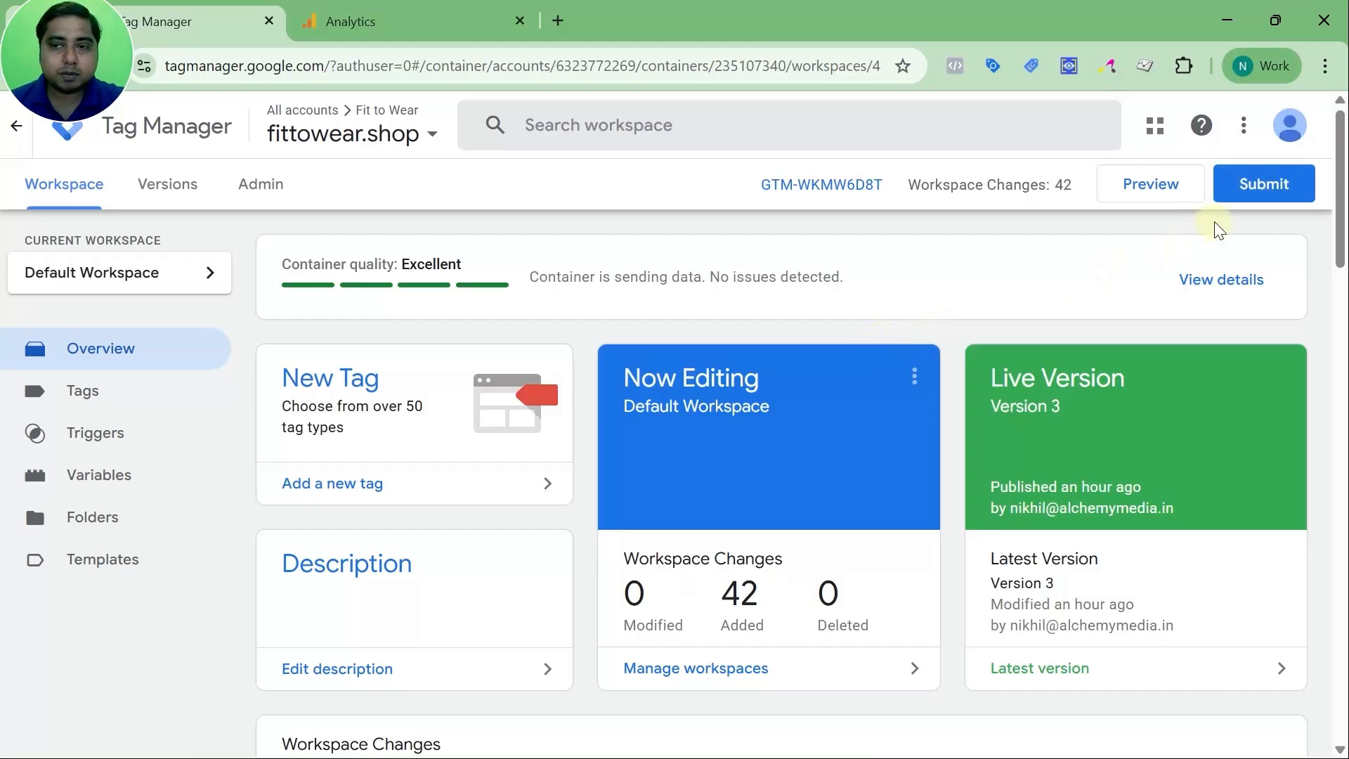
pyautogui.click(1246, 189)
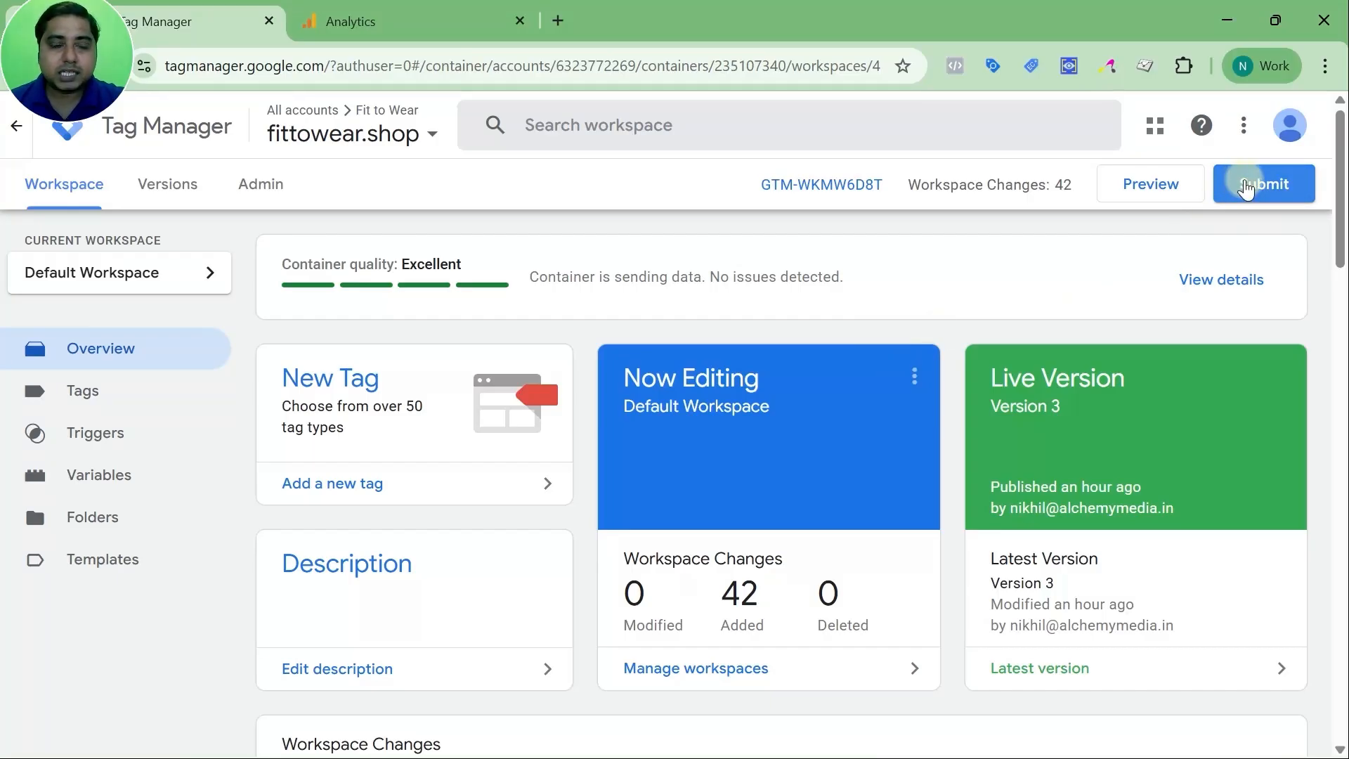